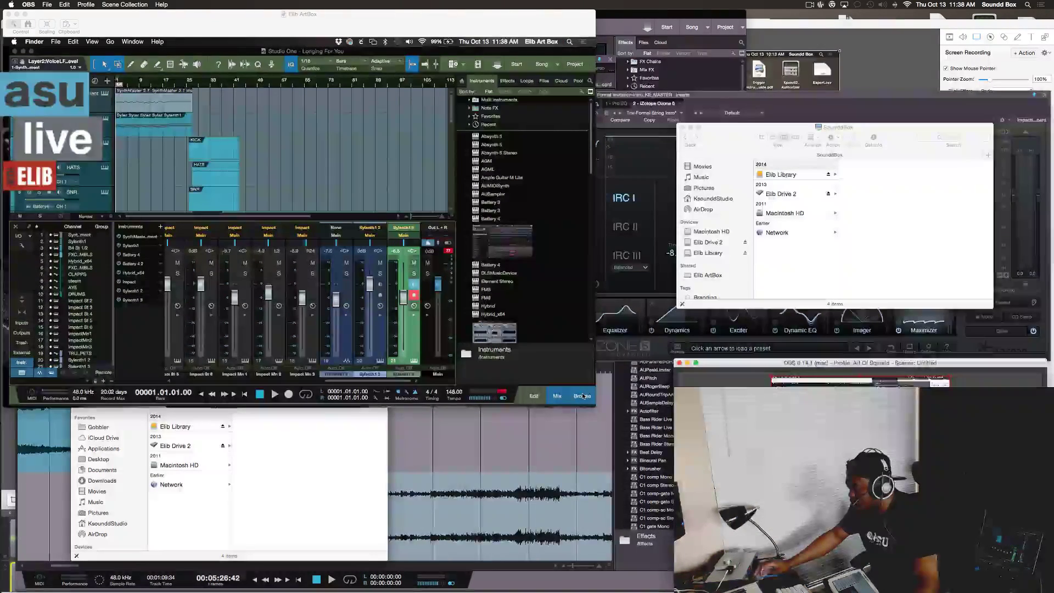
# - Move the Elib ArtBox screen-sharing window to the middle of the desktop
pyautogui.moveTo(211, 17); pyautogui.dragTo(1051, 27)
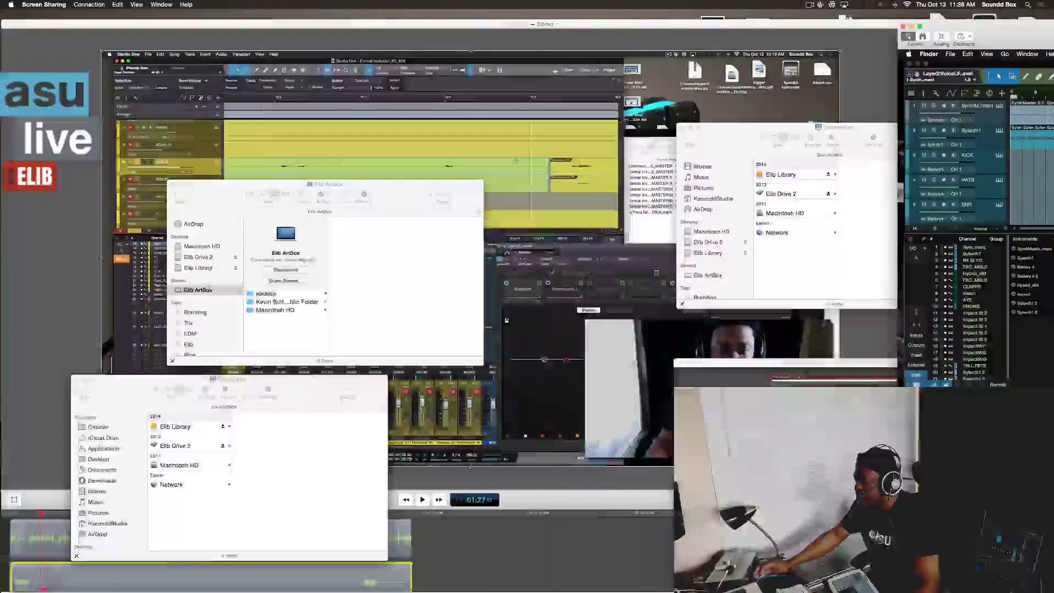
pyautogui.moveTo(1053, 28); pyautogui.dragTo(275, 59)
pyautogui.click(610, 86)
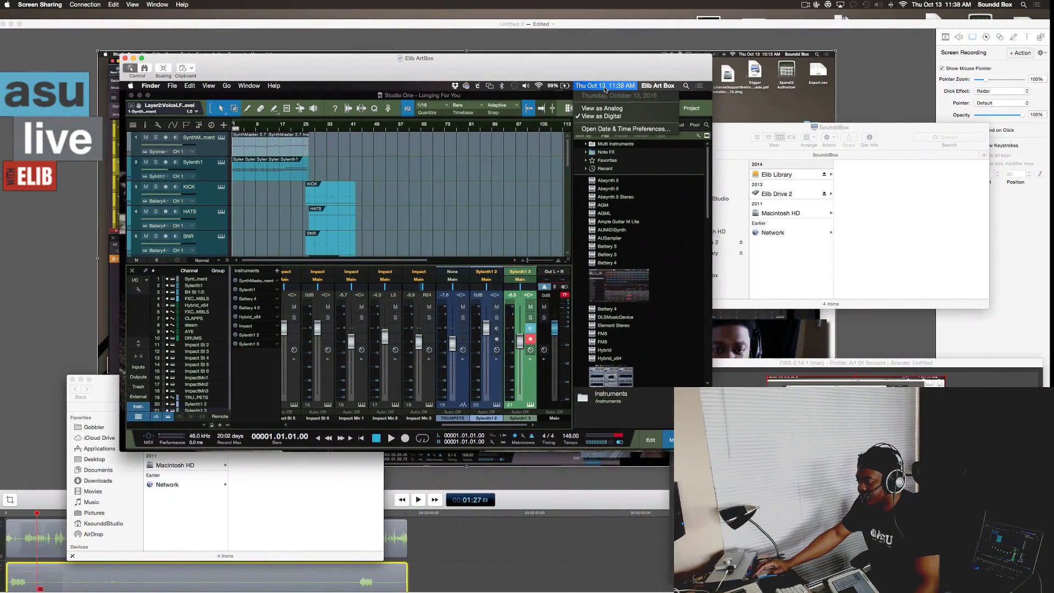
pyautogui.moveTo(501, 591)
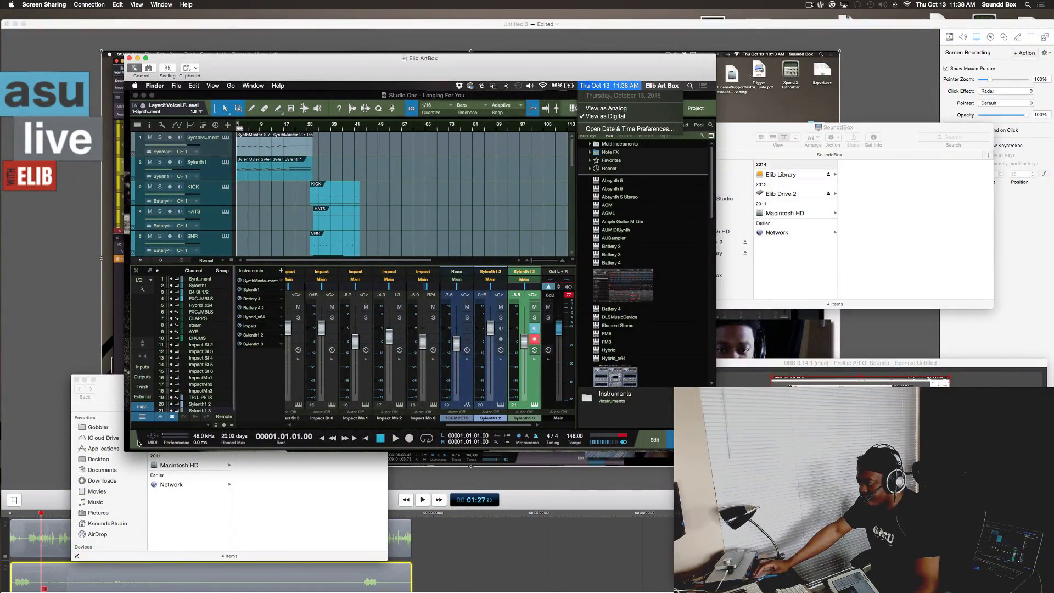
pyautogui.moveTo(427, 589)
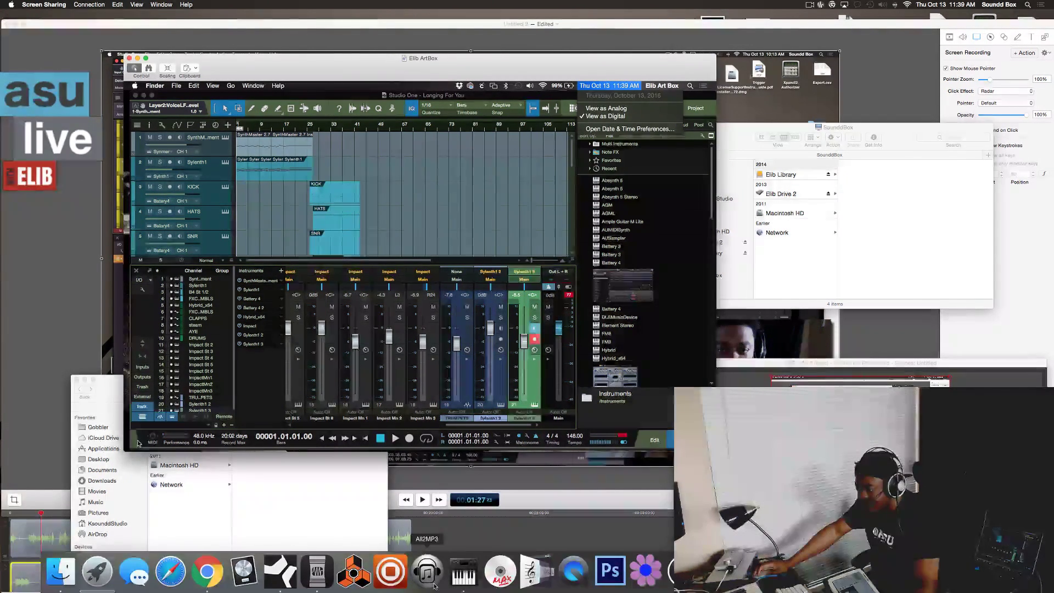
pyautogui.click(275, 116)
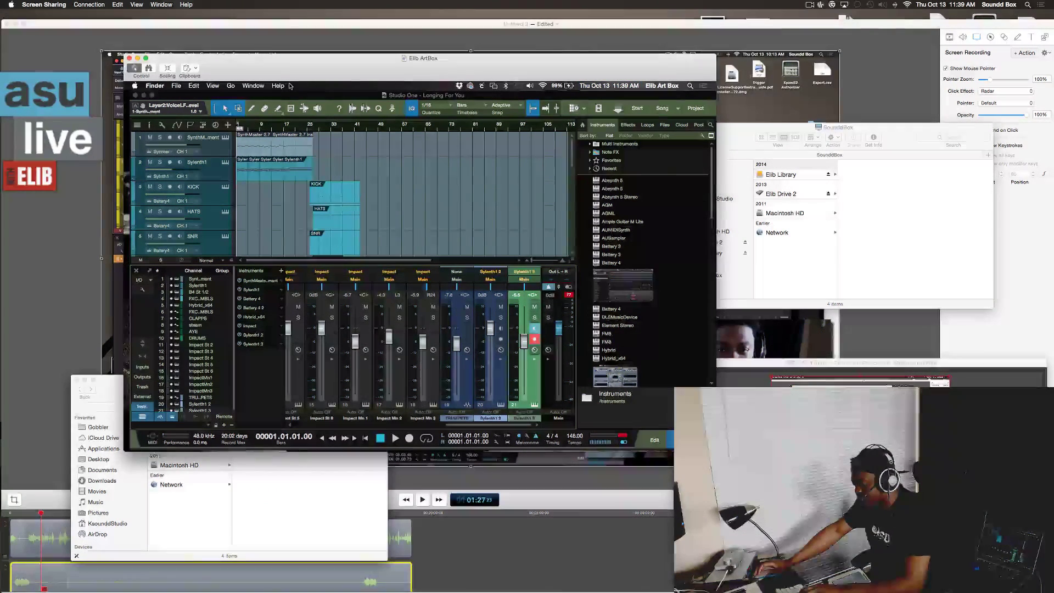
pyautogui.press('F12')
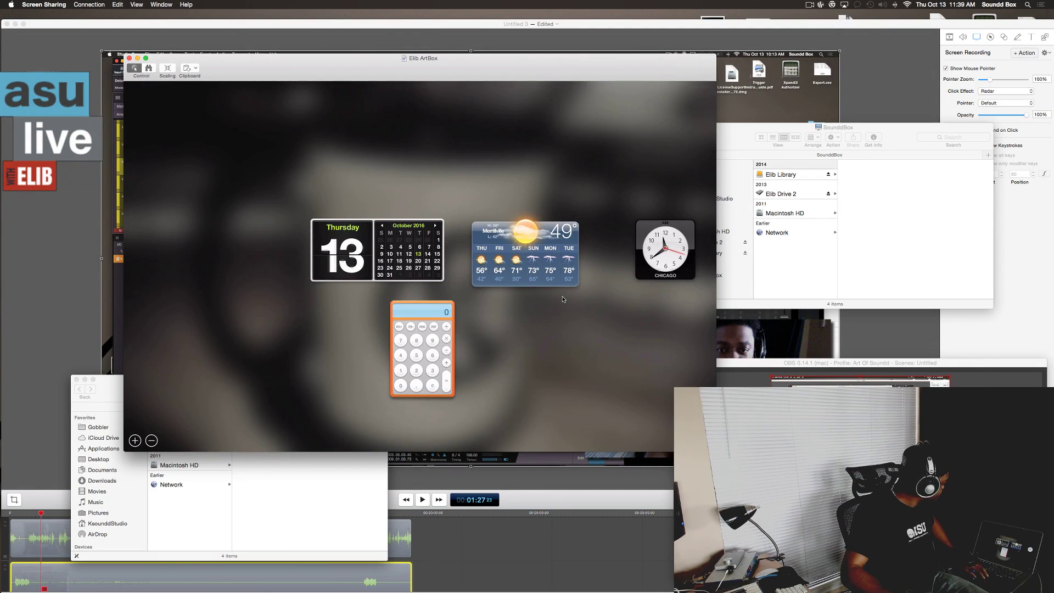
pyautogui.hotkey('ctrl', 'Right')
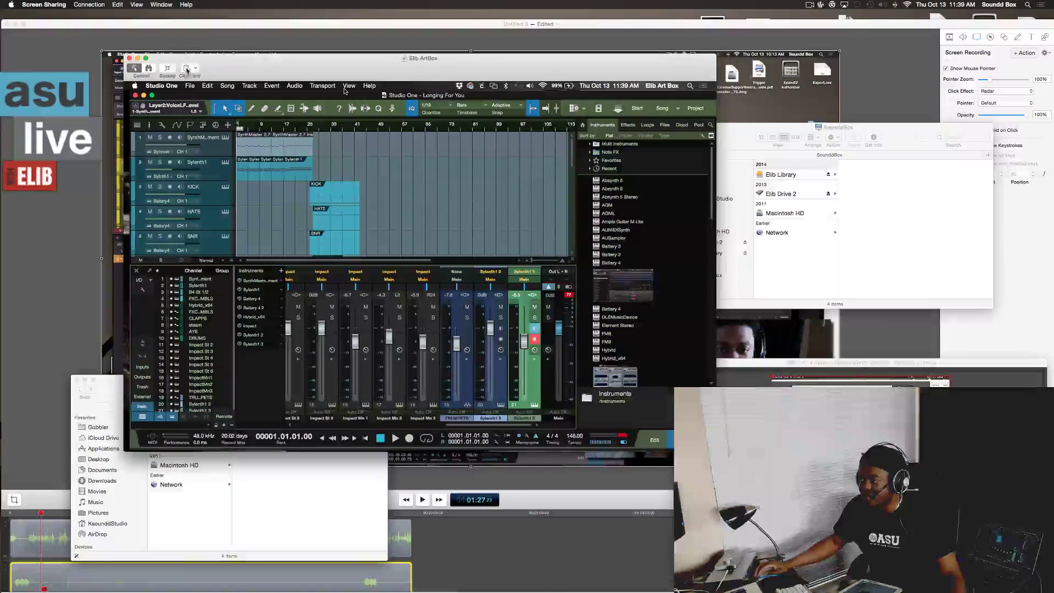
pyautogui.click(166, 69)
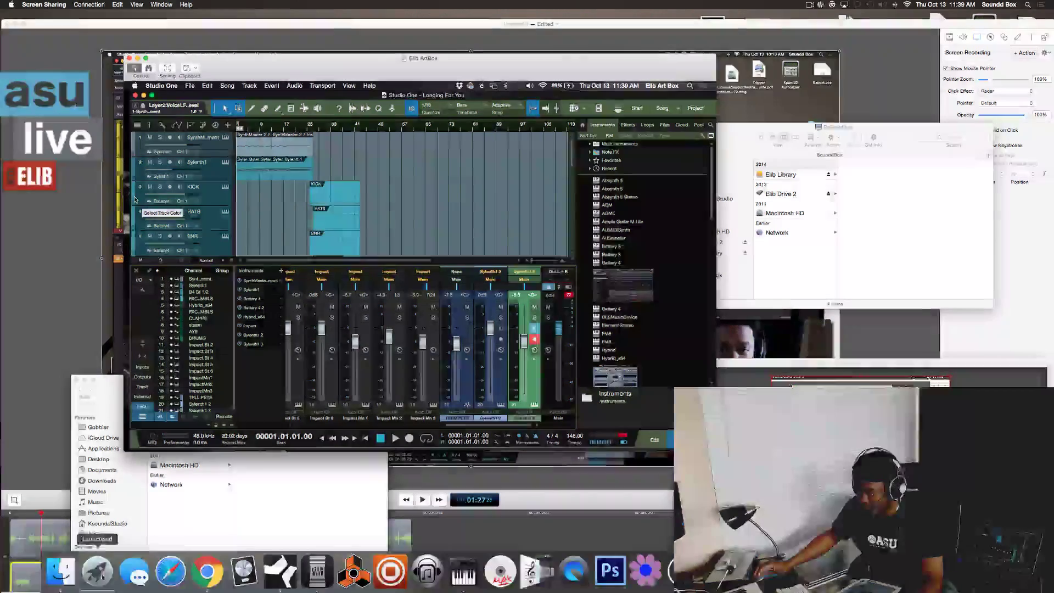
# - Minimize the untitled screen recording project and place the Elib ArtBox screen-sharing window just below the desktop's menu bar
pyautogui.click(14, 25)
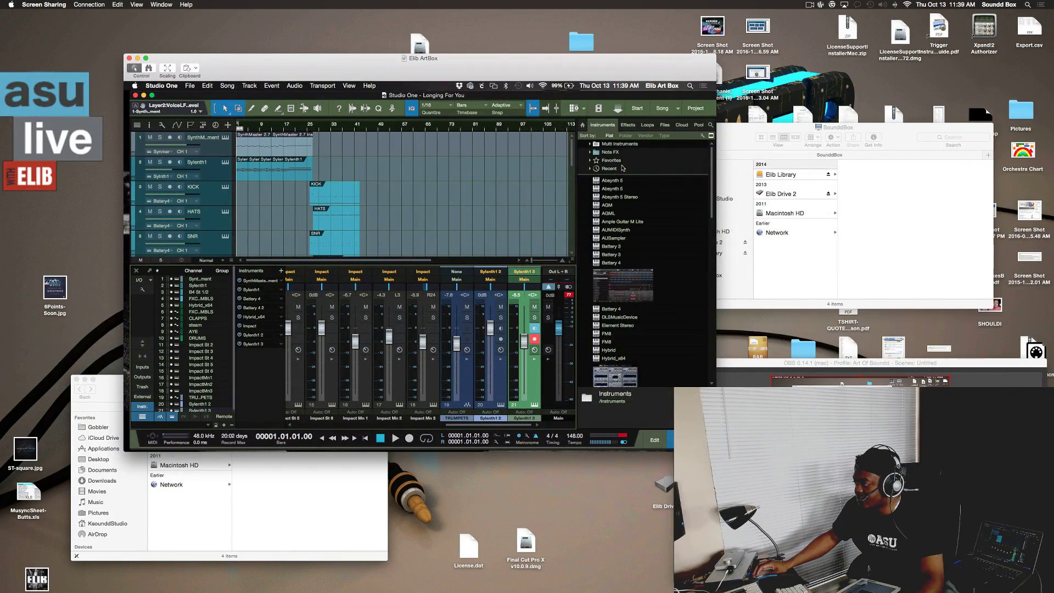
pyautogui.moveTo(549, 60); pyautogui.dragTo(714, 15)
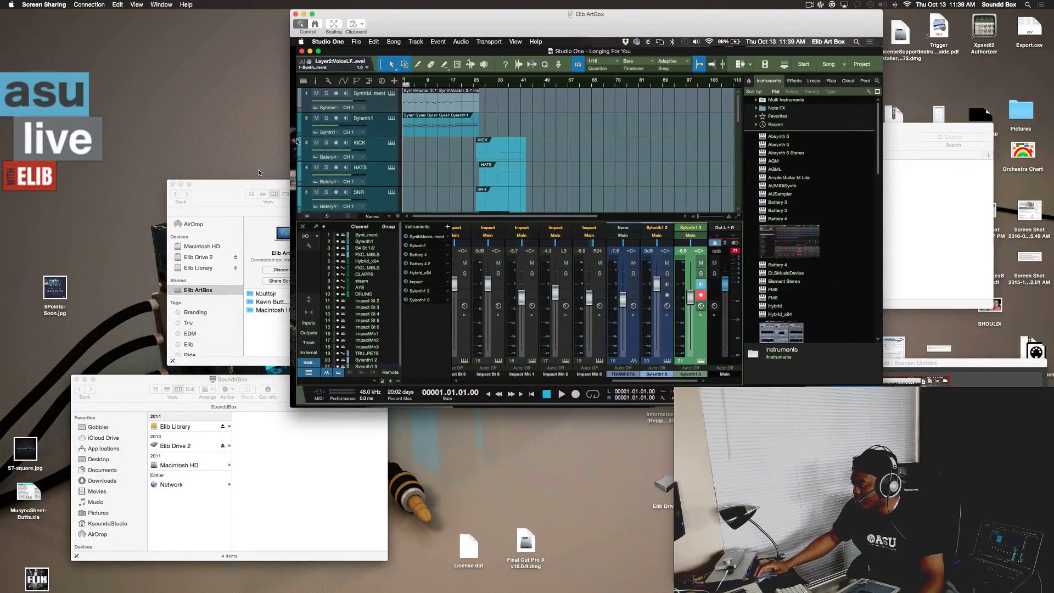
pyautogui.moveTo(452, 15); pyautogui.dragTo(322, 15)
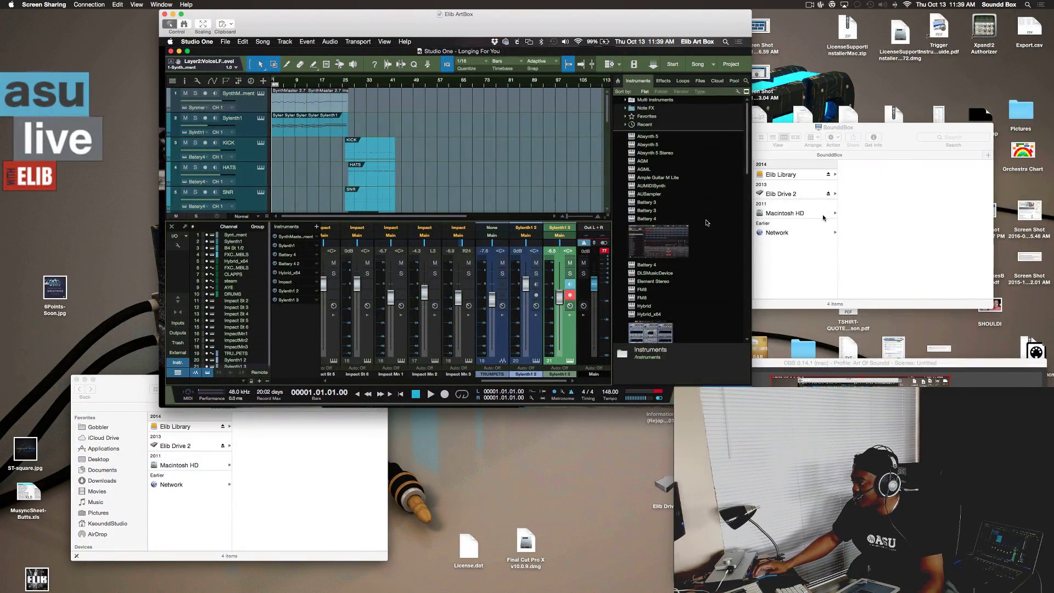
# - Stack the SounddBox Finder windows one below the other beside the Elib ArtBox window
pyautogui.moveTo(888, 137); pyautogui.dragTo(941, 3)
pyautogui.moveTo(104, 389); pyautogui.dragTo(777, 206)
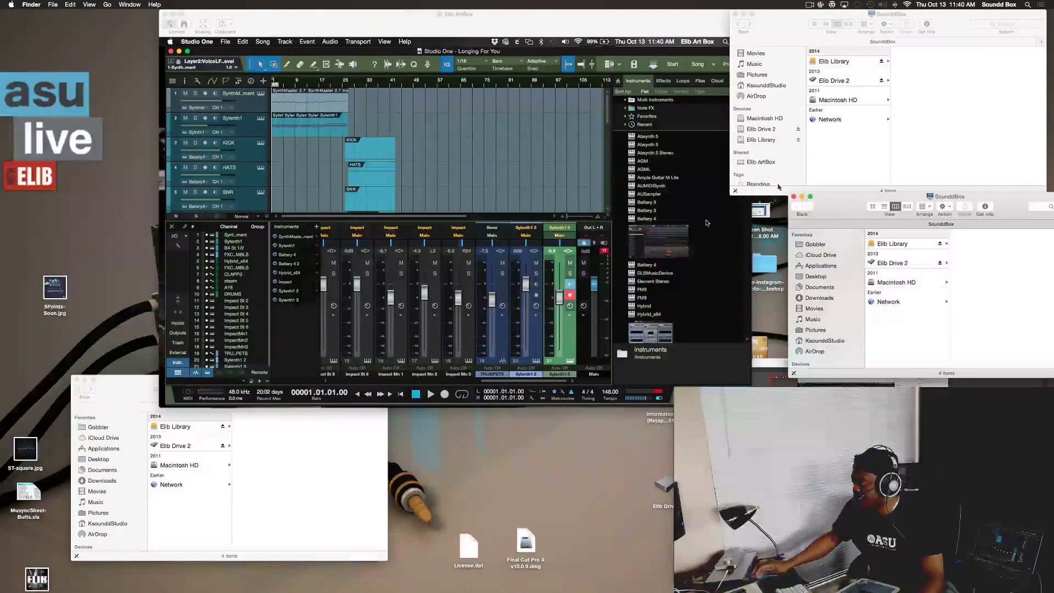
pyautogui.moveTo(748, 30); pyautogui.dragTo(793, 31)
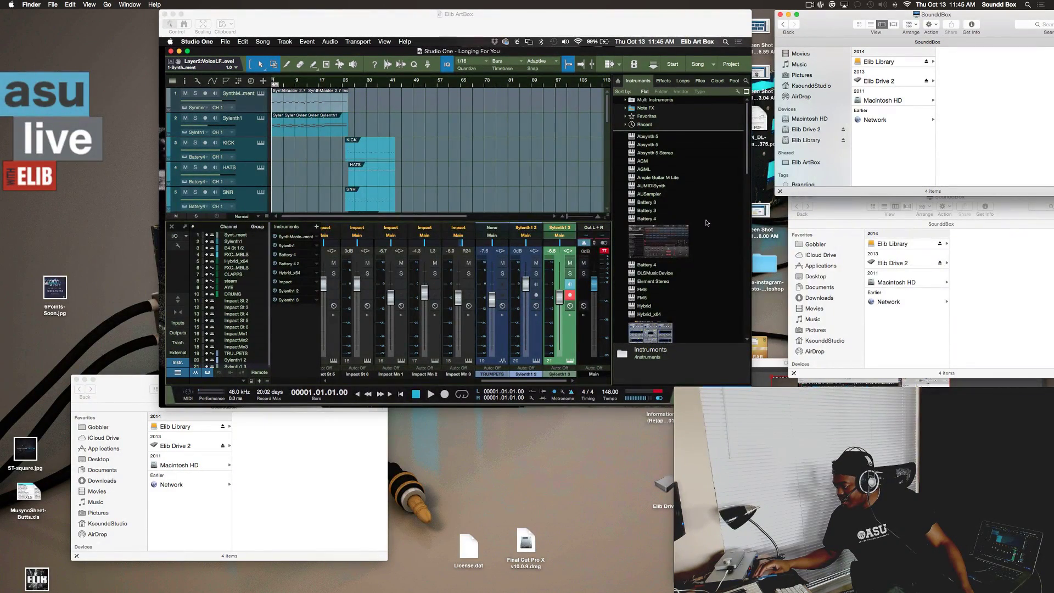
# - Switch to OBS, create a new source named ARTBOX2, accept its properties, and return to the Elib ArtBox window
pyautogui.press('super+Tab')
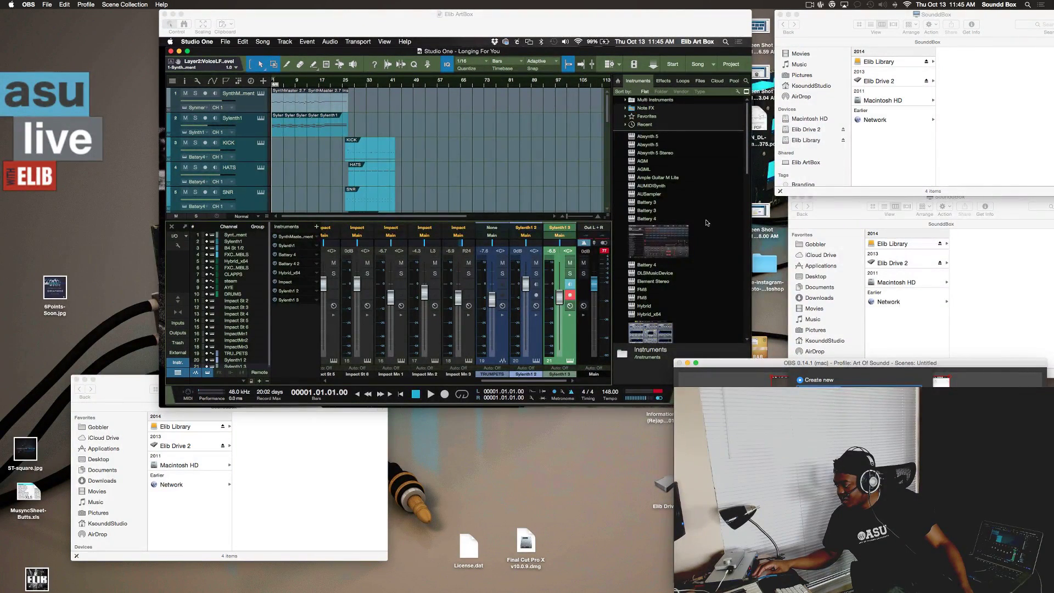
pyautogui.press('Escape')
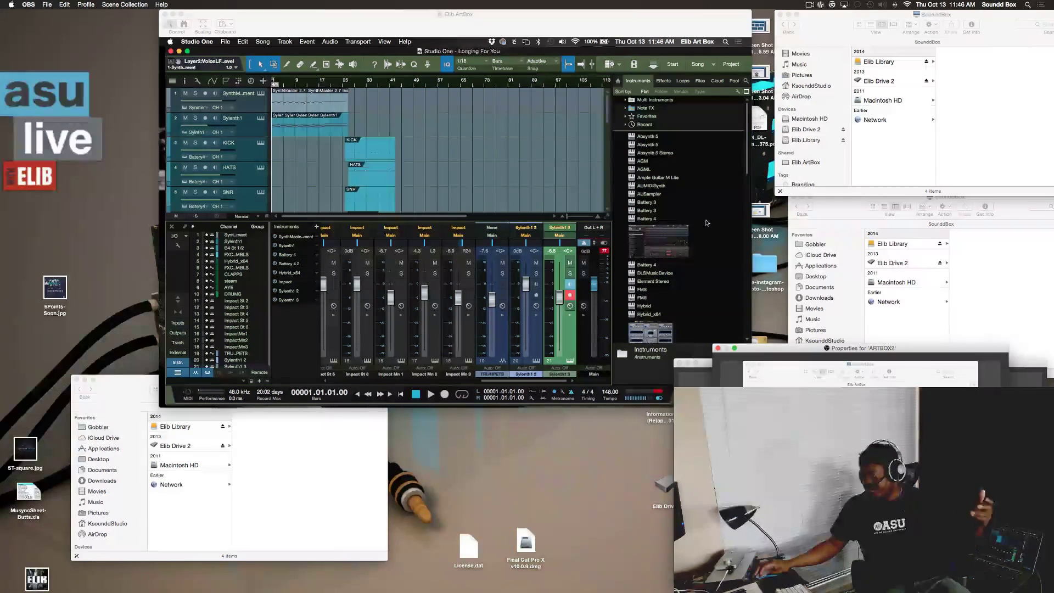
pyautogui.press('Return')
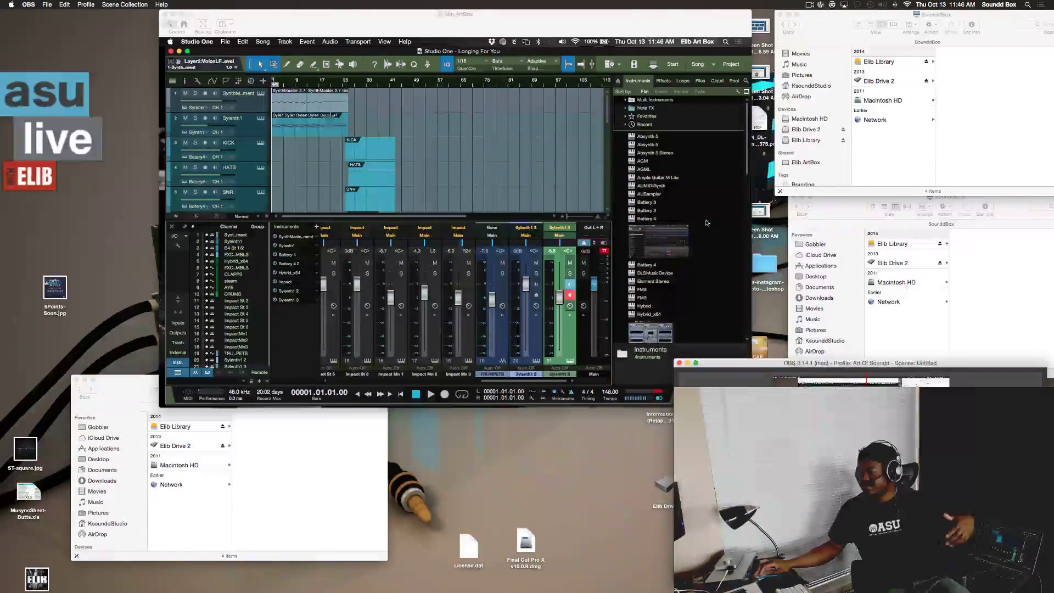
pyautogui.click(301, 19)
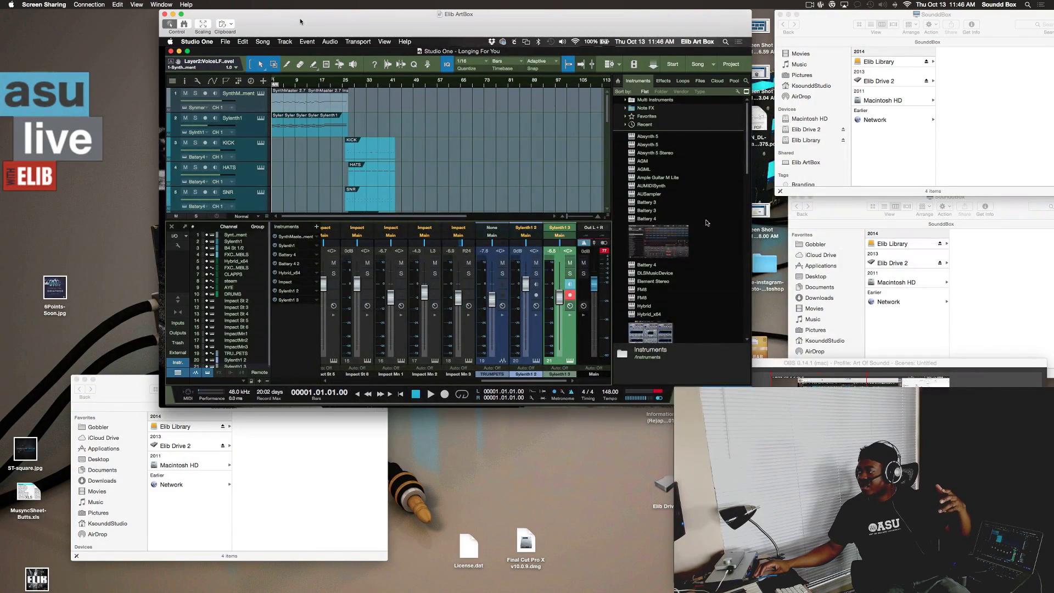
# - Show the contents of the Elib Library drive in Finder and bring up the items tagged Branding
pyautogui.click(888, 64)
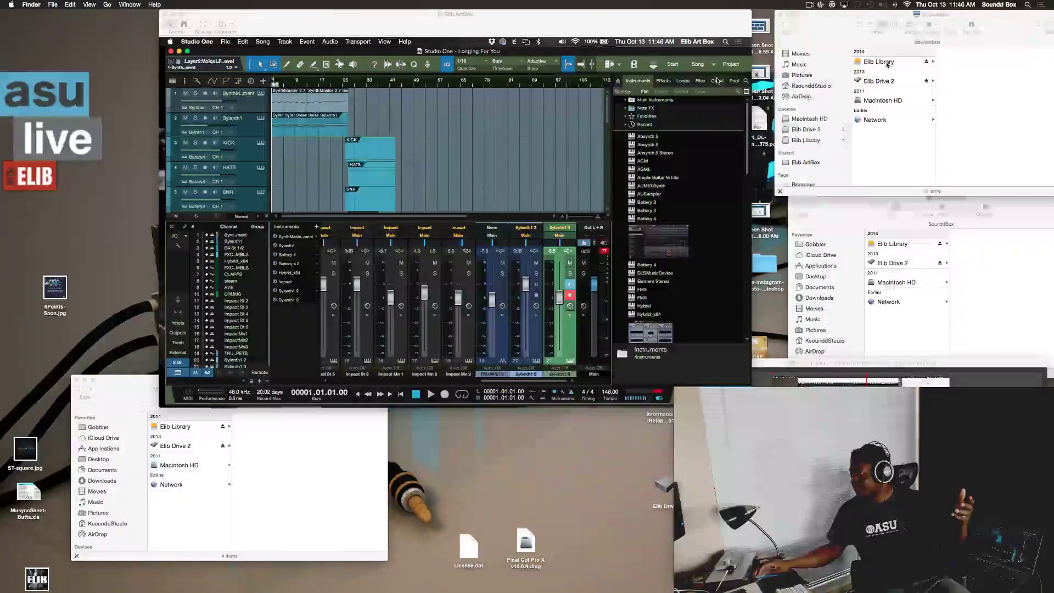
pyautogui.click(888, 64)
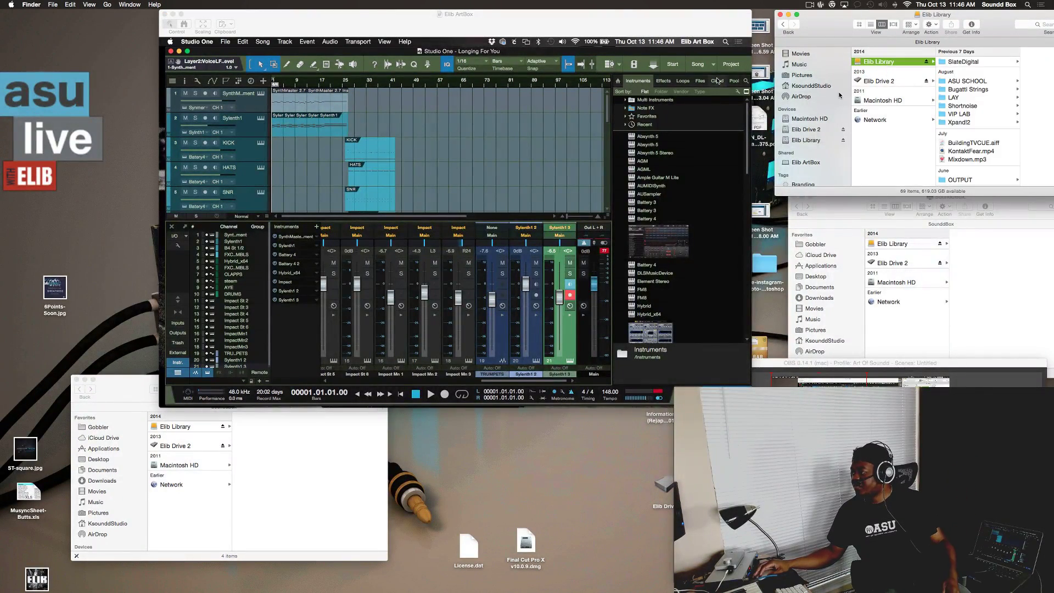
pyautogui.scroll(-3, 838, 97)
pyautogui.scroll(-2, 838, 96)
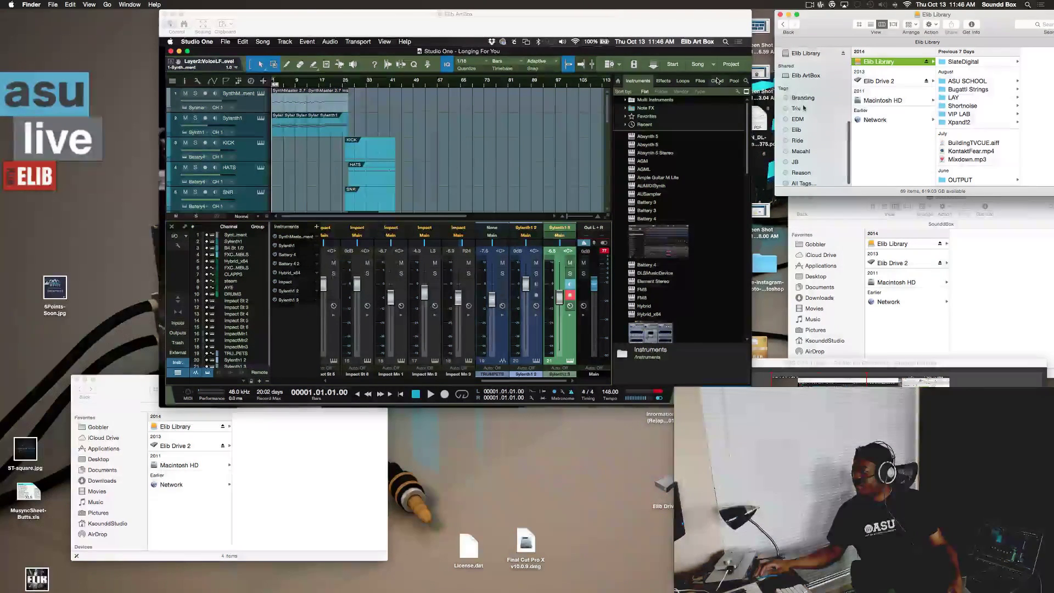
pyautogui.click(803, 99)
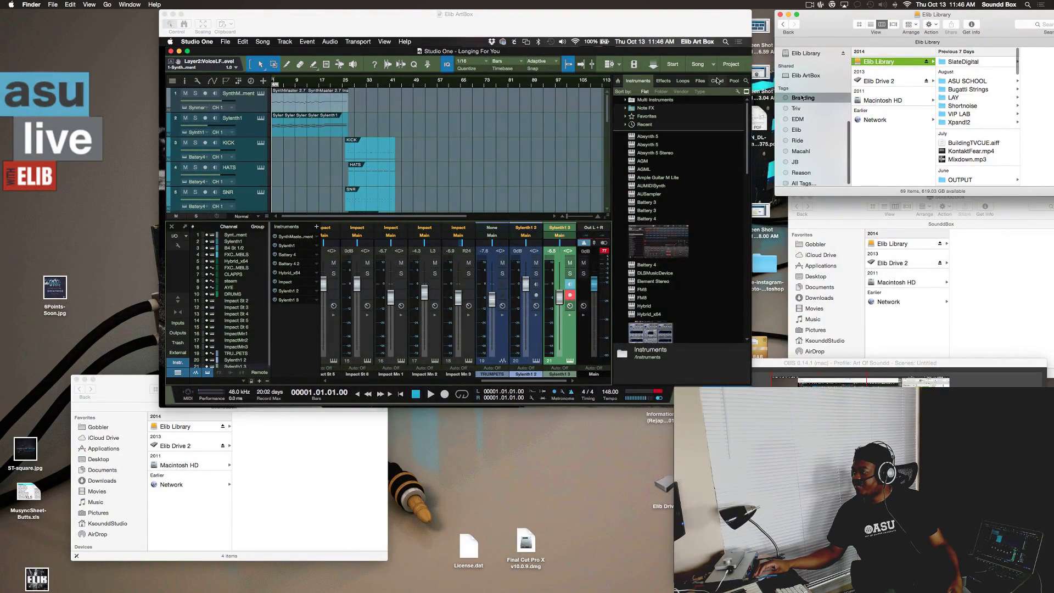
pyautogui.moveTo(830, 34); pyautogui.dragTo(739, 75)
pyautogui.moveTo(581, 147); pyautogui.dragTo(699, 107)
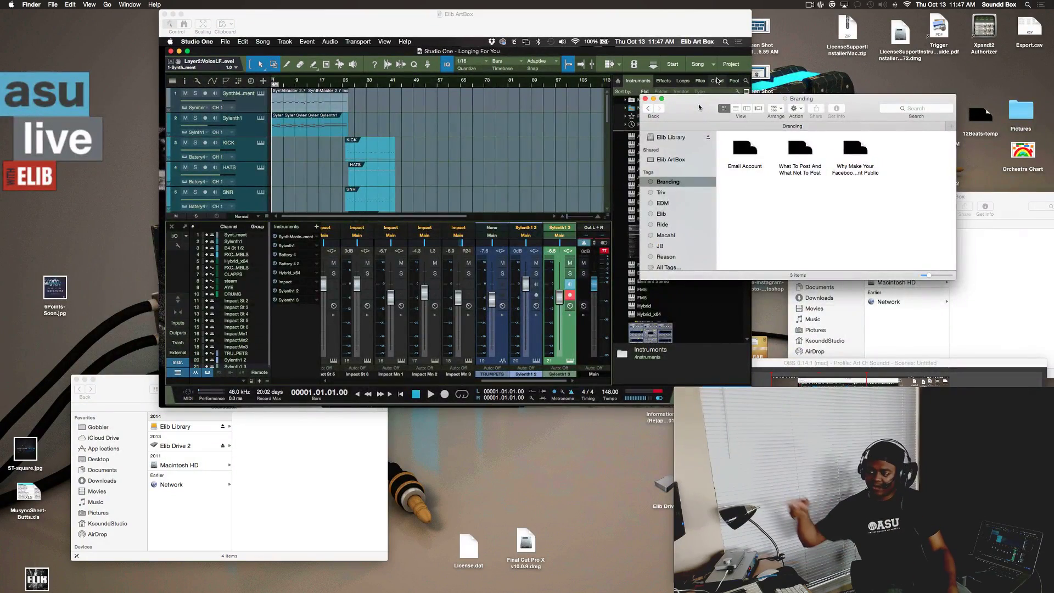
# - Look through the items under the remaining Finder tags from Triv to Reason, return to Branding, and move the window aside
pyautogui.click(673, 193)
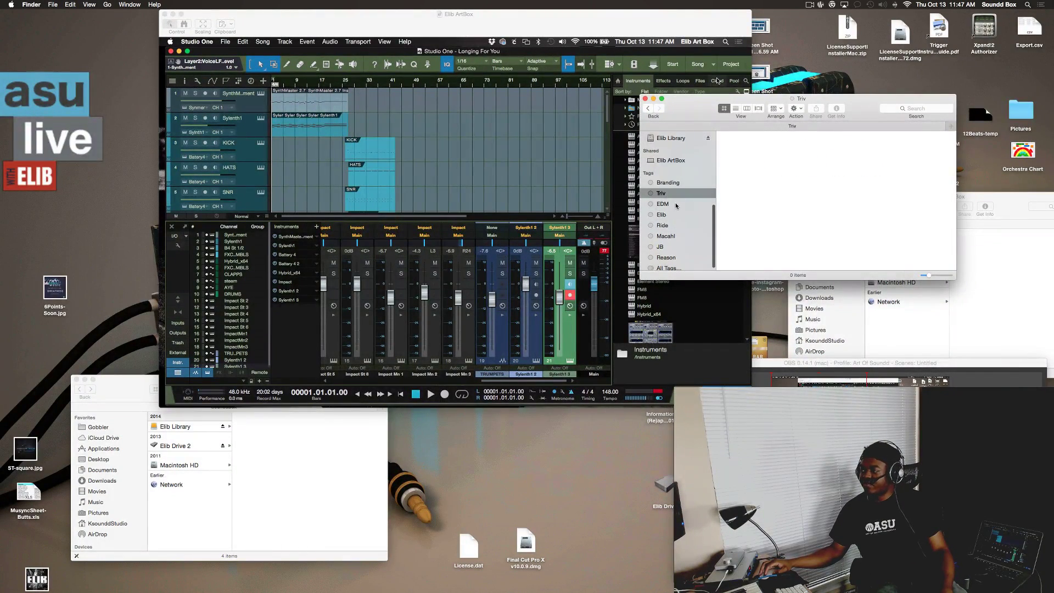
pyautogui.click(675, 204)
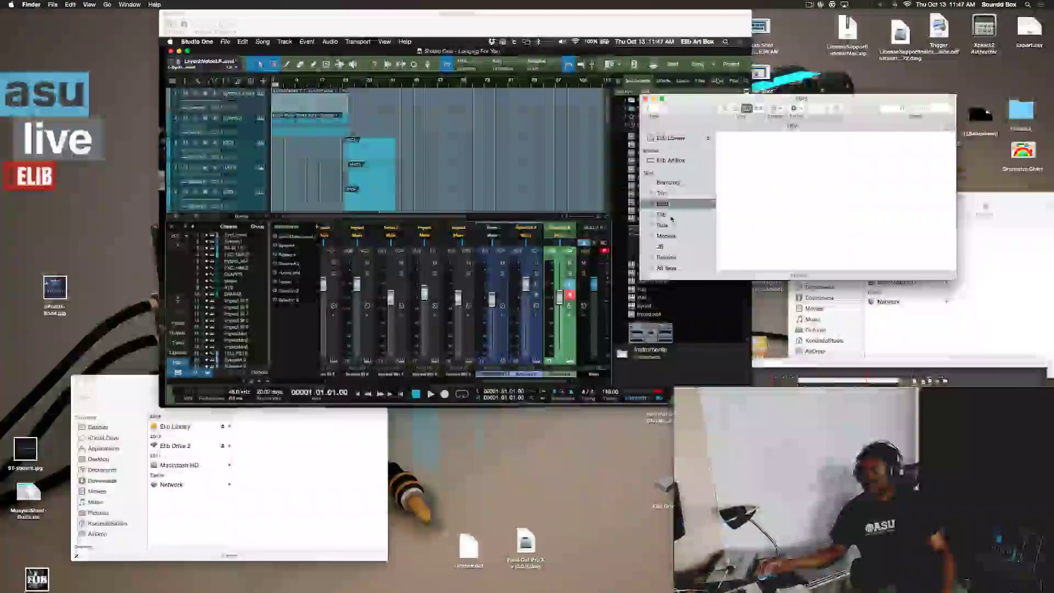
pyautogui.click(670, 215)
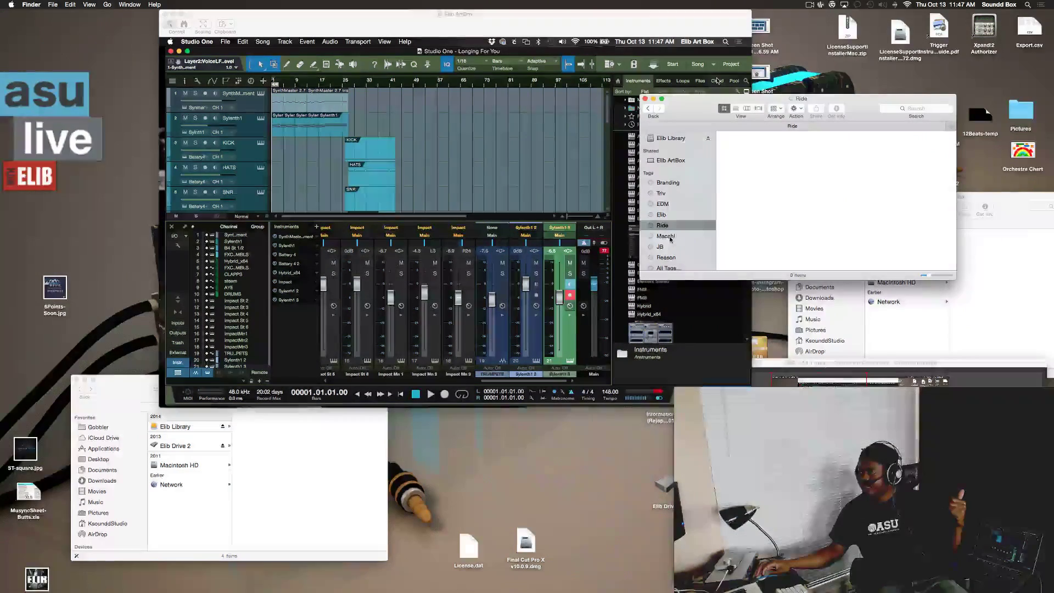
pyautogui.click(666, 236)
pyautogui.click(670, 250)
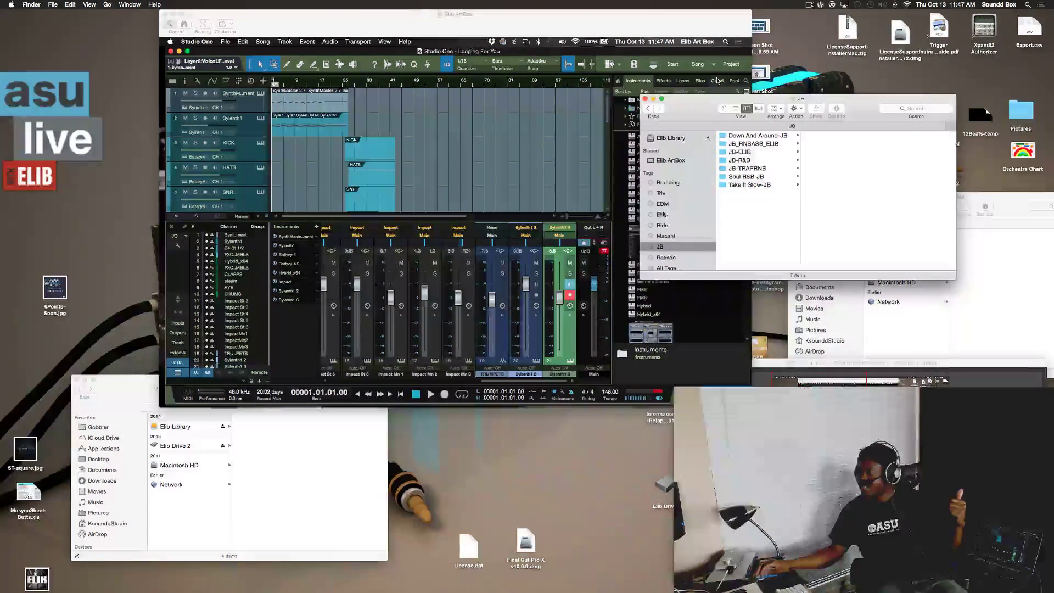
pyautogui.scroll(-1, 708, 220)
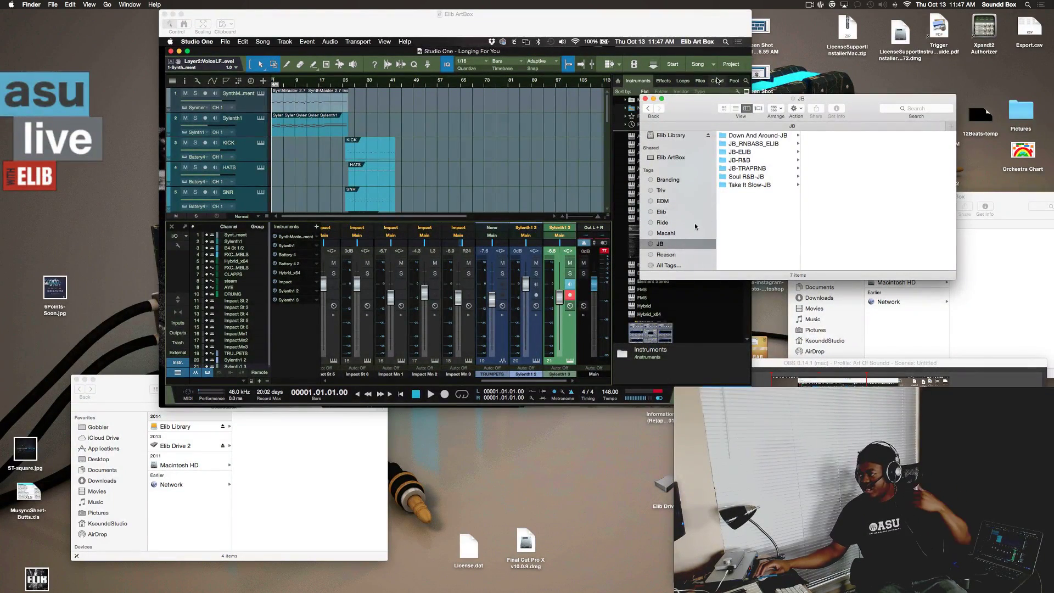
pyautogui.click(688, 255)
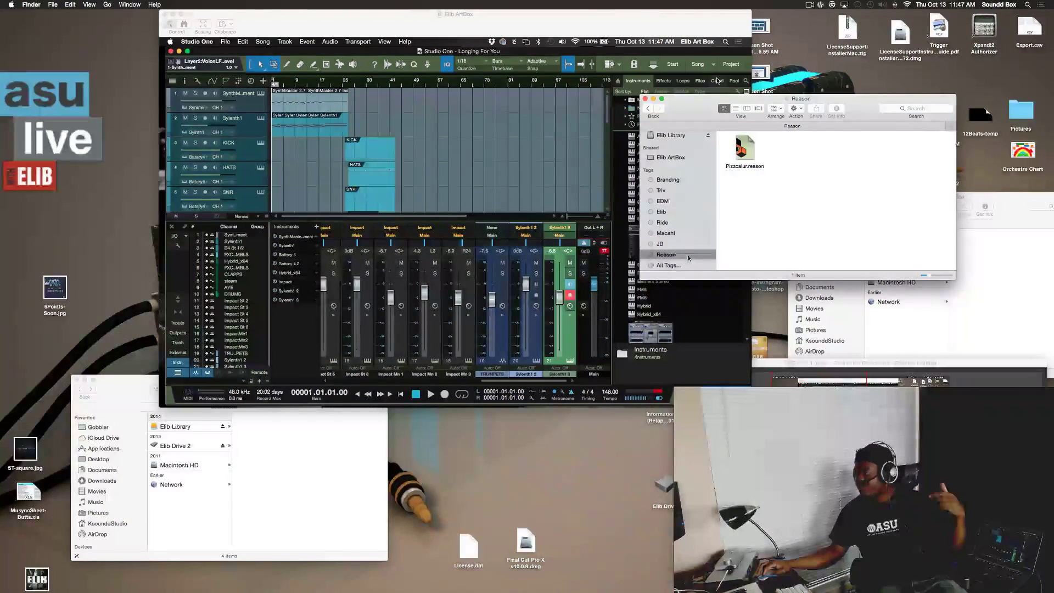
pyautogui.click(678, 180)
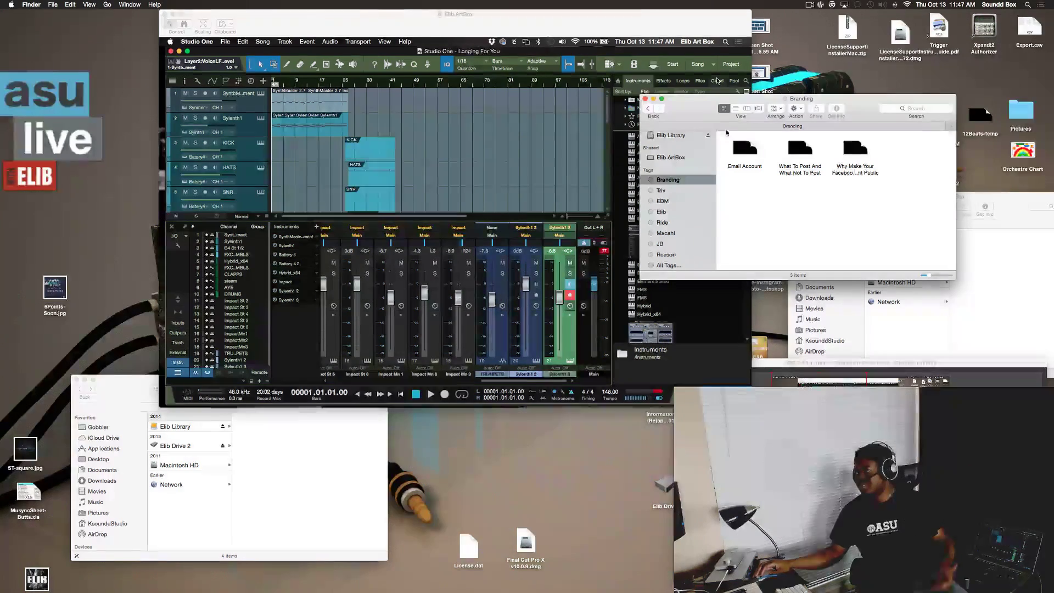
pyautogui.moveTo(691, 110); pyautogui.dragTo(802, 40)
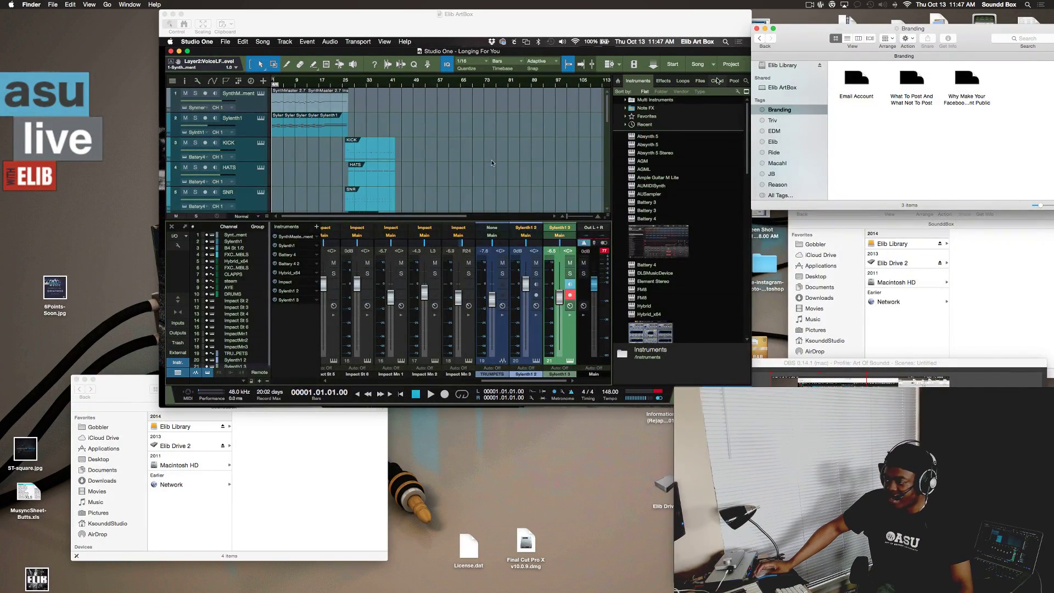
# - Start playback of the Longing For You song in the shared Studio One session and open the first track's SynthMaster instrument
pyautogui.click(291, 24)
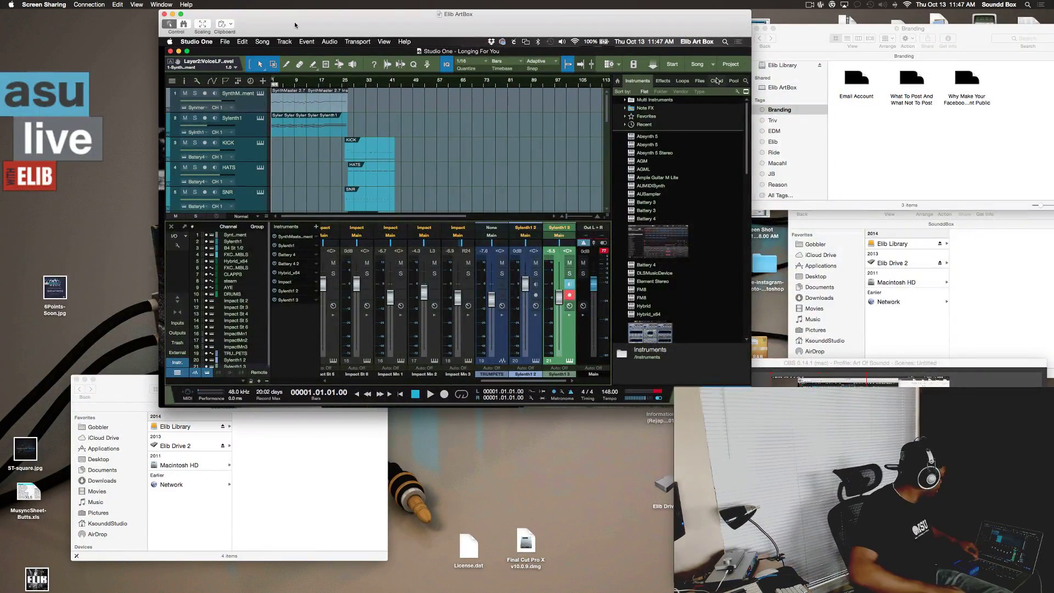
pyautogui.press('space')
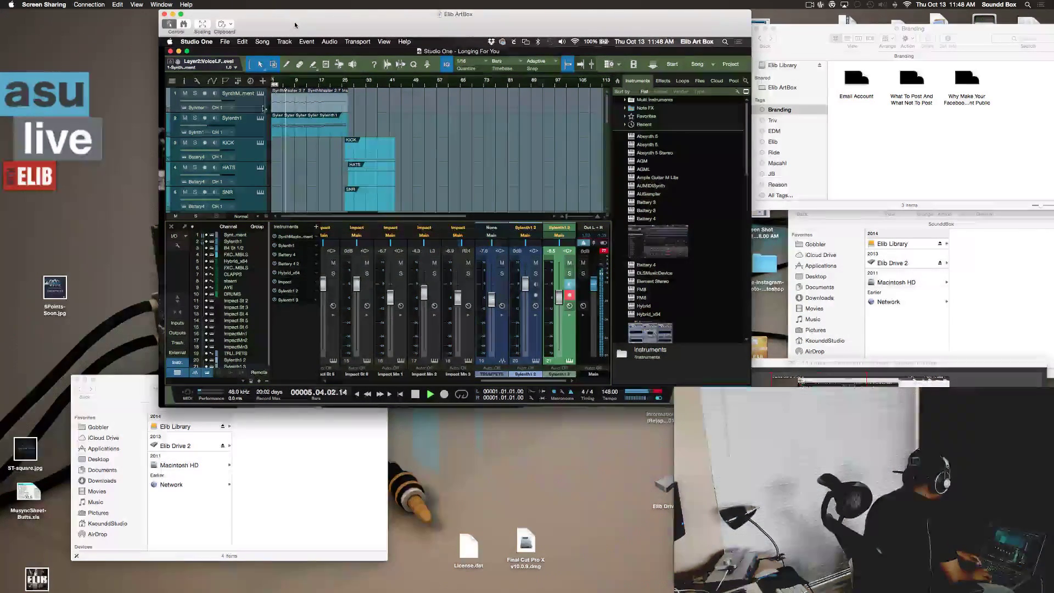
pyautogui.rightClick(261, 94)
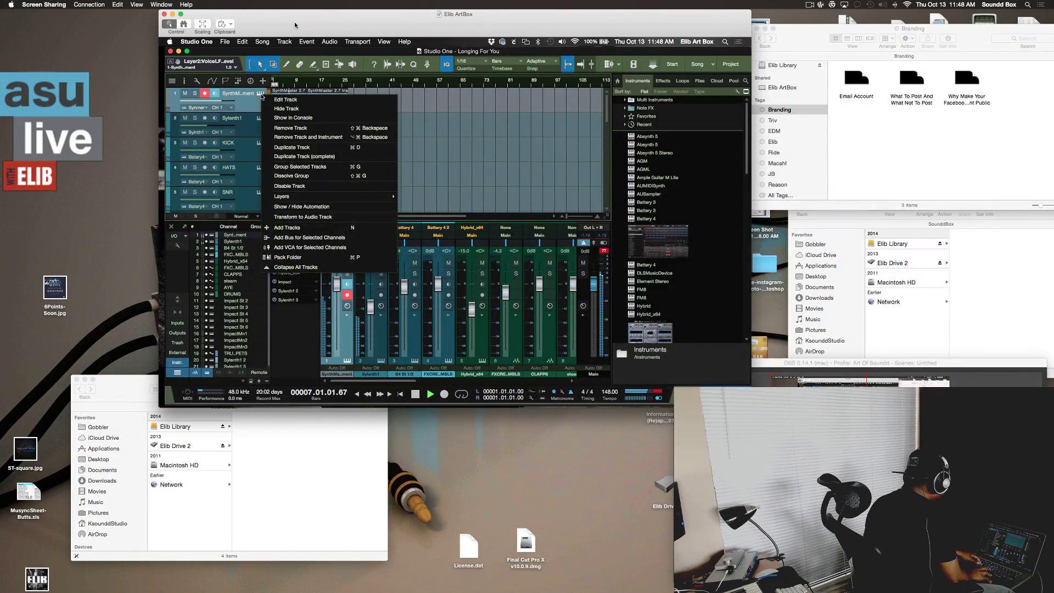
pyautogui.click(259, 95)
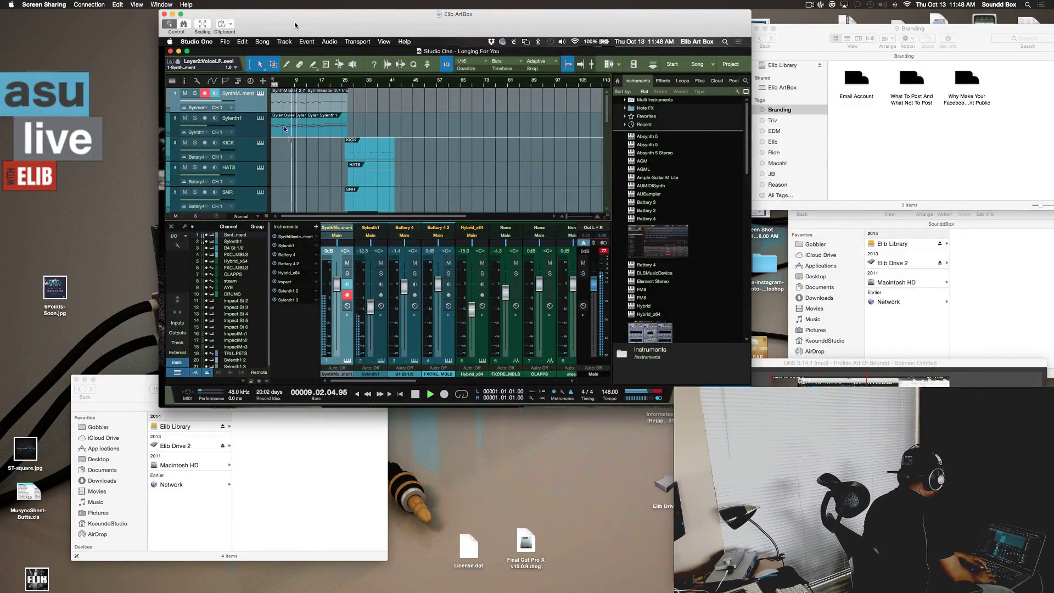
pyautogui.click(261, 95)
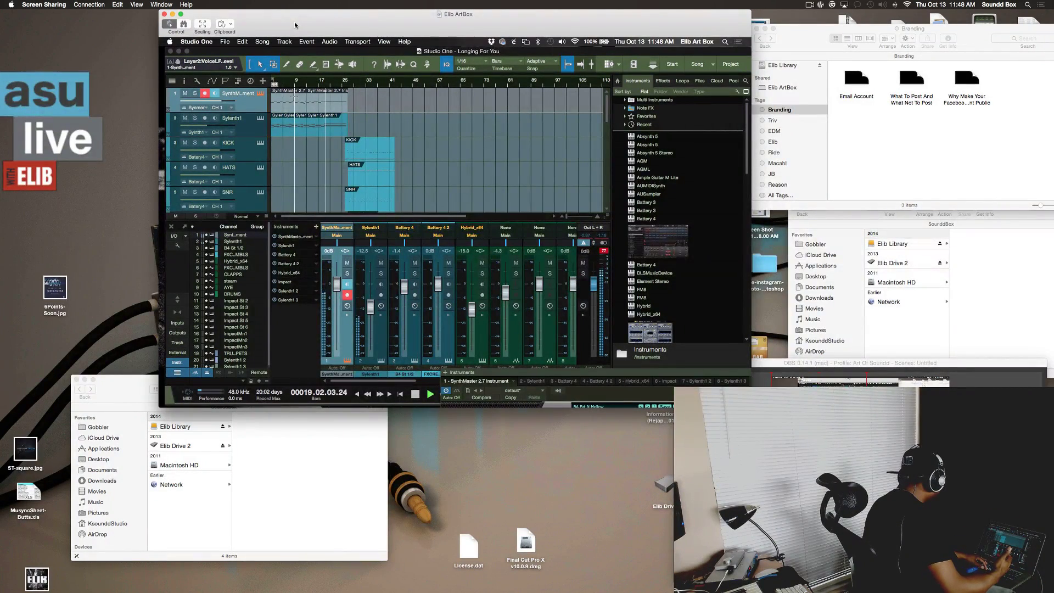
# - Stop playback and reopen the first track's SynthMaster instrument, placing its window fully in view
pyautogui.press('space')
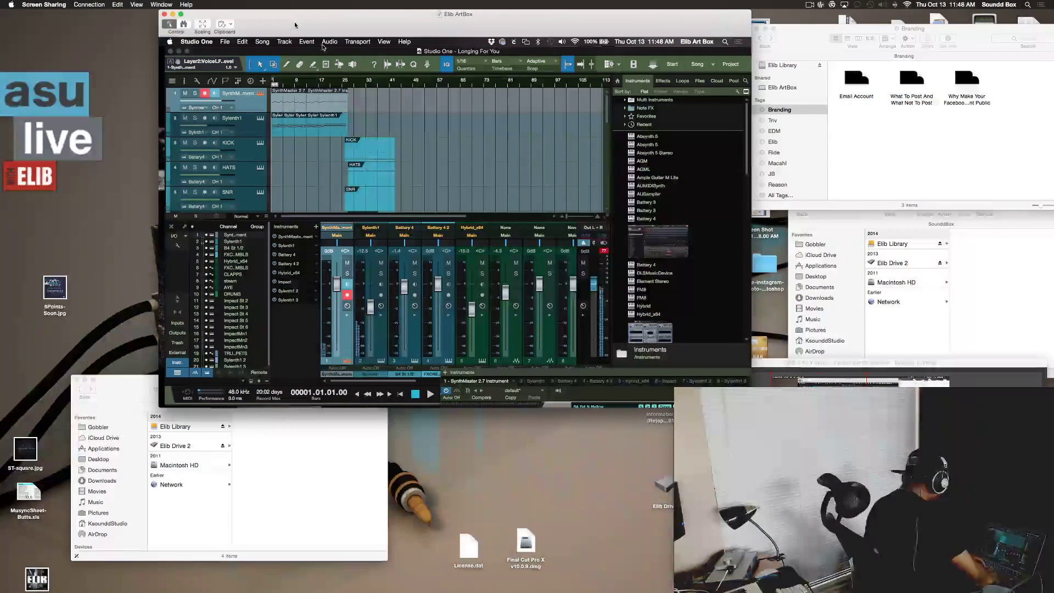
pyautogui.click(260, 94)
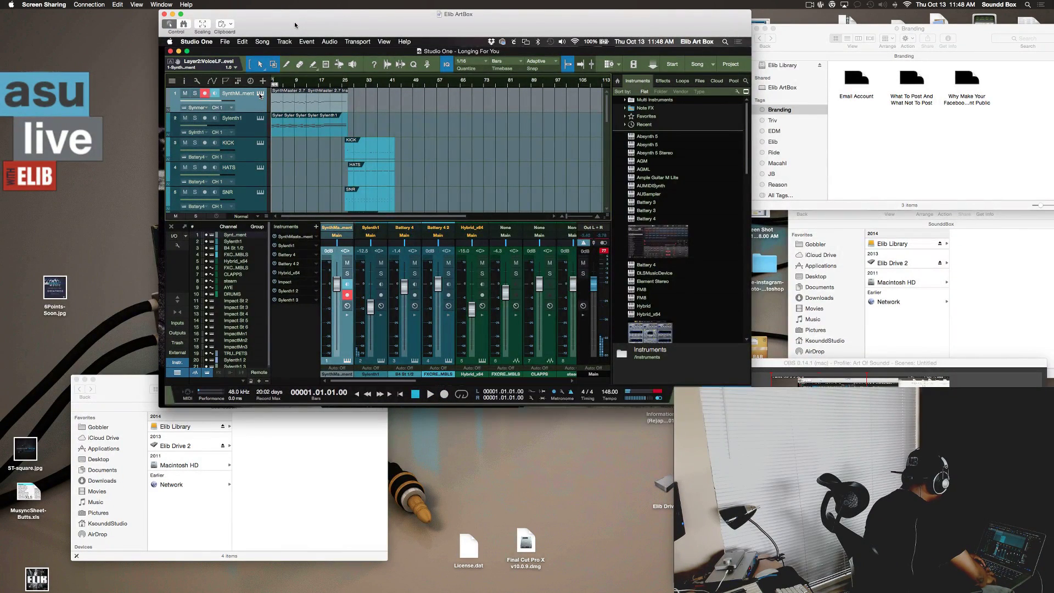
pyautogui.click(260, 94)
pyautogui.moveTo(554, 371); pyautogui.dragTo(392, 89)
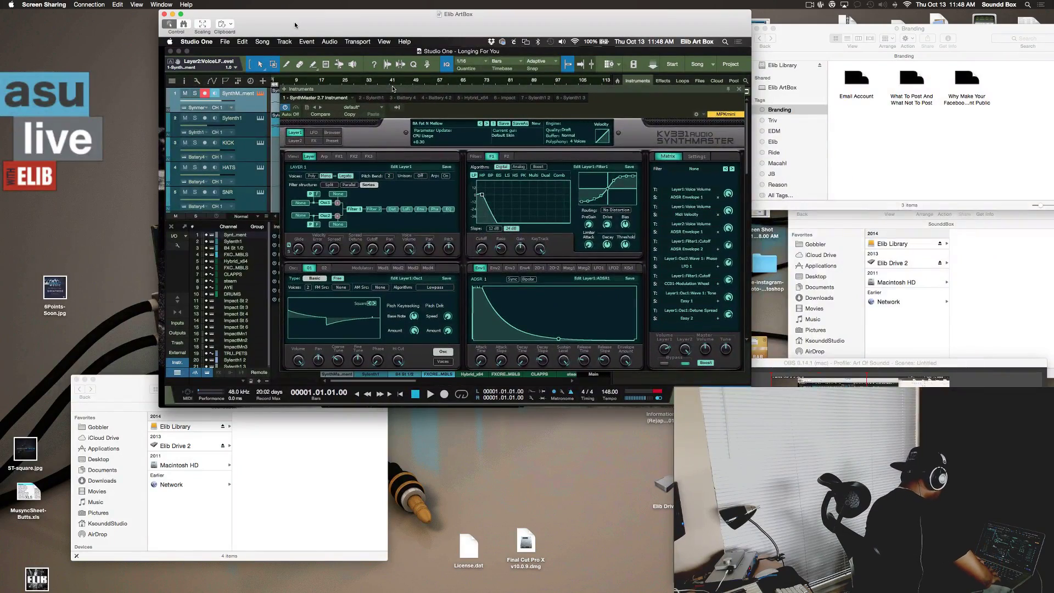
# - Show the Sylenth1 track's instrument beside the track list, audition the track soloed, and turn its solo off
pyautogui.click(247, 128)
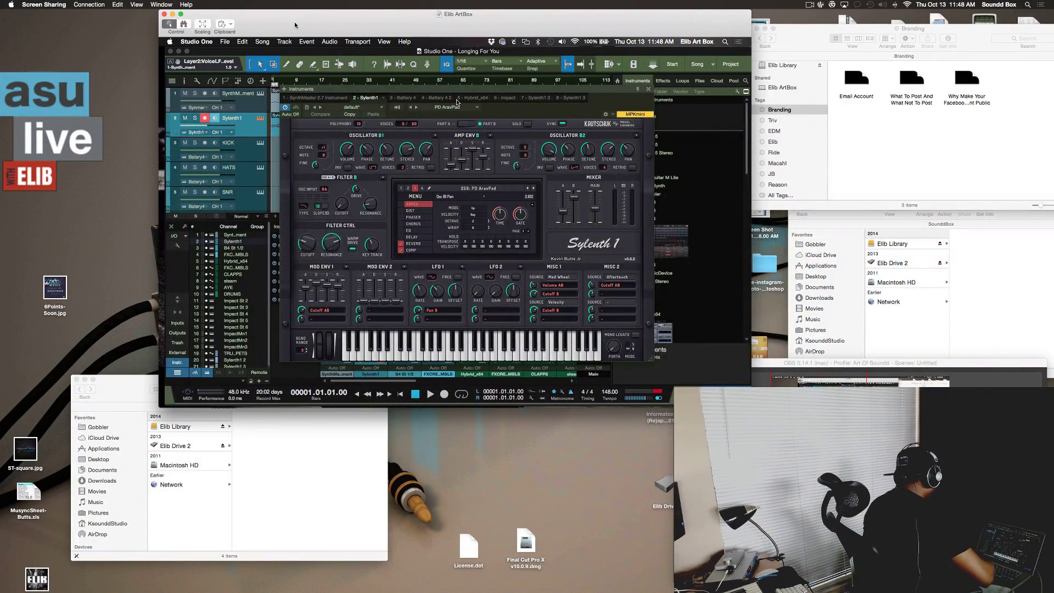
pyautogui.moveTo(567, 91); pyautogui.dragTo(629, 130)
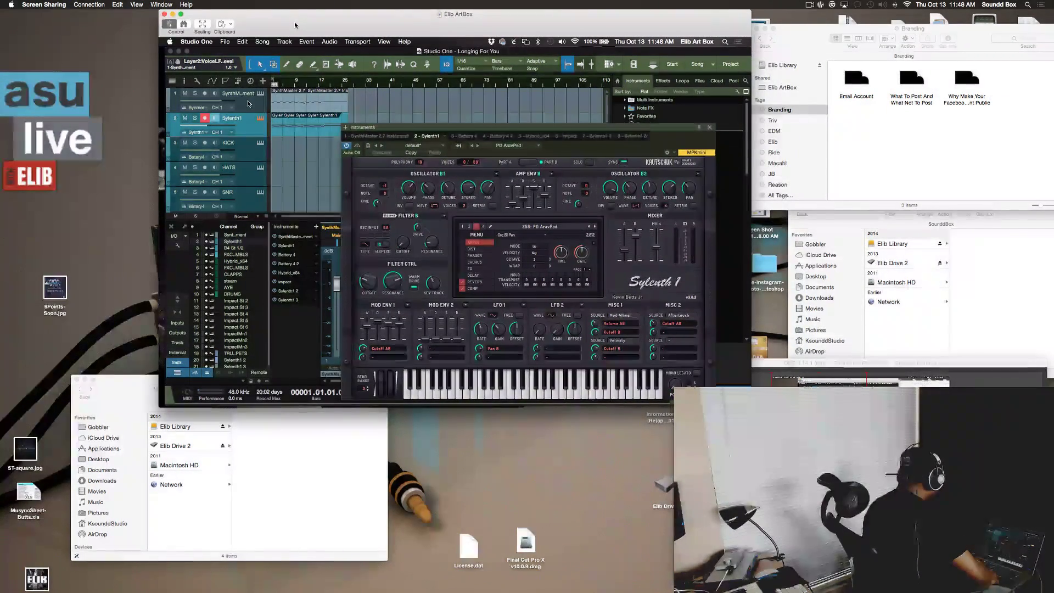
pyautogui.press('space')
pyautogui.click(195, 118)
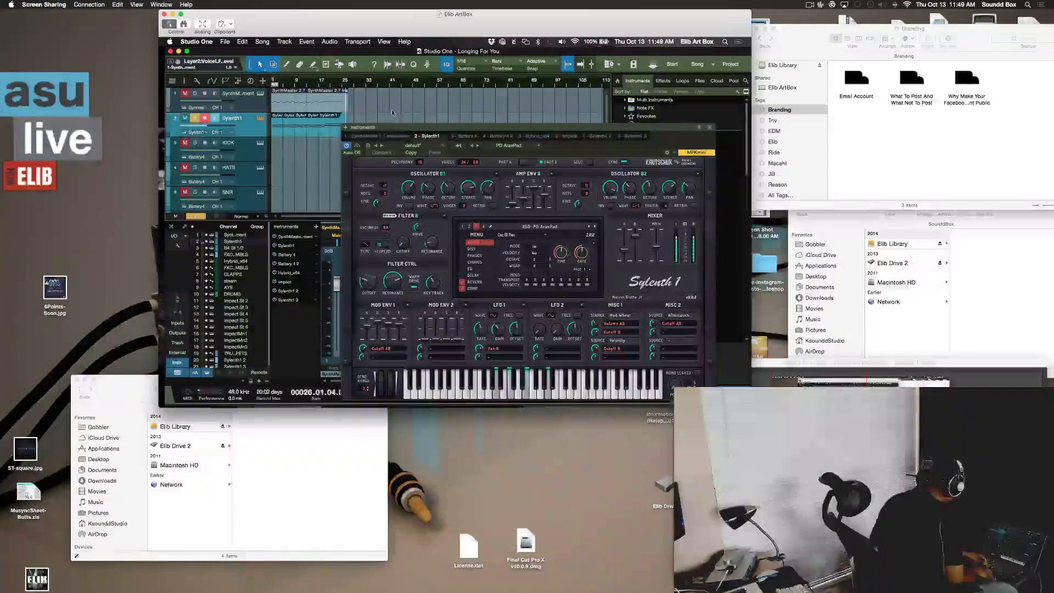
pyautogui.press('space')
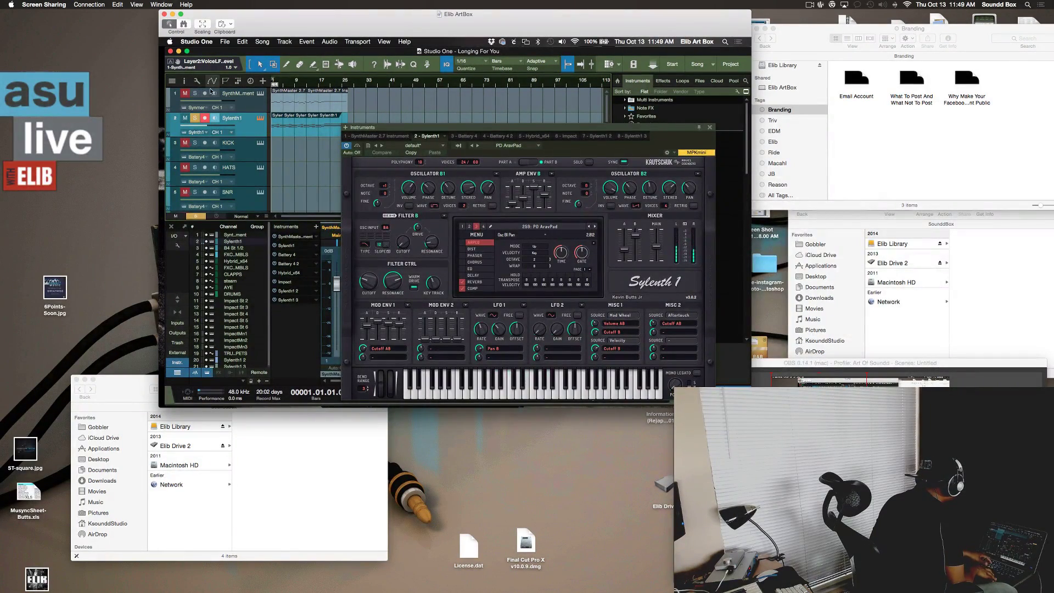
pyautogui.click(194, 118)
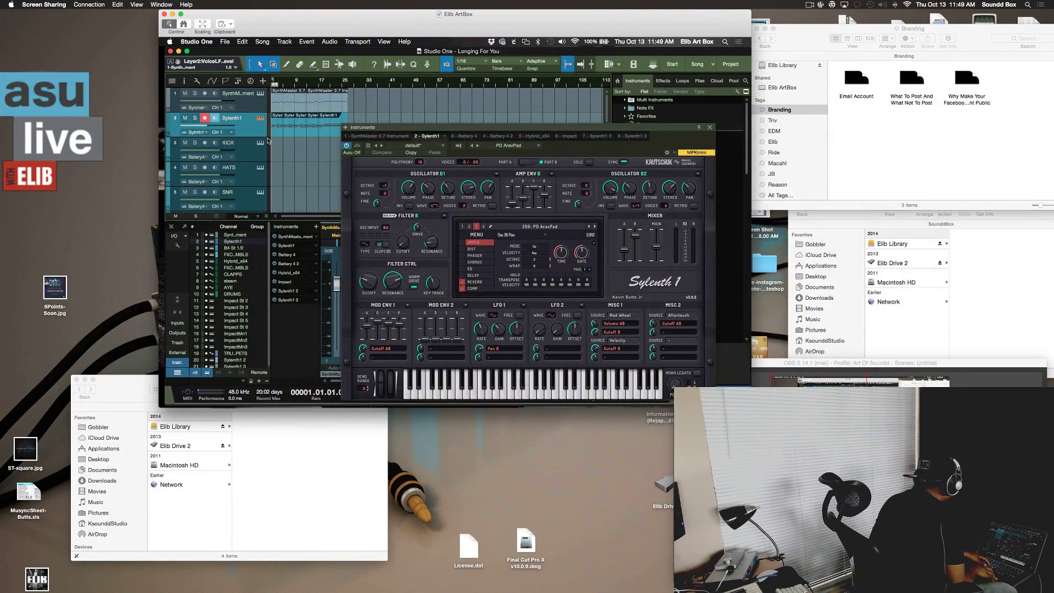
# - Open the KICK track's Battery 4 instrument, move its window into view, and close it
pyautogui.scroll(-1, 266, 159)
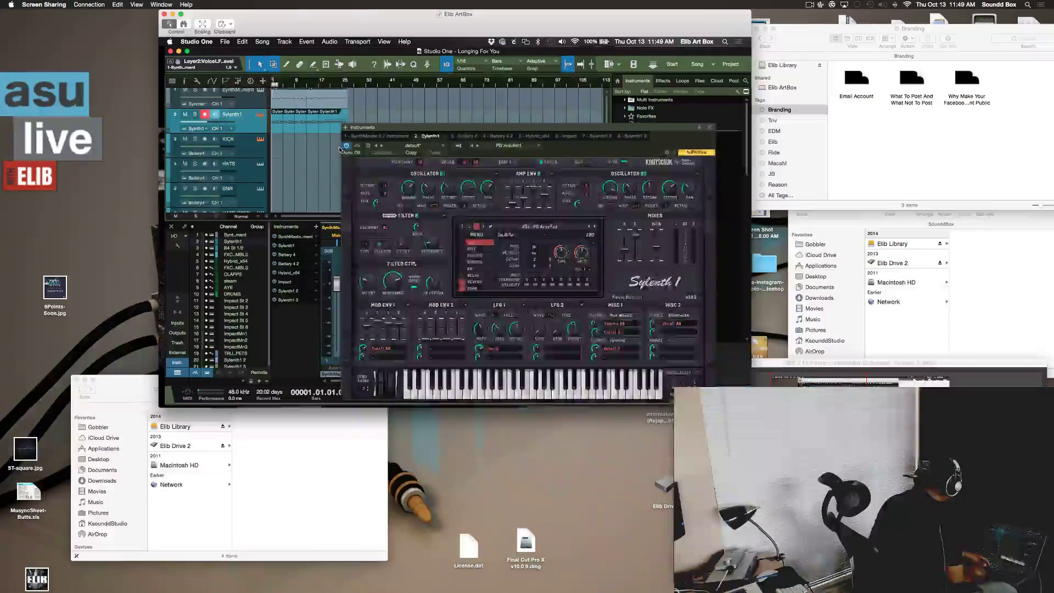
pyautogui.scroll(-1, 260, 131)
pyautogui.click(261, 129)
pyautogui.moveTo(431, 131); pyautogui.dragTo(316, 164)
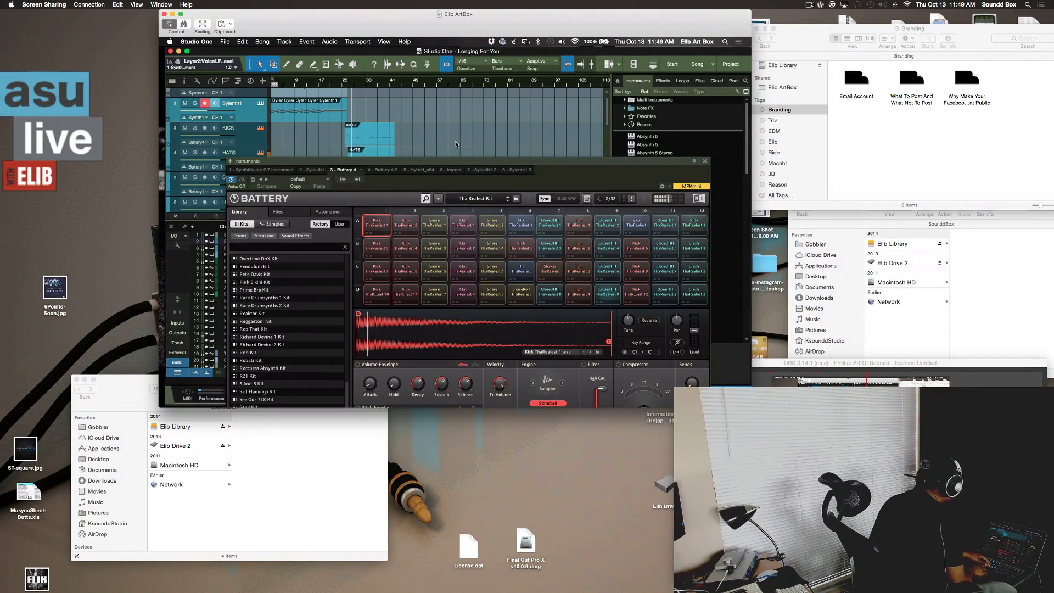
pyautogui.click(705, 162)
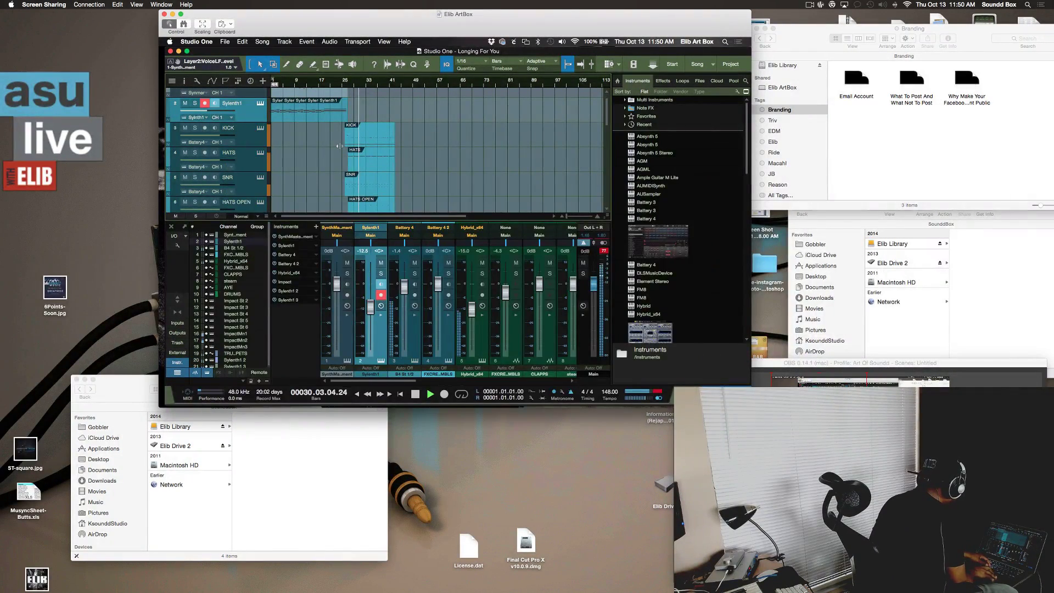
# - Open the Hybrid_x84 track's instrument, listen to the track soloed, and turn its solo off
pyautogui.scroll(-2, 340, 146)
pyautogui.scroll(-3, 340, 146)
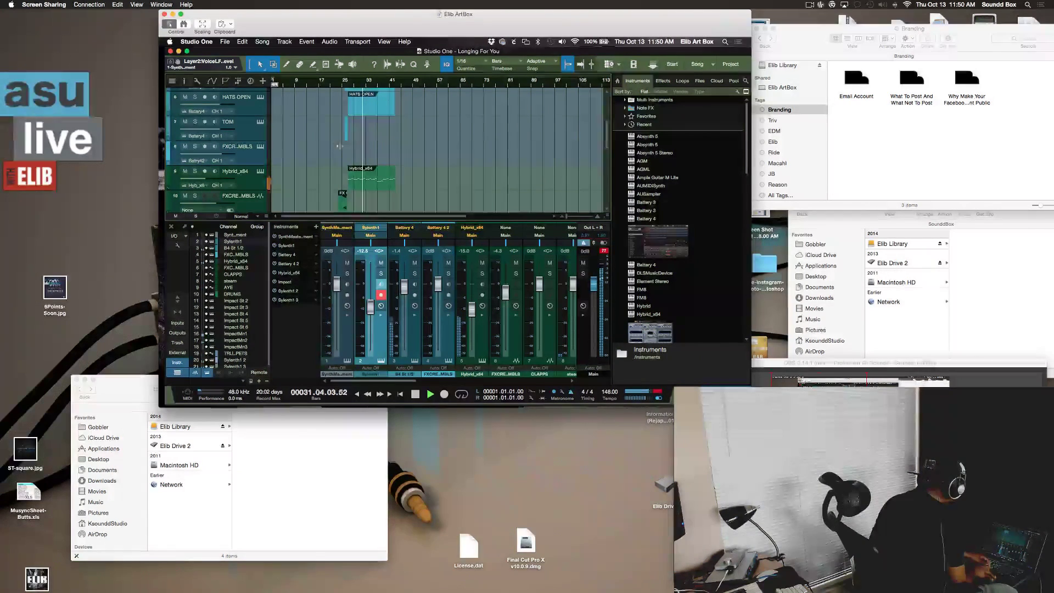
pyautogui.press('space')
pyautogui.click(261, 174)
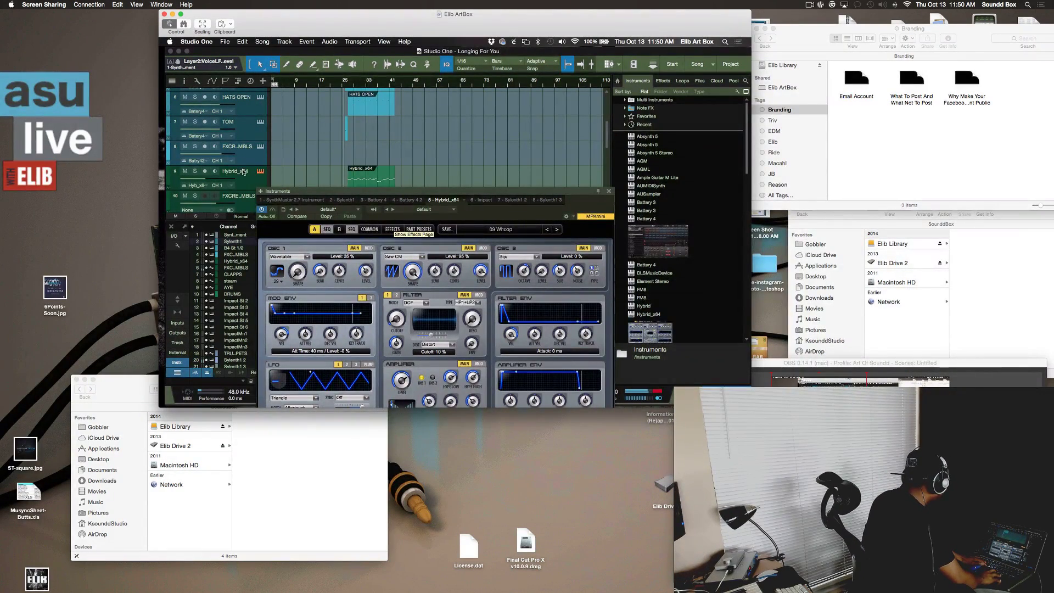
pyautogui.click(195, 171)
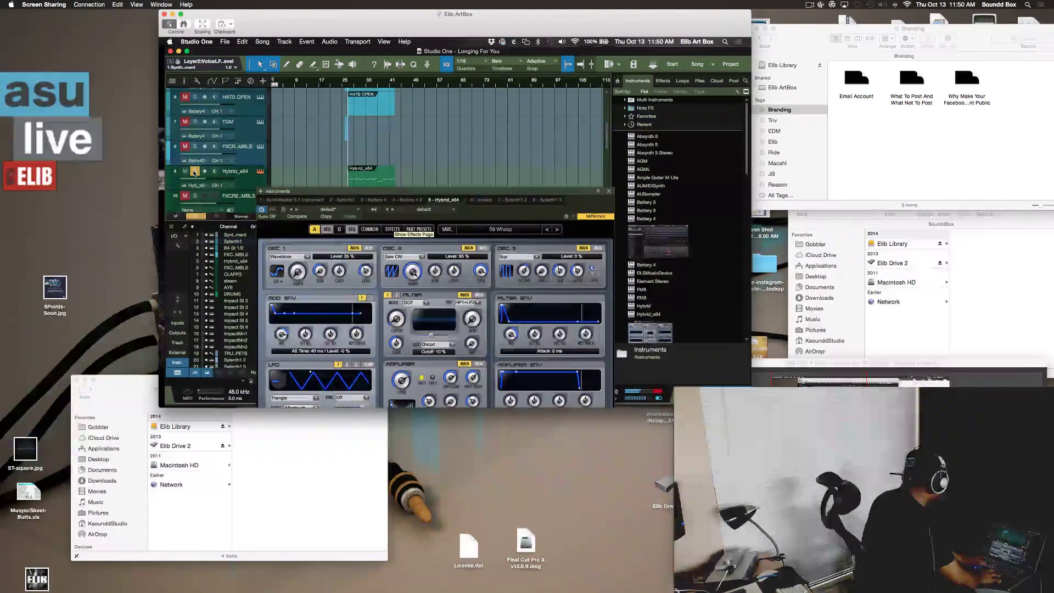
pyautogui.scroll(-1, 261, 159)
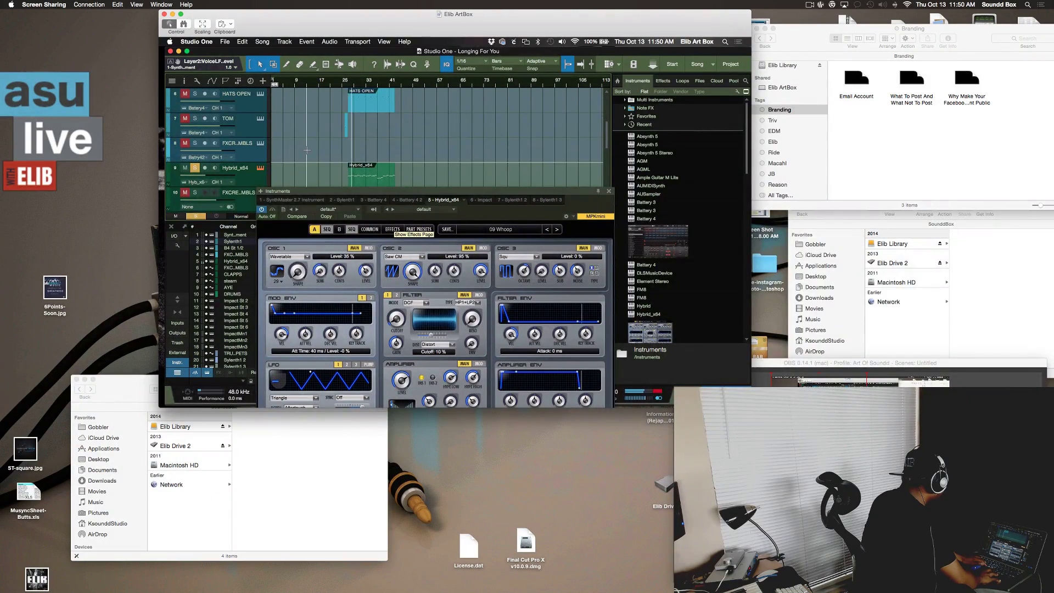
pyautogui.scroll(-5, 261, 159)
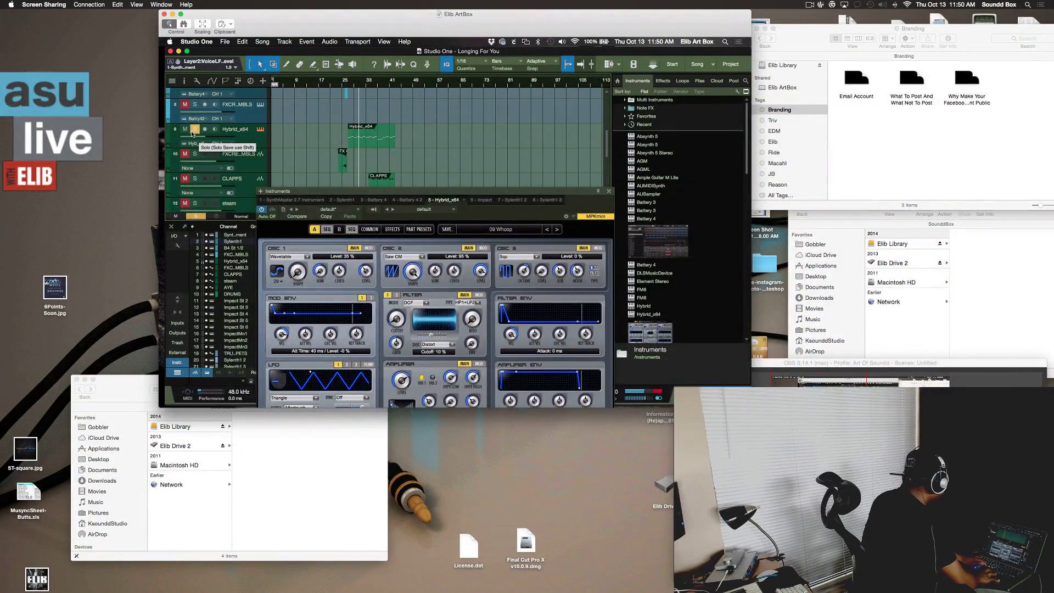
pyautogui.click(342, 151)
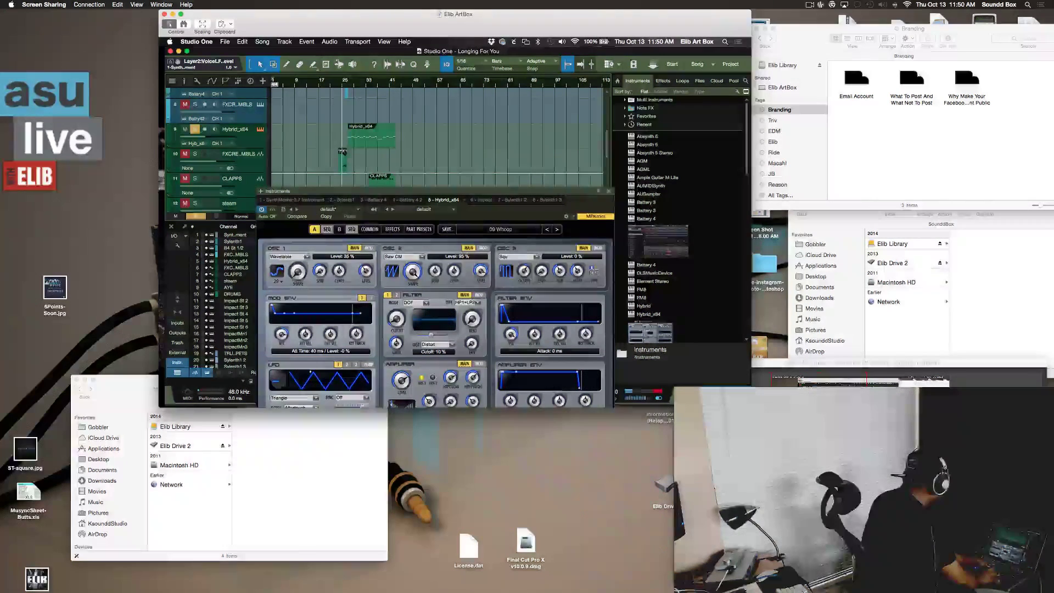
pyautogui.click(195, 129)
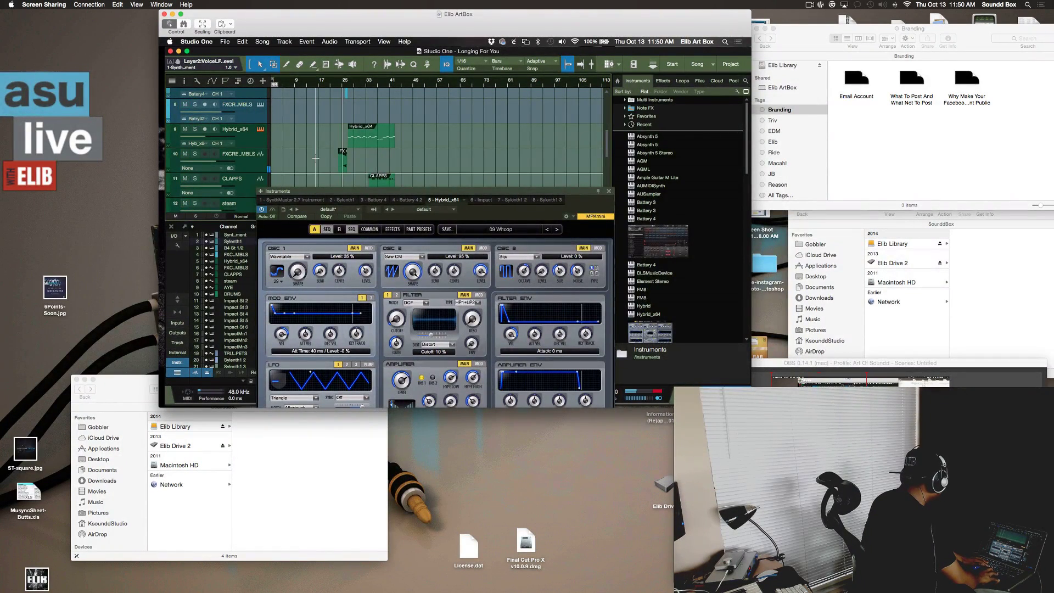
# - Examine the drum, TRUMPETS and lower Sylenth1 tracks during playback with the Hybrid instrument closed, and stop playback
pyautogui.scroll(-3, 307, 148)
pyautogui.scroll(-10, 304, 135)
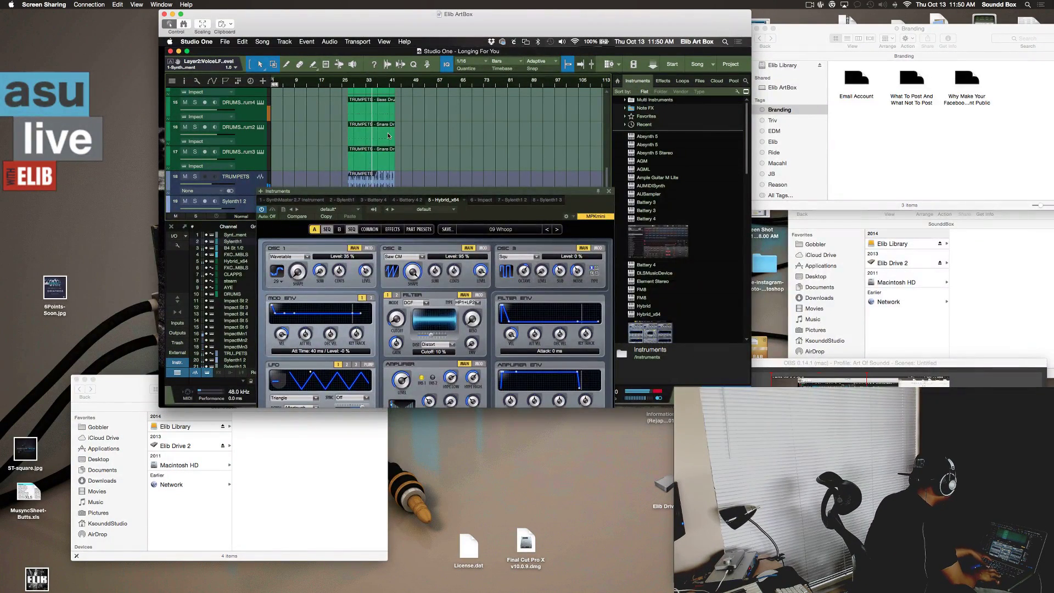
pyautogui.scroll(1, 377, 133)
pyautogui.scroll(-3, 377, 133)
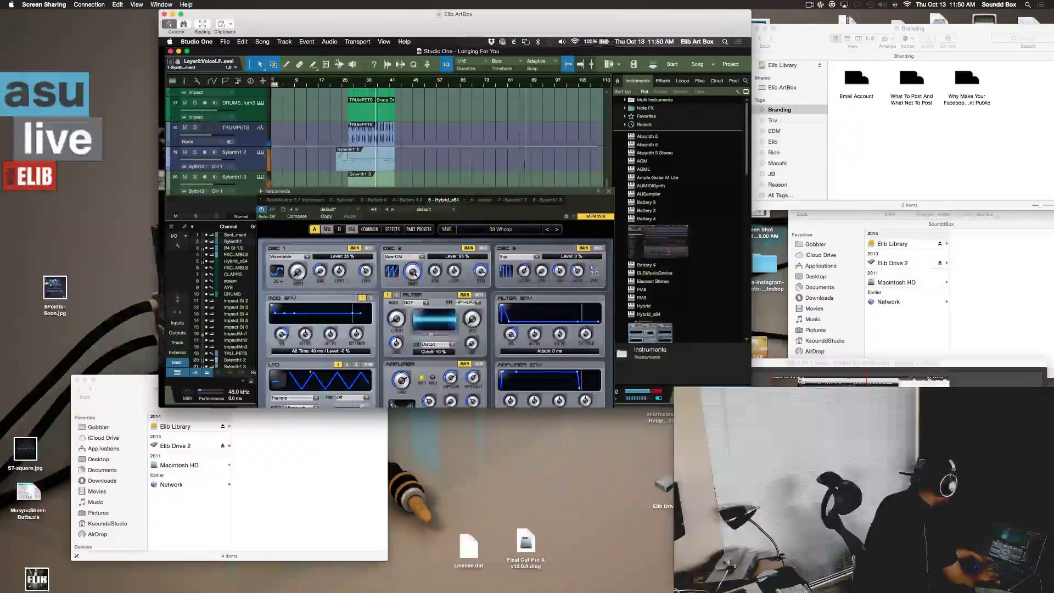
pyautogui.press('F3')
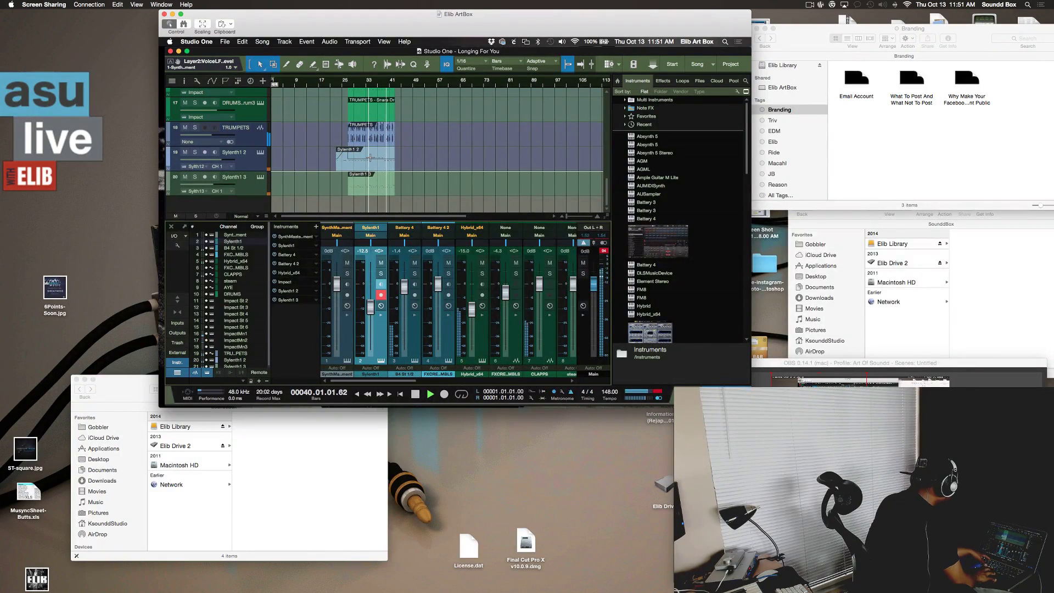
pyautogui.press('e')
pyautogui.press('e')
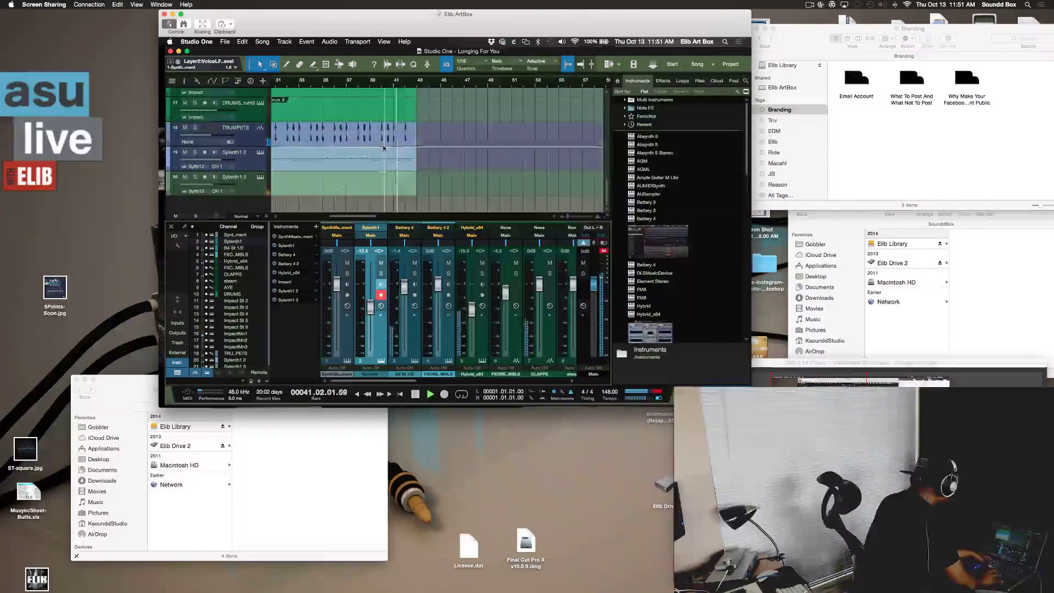
pyautogui.scroll(4, 384, 149)
pyautogui.scroll(3, 384, 148)
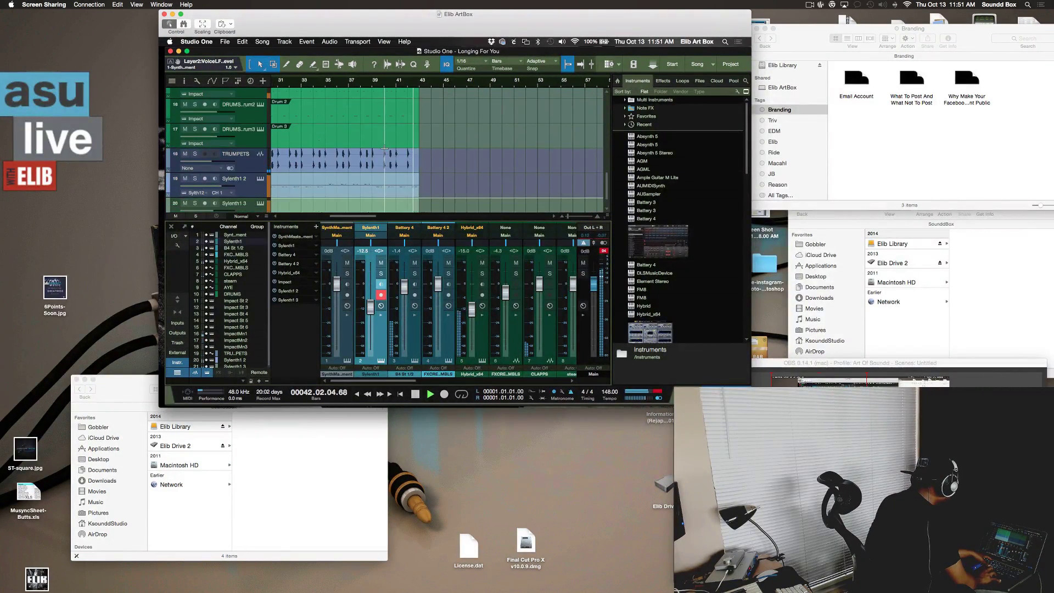
pyautogui.press('space')
# - Hide the mixer console so the track list from FXCRE...MBLS to Sylenth1 3 fits in the arrangement
pyautogui.scroll(-4, 384, 148)
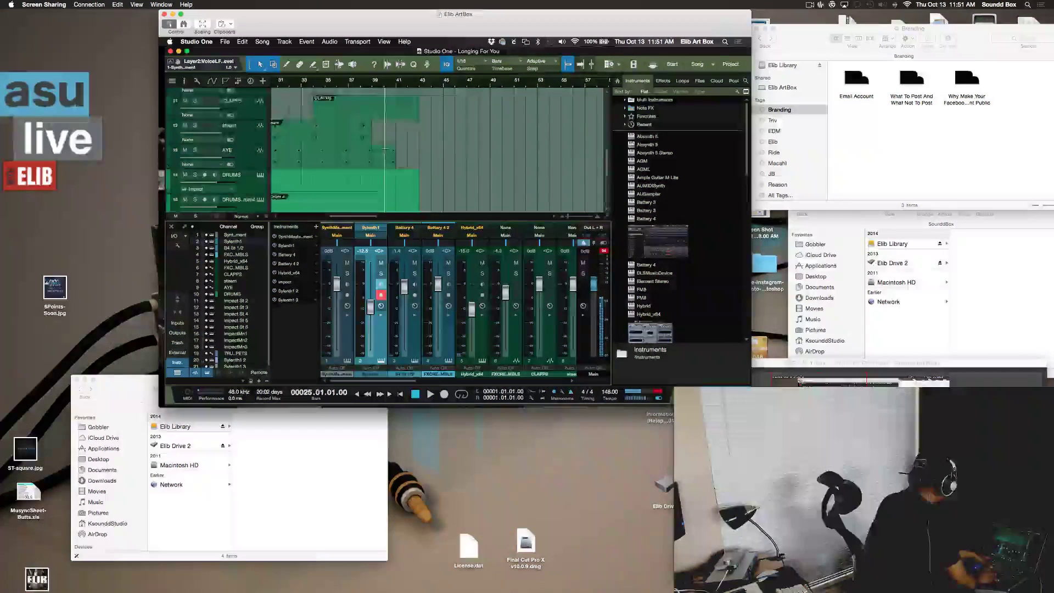
pyautogui.scroll(-2, 384, 148)
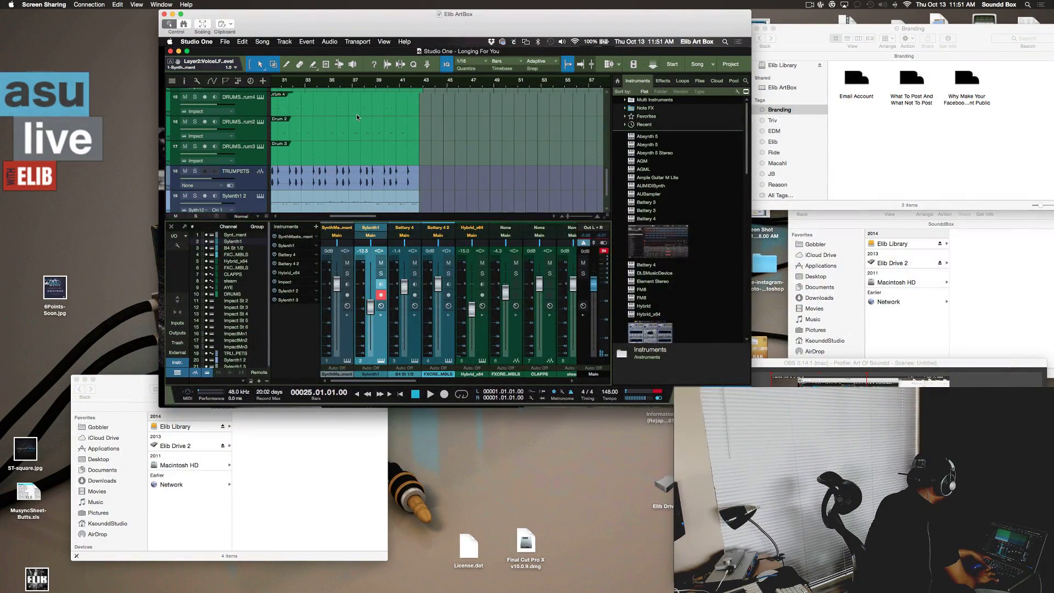
pyautogui.scroll(-2, 356, 113)
pyautogui.press('F3')
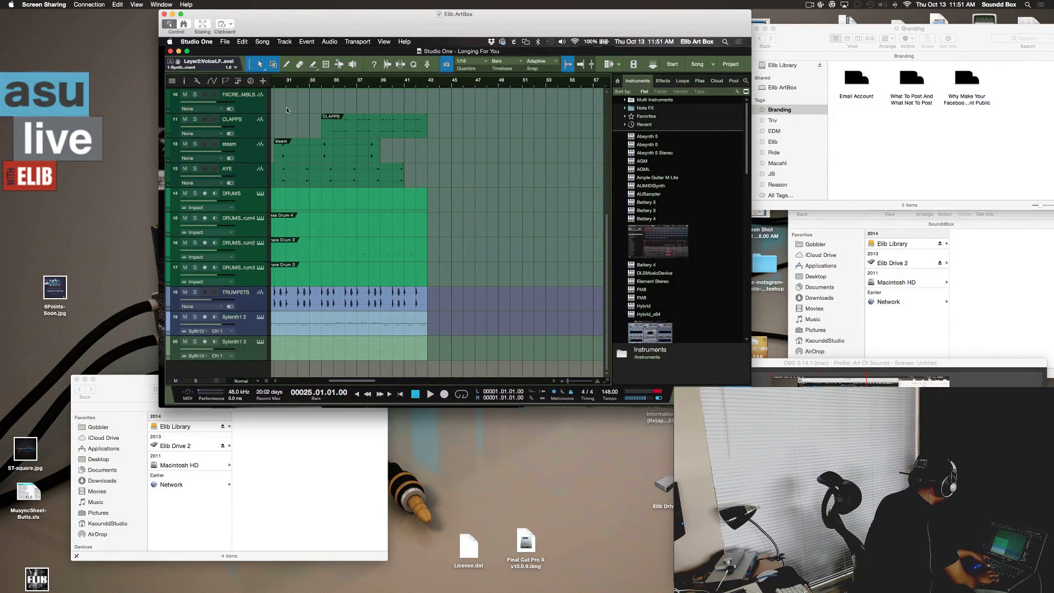
# - Start playback, solo the Sylenth1 3 track, and open its Sylenth1 instrument
pyautogui.press('space')
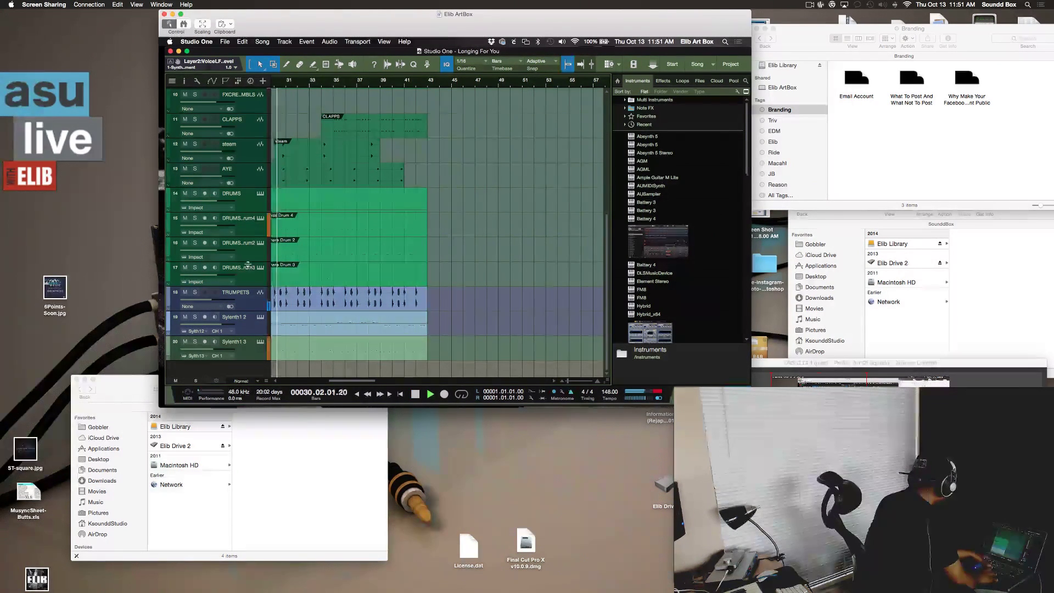
pyautogui.click(195, 341)
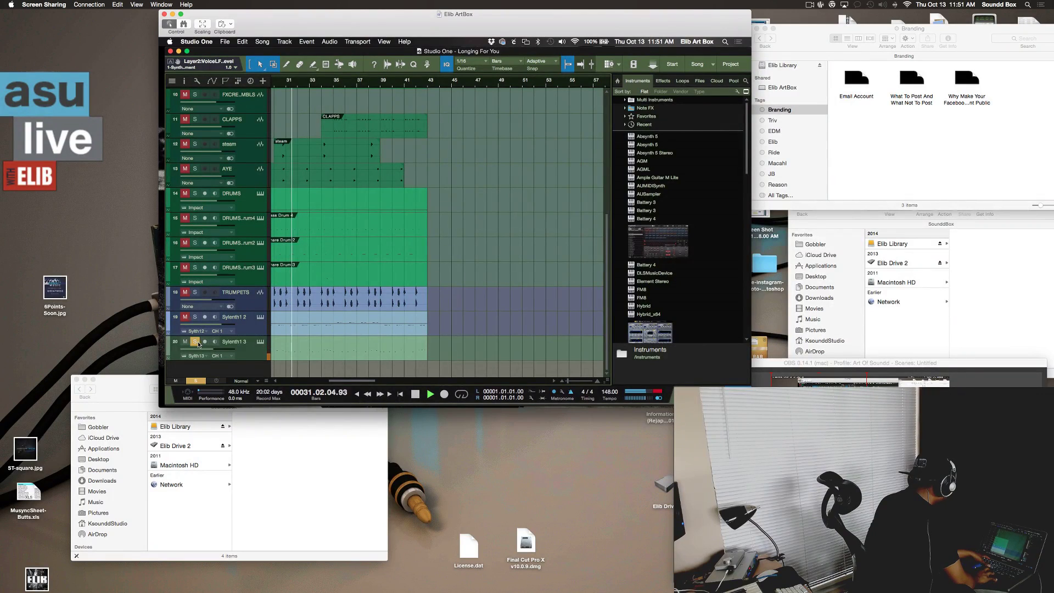
pyautogui.click(241, 343)
pyautogui.click(260, 341)
pyautogui.click(260, 341)
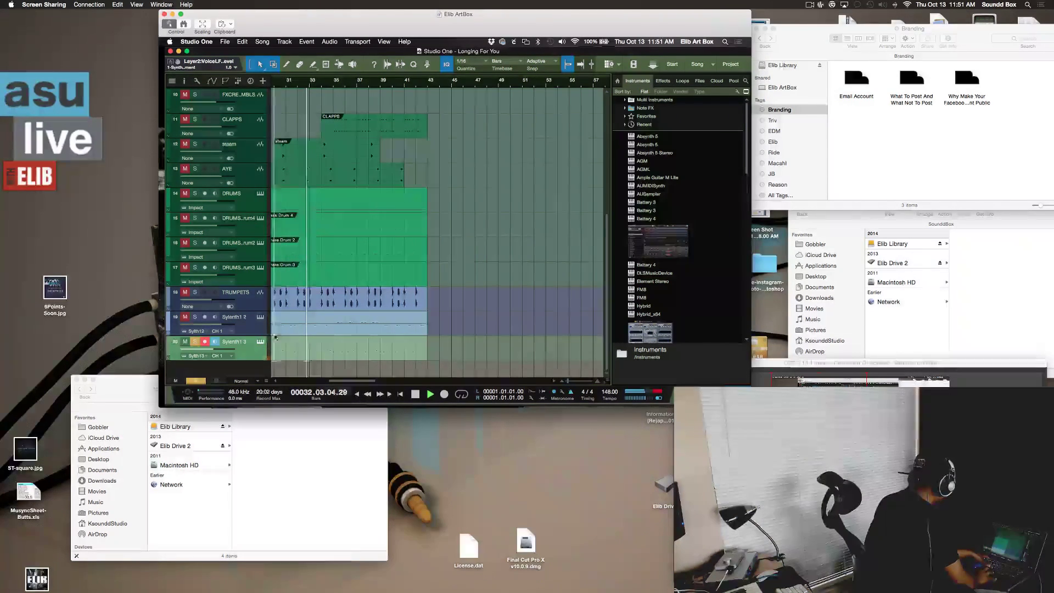
pyautogui.click(261, 341)
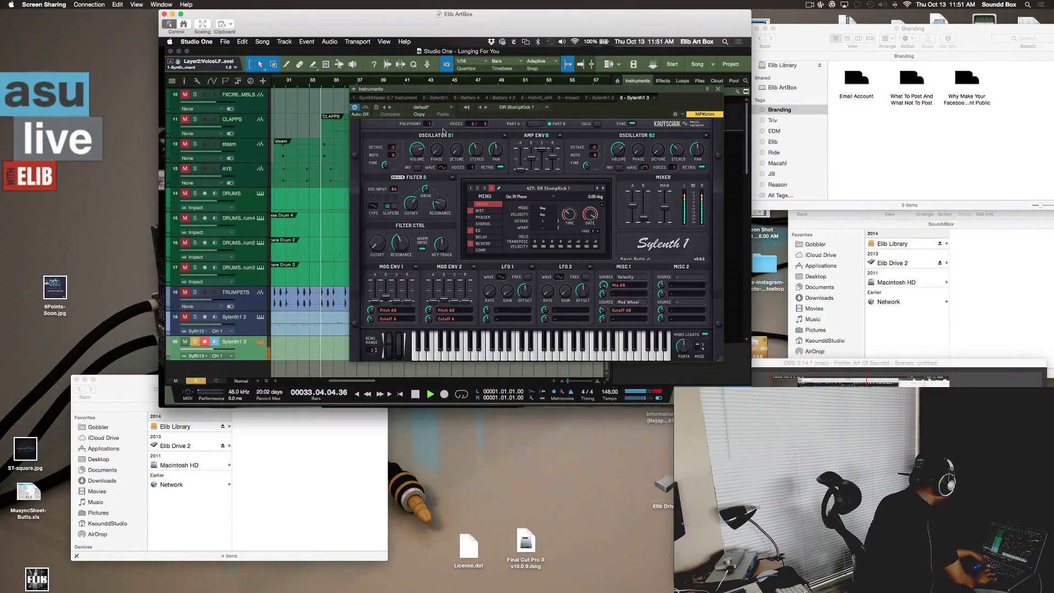
# - Stop playback and look through the distortion, EQ and reverb settings of the Sylenth1 3 instrument
pyautogui.press('space')
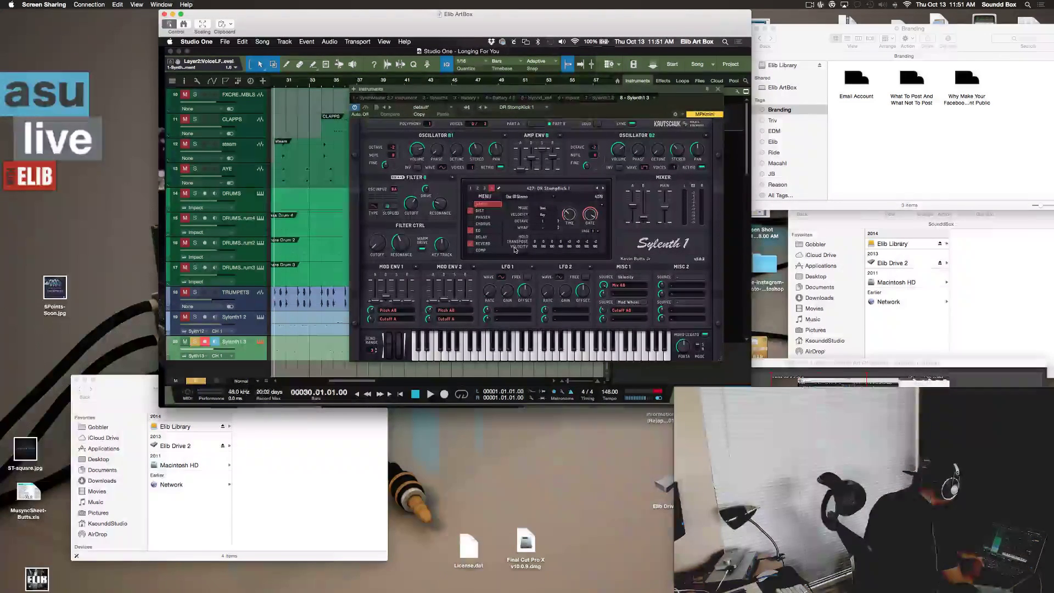
pyautogui.click(493, 213)
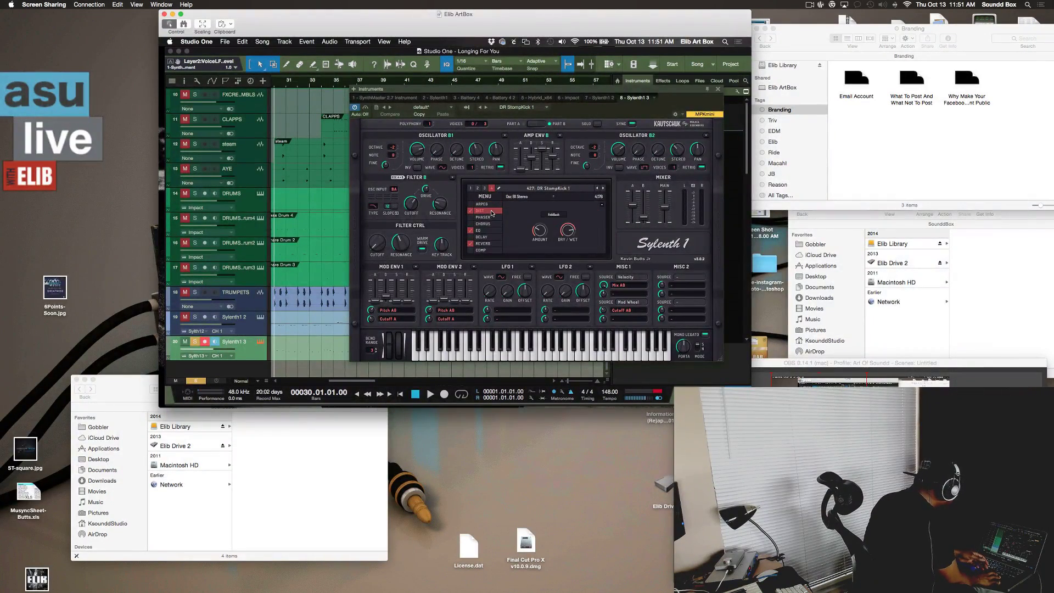
pyautogui.click(482, 231)
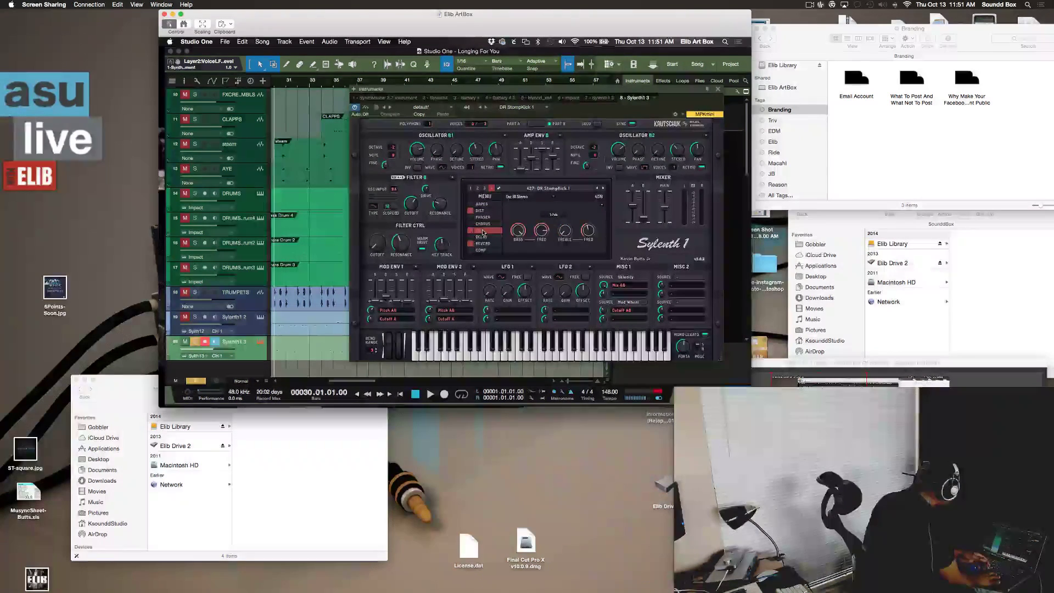
pyautogui.click(484, 244)
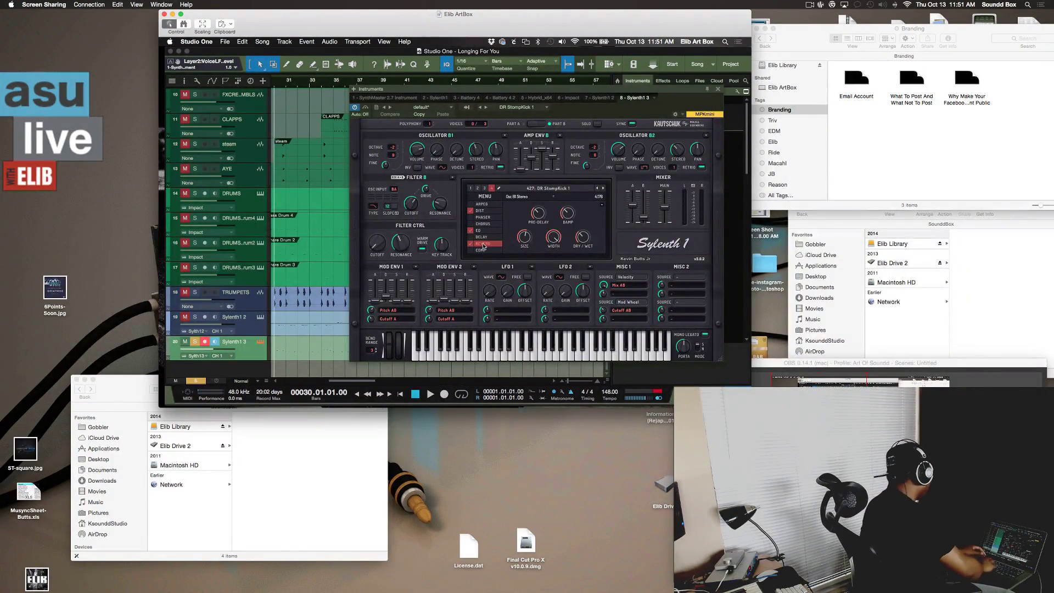
pyautogui.hscroll(-5, 298, 166)
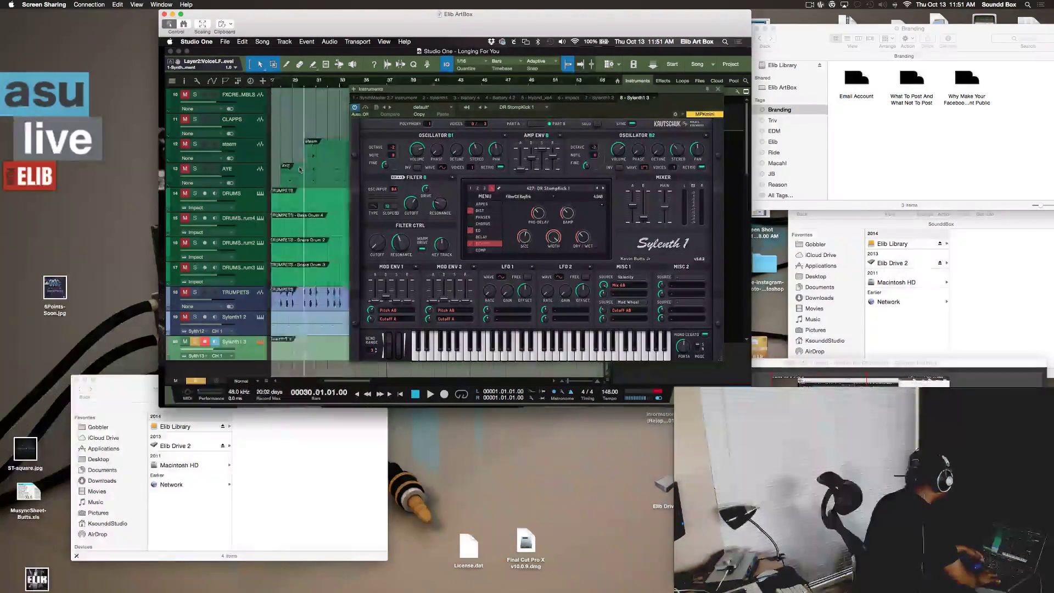
# - Play the arrangement from bar 27 and take the Sylenth1 3 track out of solo, stopping playback at the end
pyautogui.hscroll(-2, 299, 169)
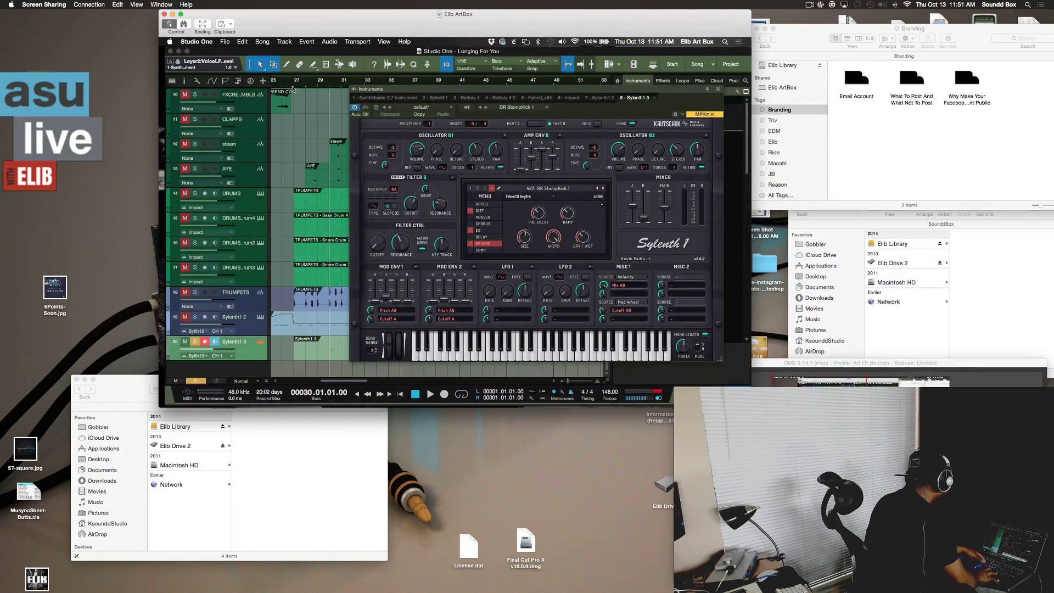
pyautogui.click(293, 89)
pyautogui.press('space')
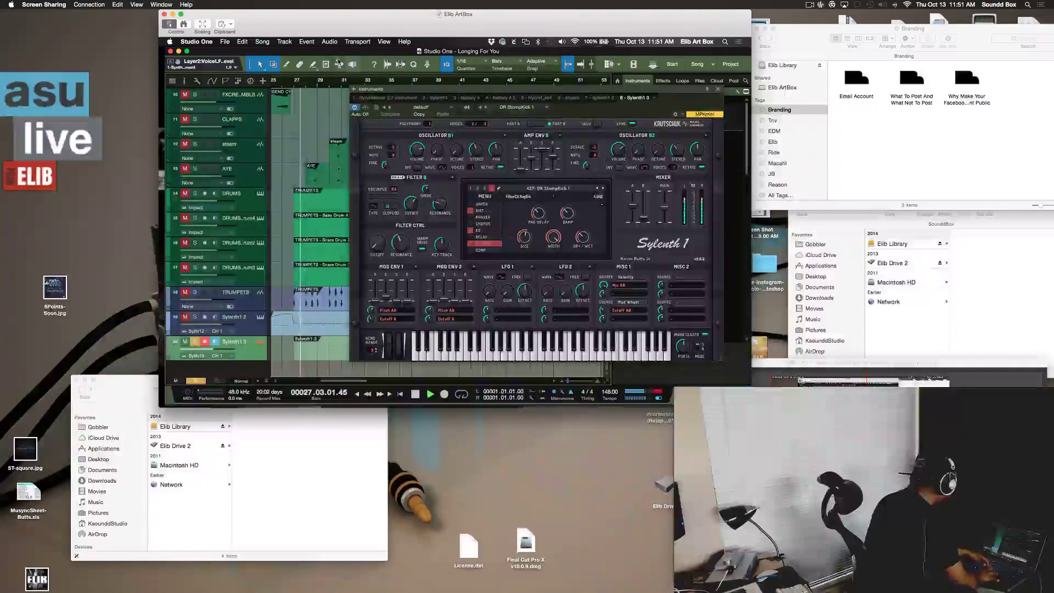
pyautogui.press('space')
pyautogui.click(195, 342)
pyautogui.press('space')
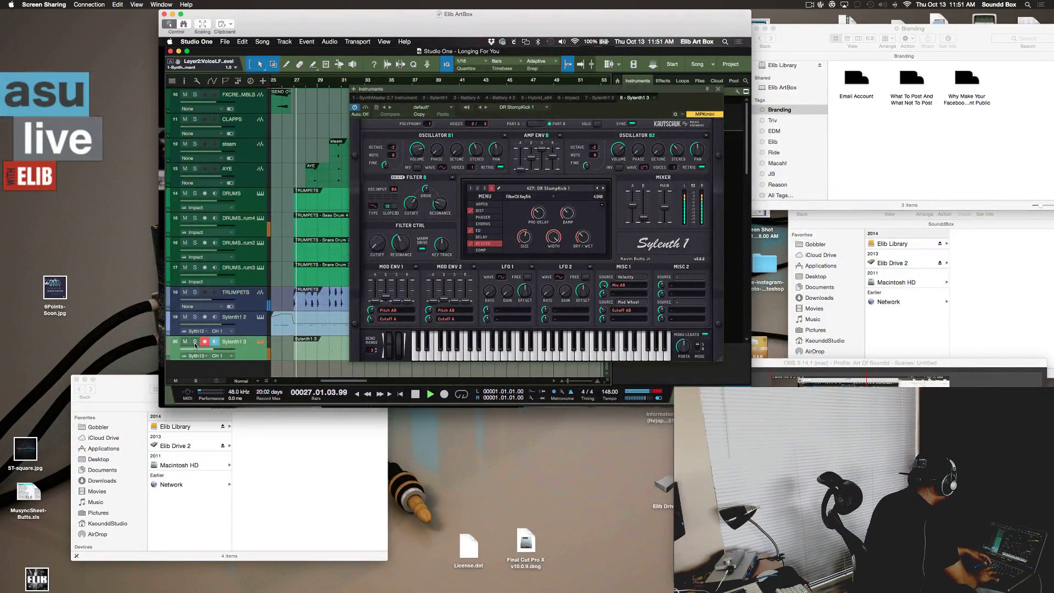
pyautogui.press('space')
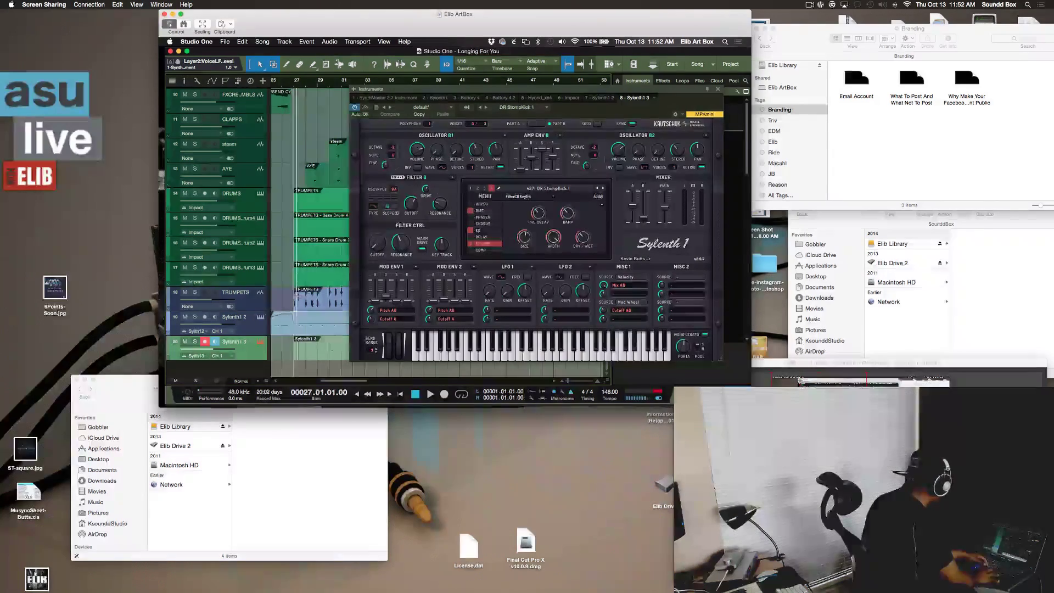
# - Solo the TRUMPETS track during playback, stop playback, and close the Sylenth1 instrument
pyautogui.press('space')
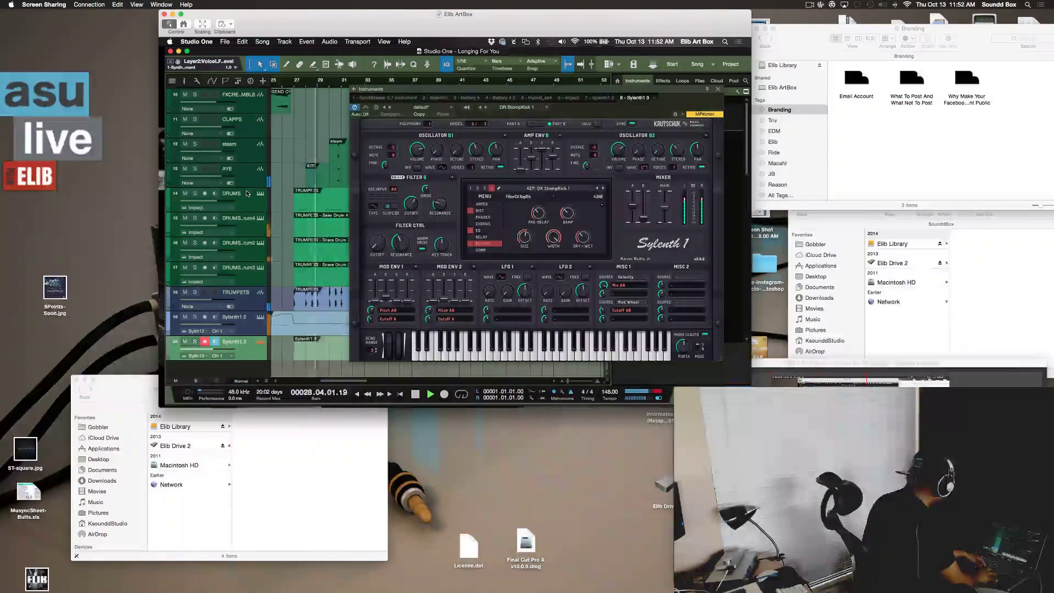
pyautogui.click(194, 292)
pyautogui.press('space')
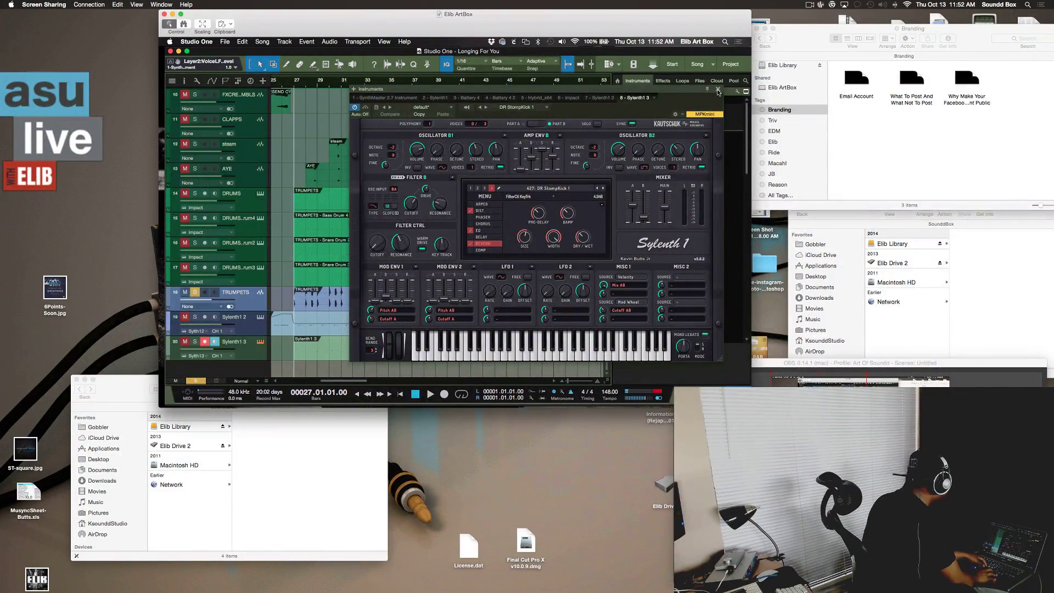
pyautogui.click(719, 90)
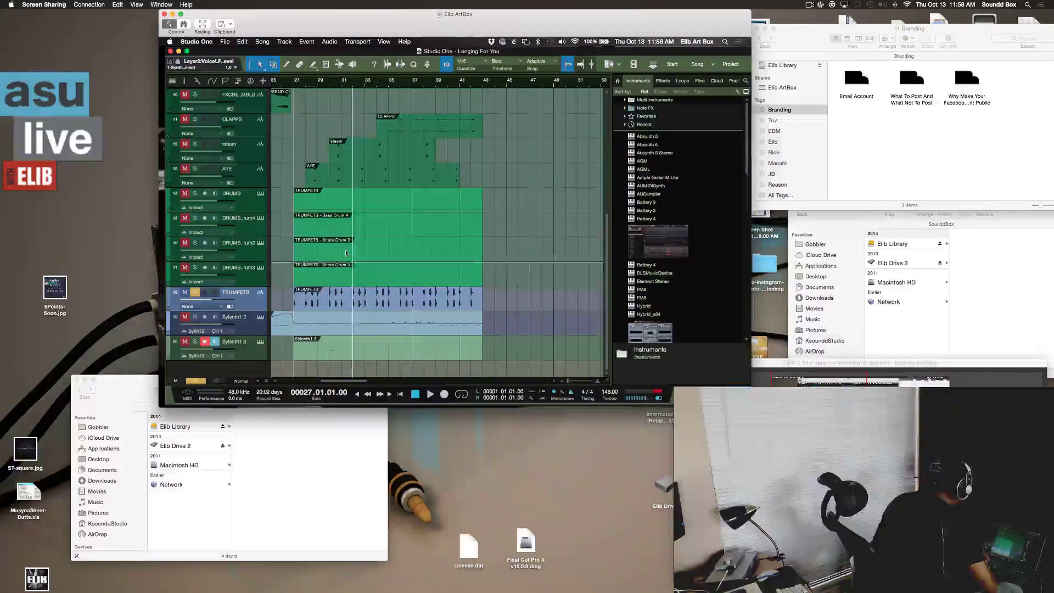
# - Look at the available actions for the TRUMPETS - Snare Drum 2 part, including Bounce To New Track, and examine the surrounding tracks
pyautogui.click(436, 259)
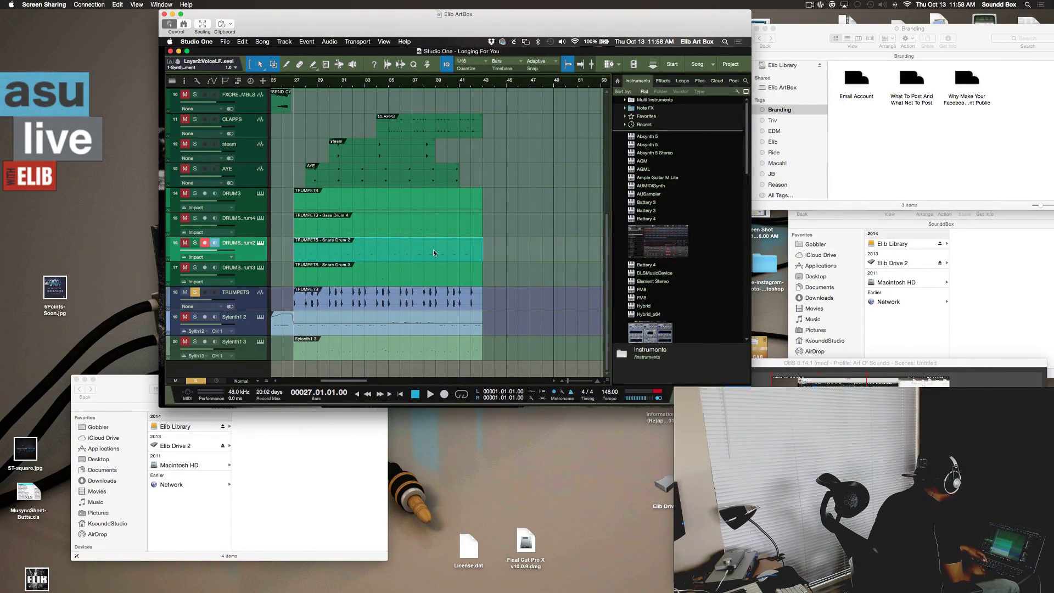
pyautogui.rightClick(433, 253)
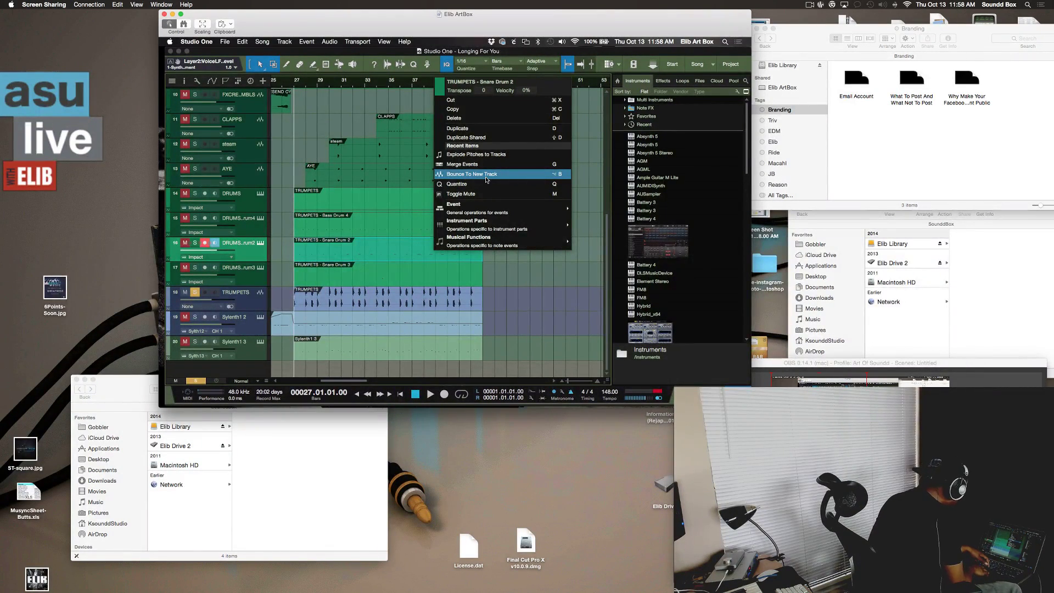
pyautogui.click(524, 331)
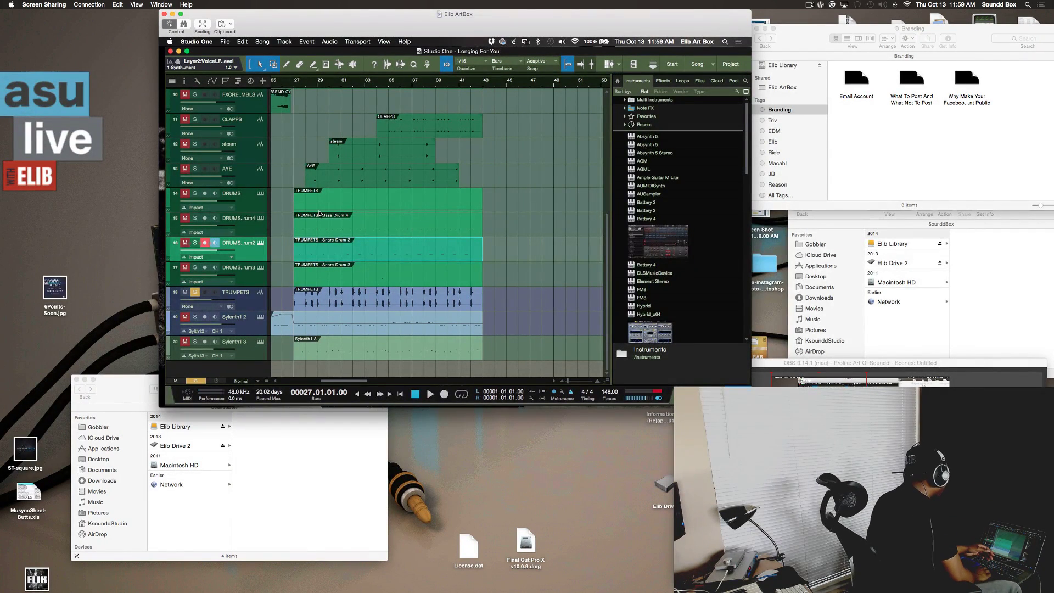
pyautogui.scroll(7, 320, 213)
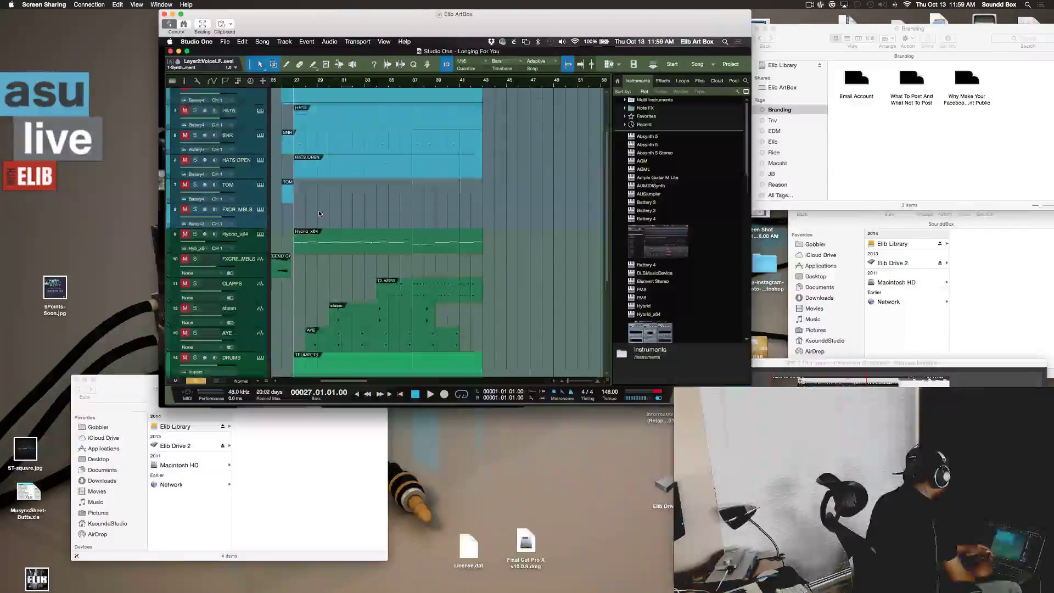
pyautogui.scroll(-2, 319, 213)
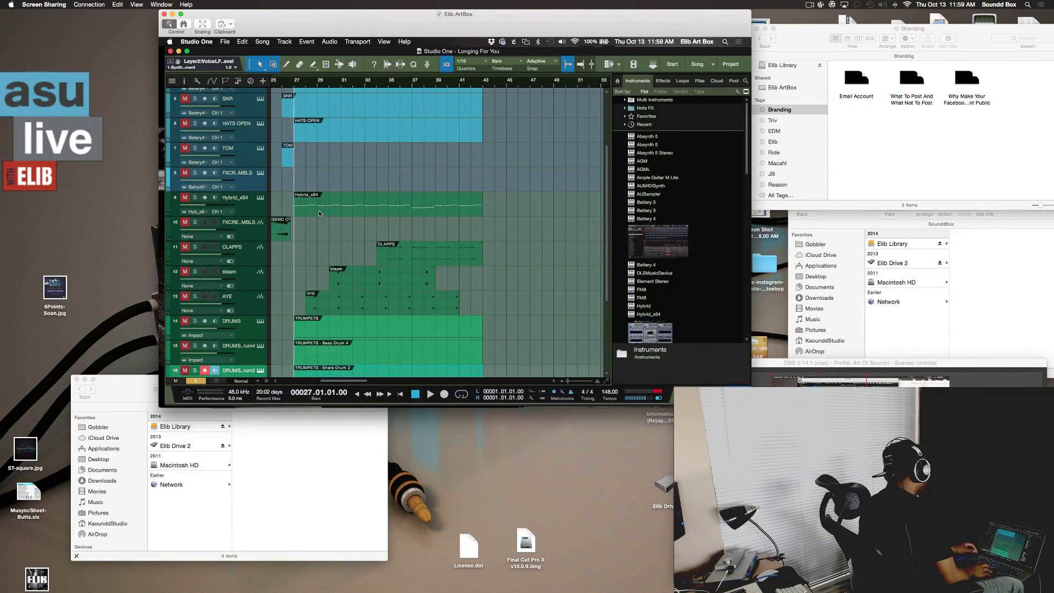
pyautogui.scroll(-4, 365, 204)
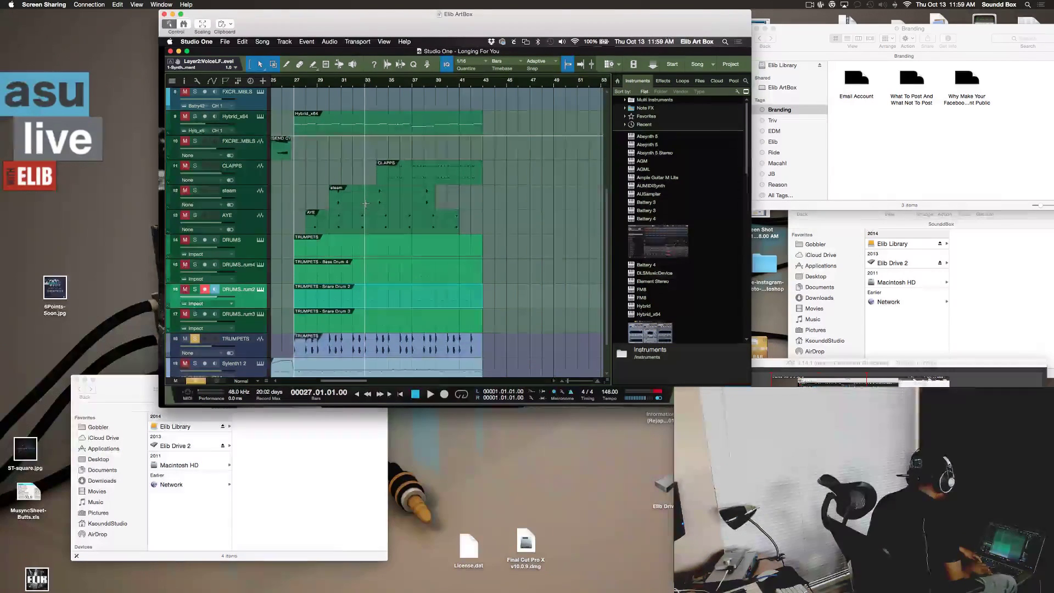
pyautogui.scroll(-1, 365, 204)
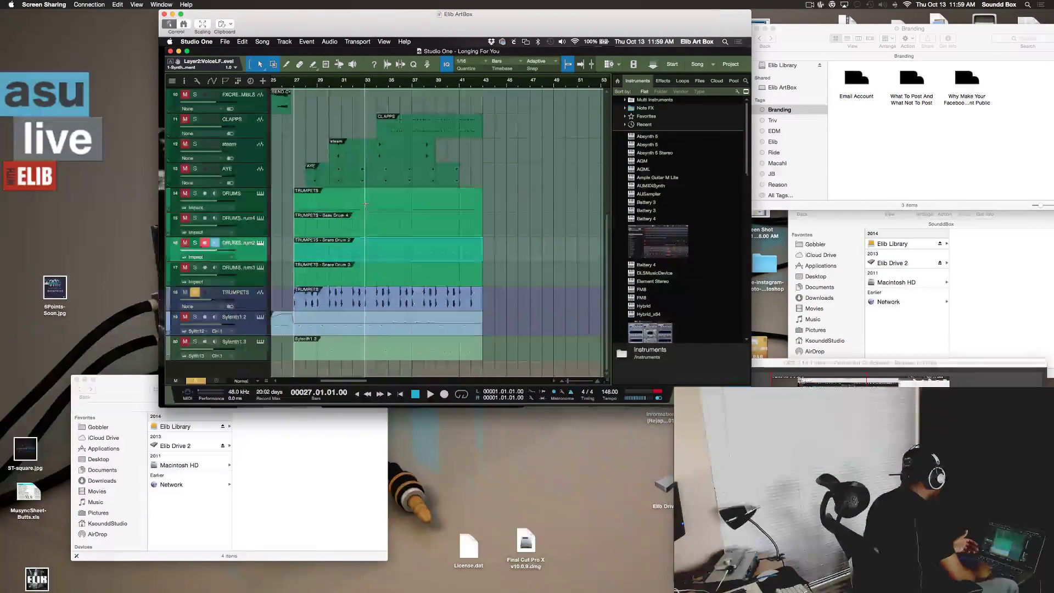
# - Play the song from its start, clear the solo from all tracks, and stop playback
pyautogui.scroll(9, 365, 204)
pyautogui.hscroll(-10, 365, 203)
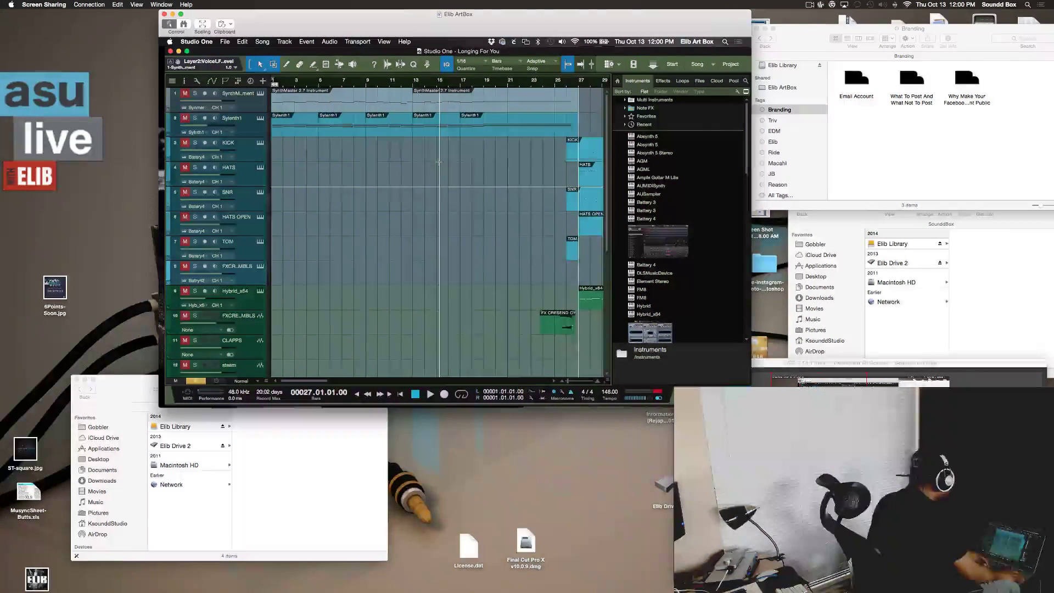
pyautogui.press('Home')
pyautogui.press('space')
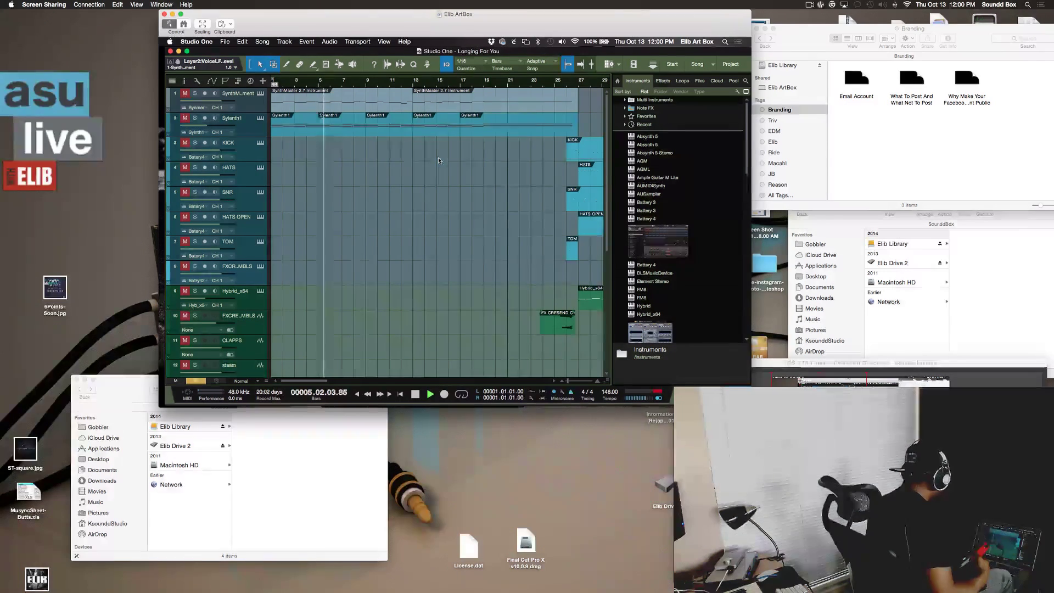
pyautogui.click(197, 381)
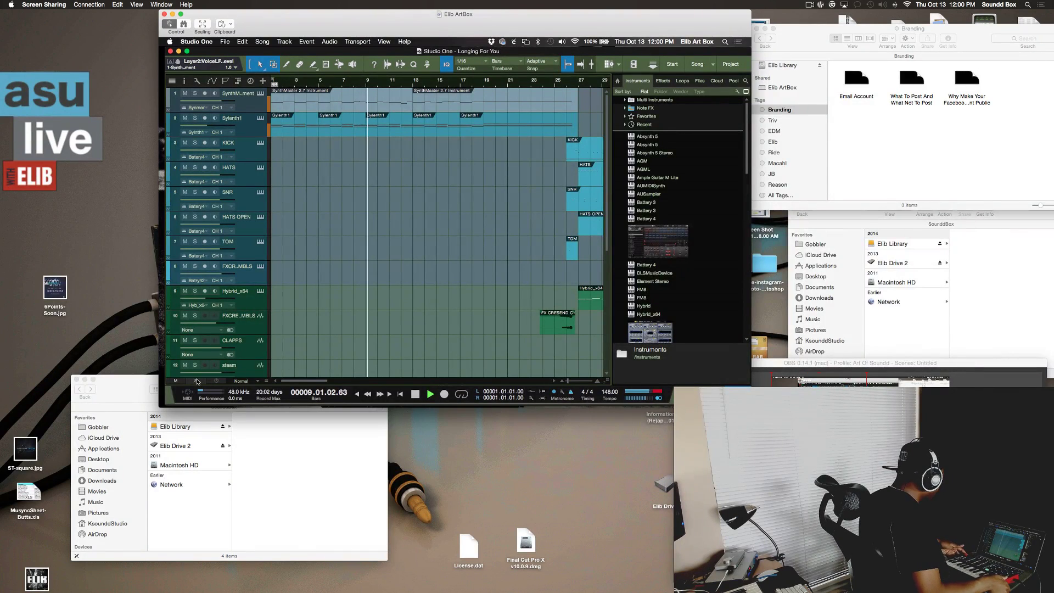
pyautogui.press('space')
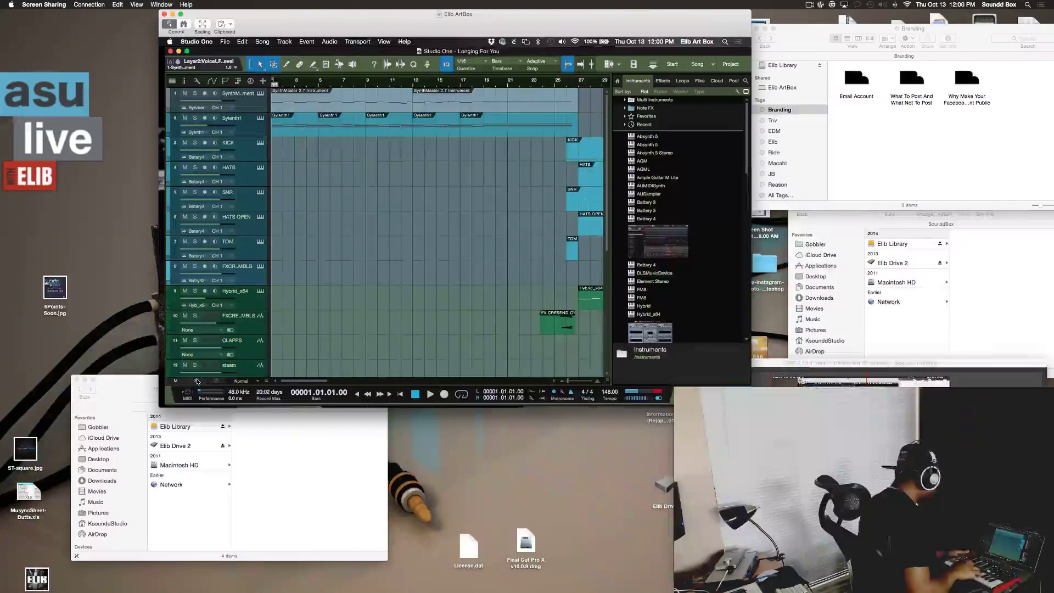
# - Select the Sylenth1 track and look over the arrangement down to the Sylenth1 3 track
pyautogui.click(248, 130)
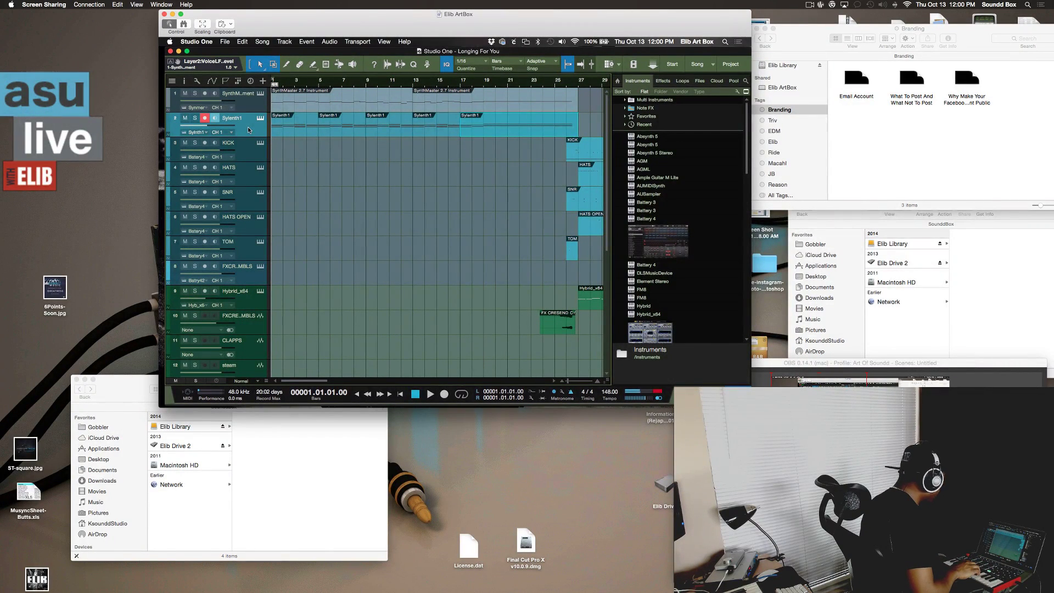
pyautogui.scroll(-4, 292, 206)
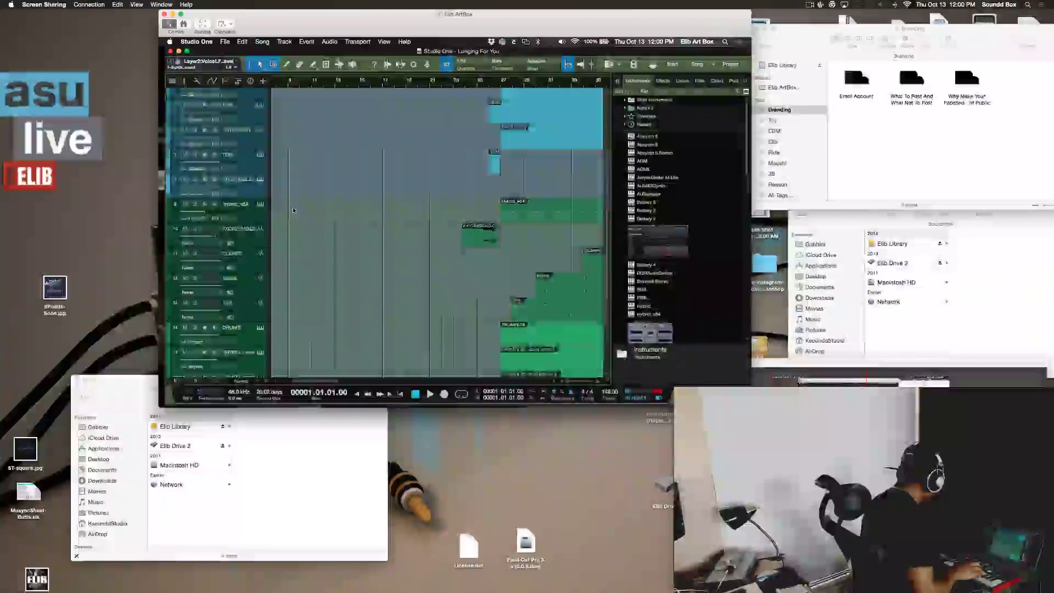
pyautogui.scroll(-5, 293, 210)
pyautogui.hscroll(3, 292, 209)
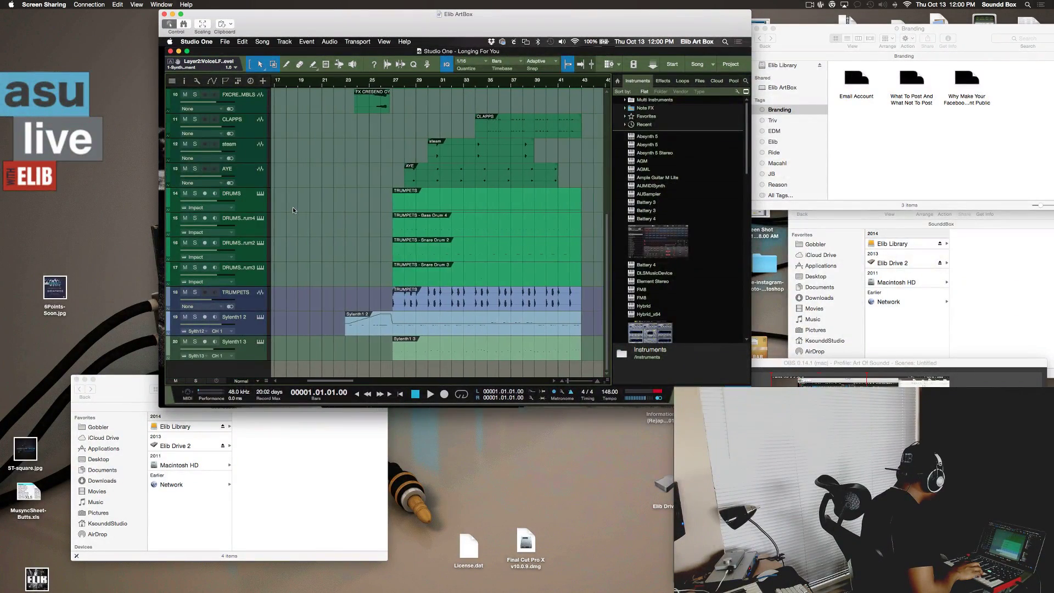
pyautogui.scroll(8, 293, 210)
pyautogui.hscroll(-1, 292, 209)
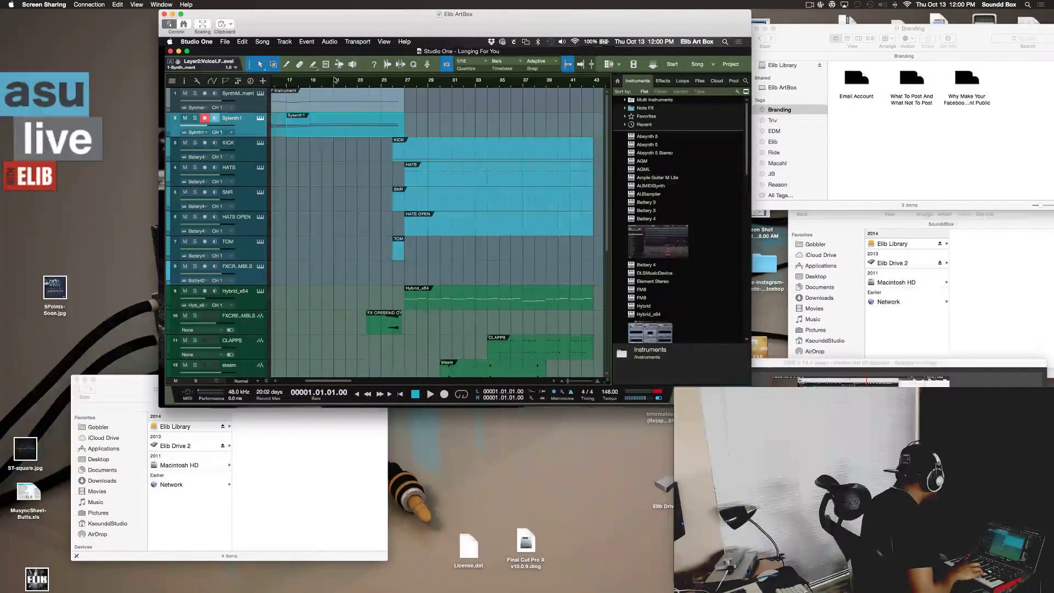
# - Play the build-up from bar 17 to the drop at bar 27, stop playback, and examine the tracks involved
pyautogui.click(286, 86)
pyautogui.press('space')
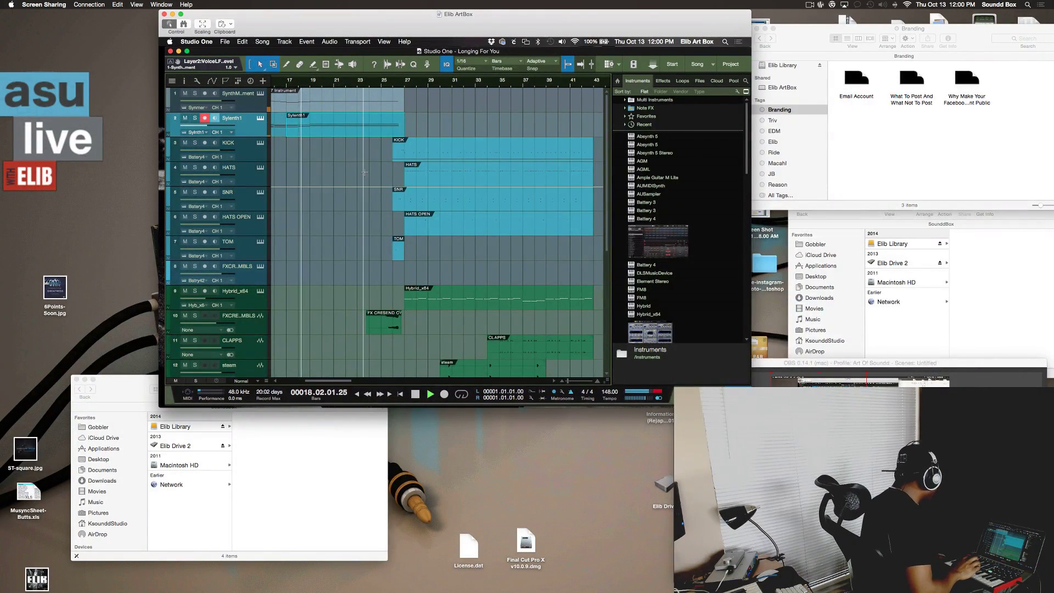
pyautogui.scroll(-5, 362, 169)
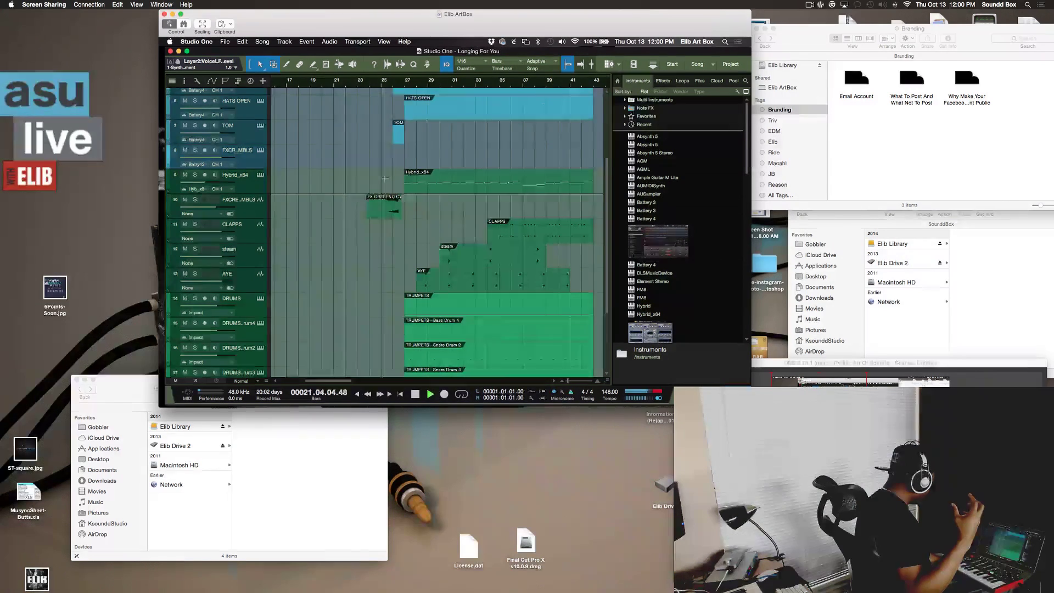
pyautogui.scroll(-4, 380, 179)
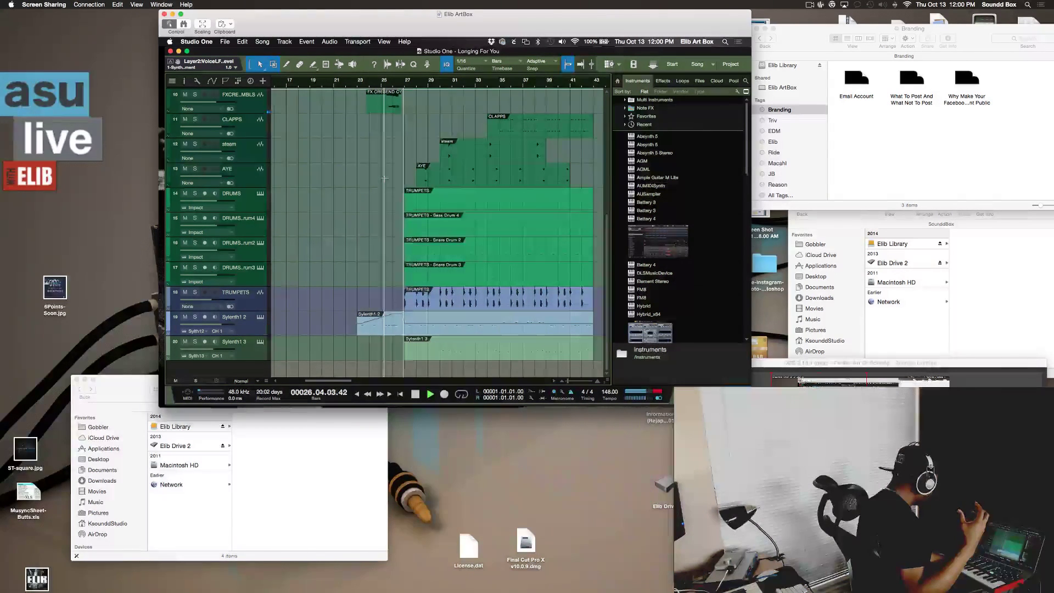
pyautogui.press('space')
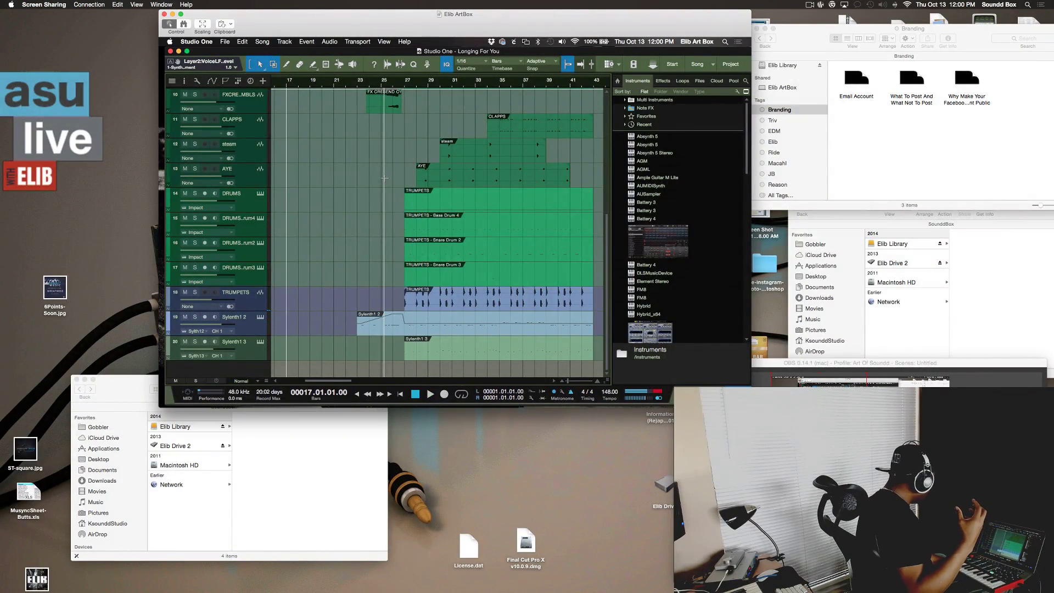
pyautogui.scroll(5, 387, 220)
pyautogui.scroll(-5, 388, 236)
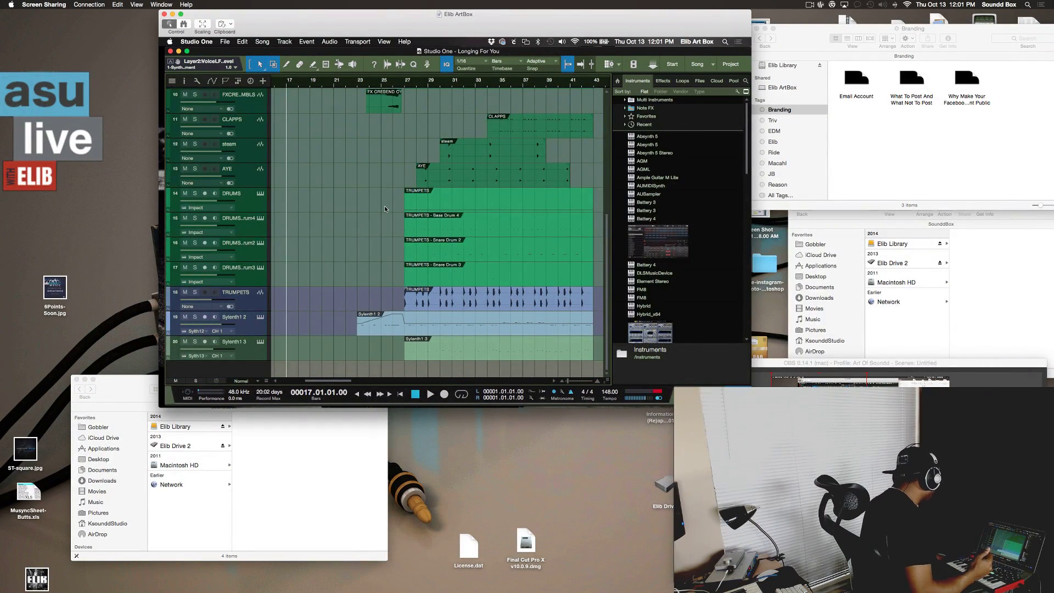
pyautogui.scroll(5, 384, 207)
pyautogui.scroll(-5, 384, 205)
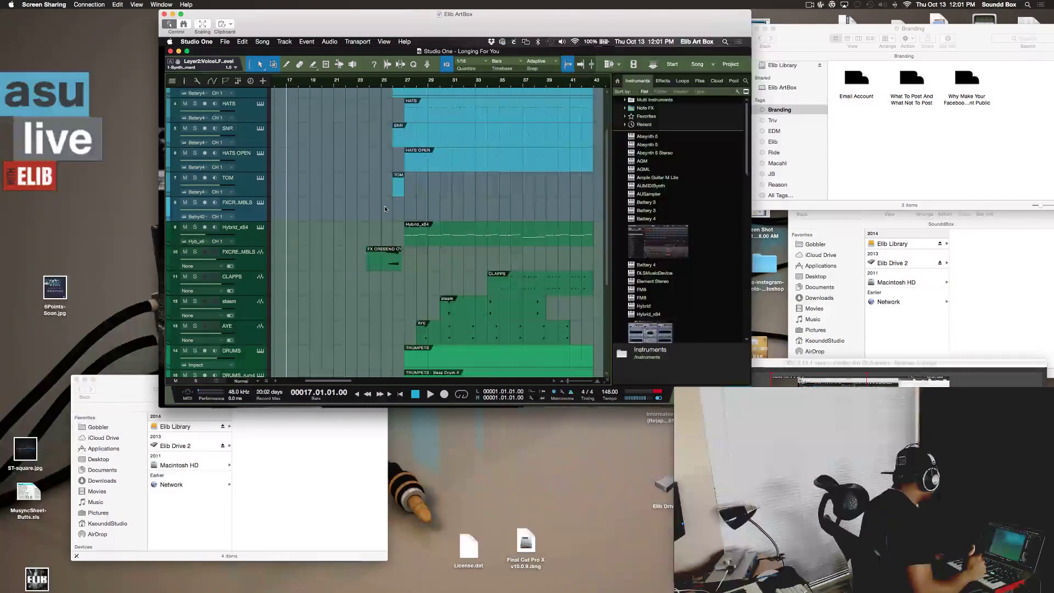
pyautogui.scroll(5, 384, 205)
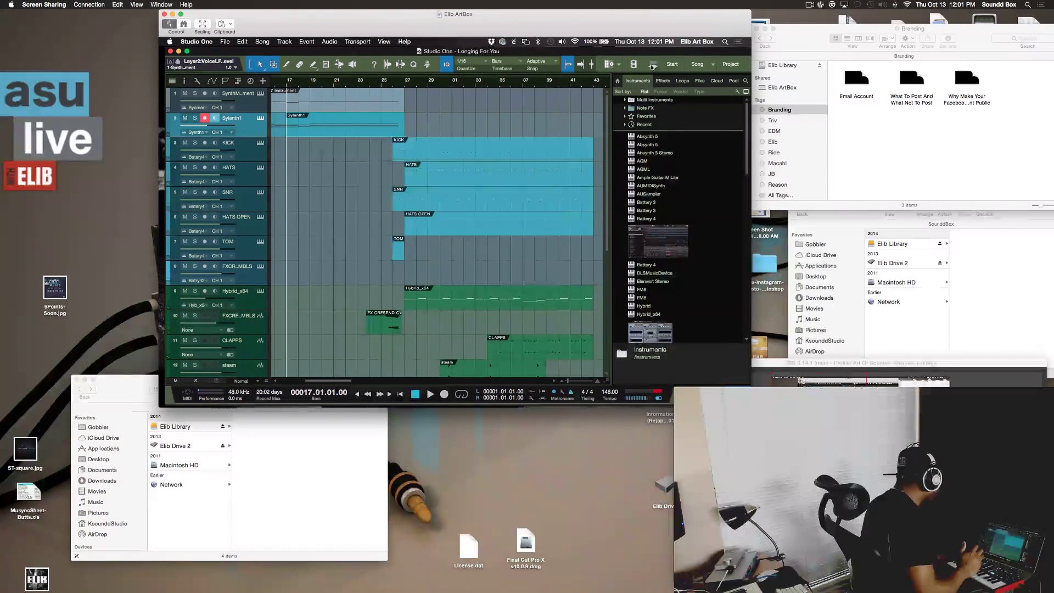
# - Search the loop library for "riser" and preview the sm101_tfx_rising_1bar_04 loop
pyautogui.click(682, 82)
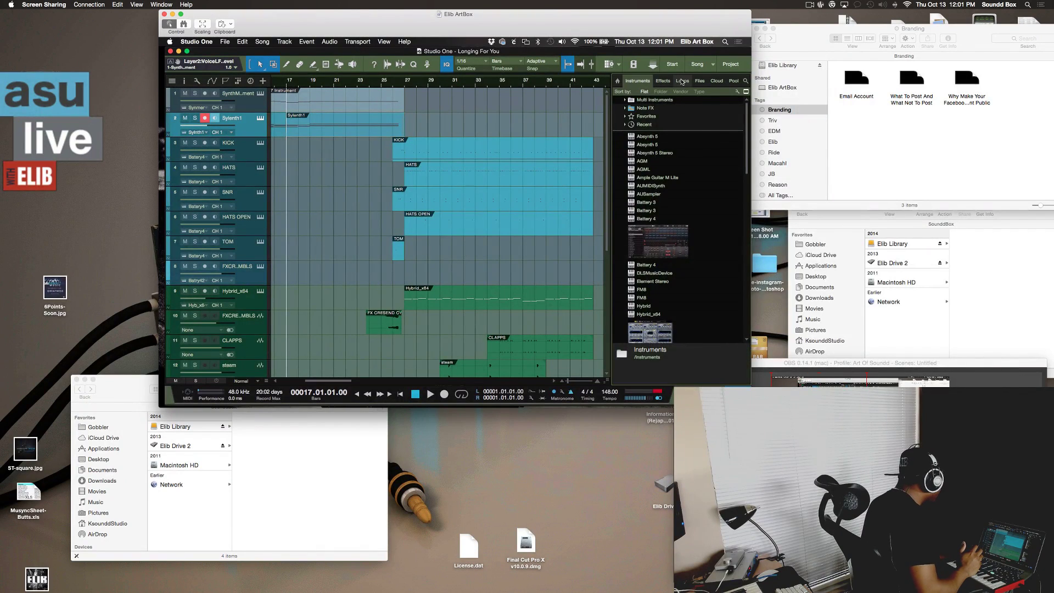
pyautogui.click(683, 82)
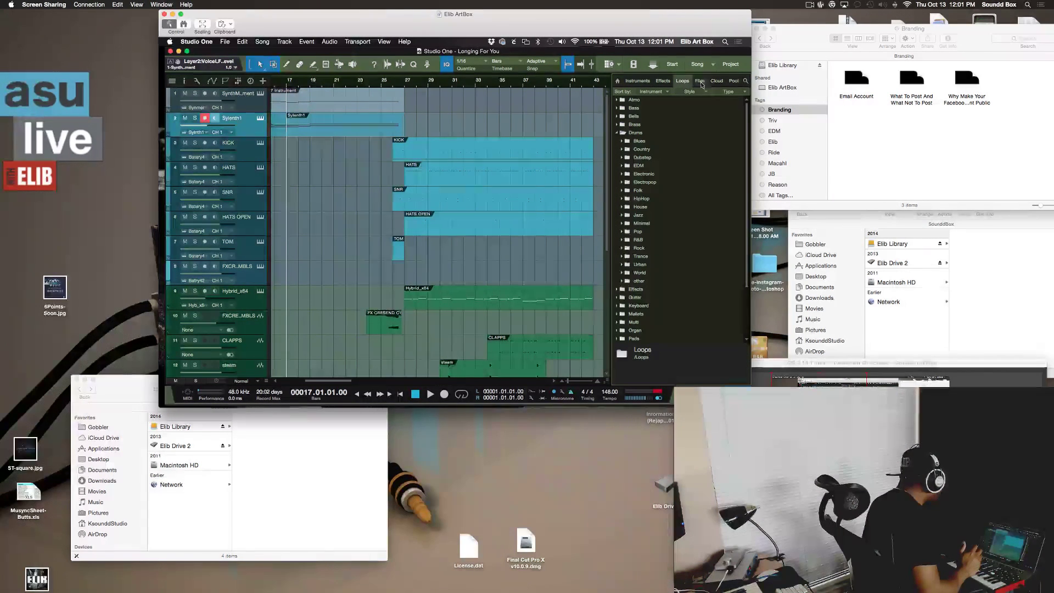
pyautogui.click(745, 81)
pyautogui.write('riser')
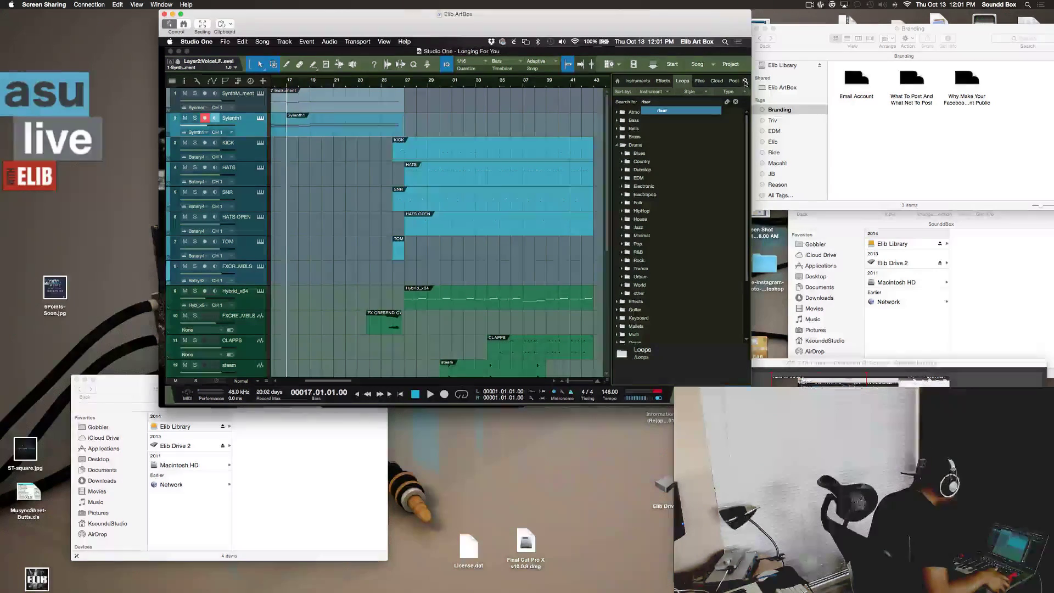
pyautogui.press('Return')
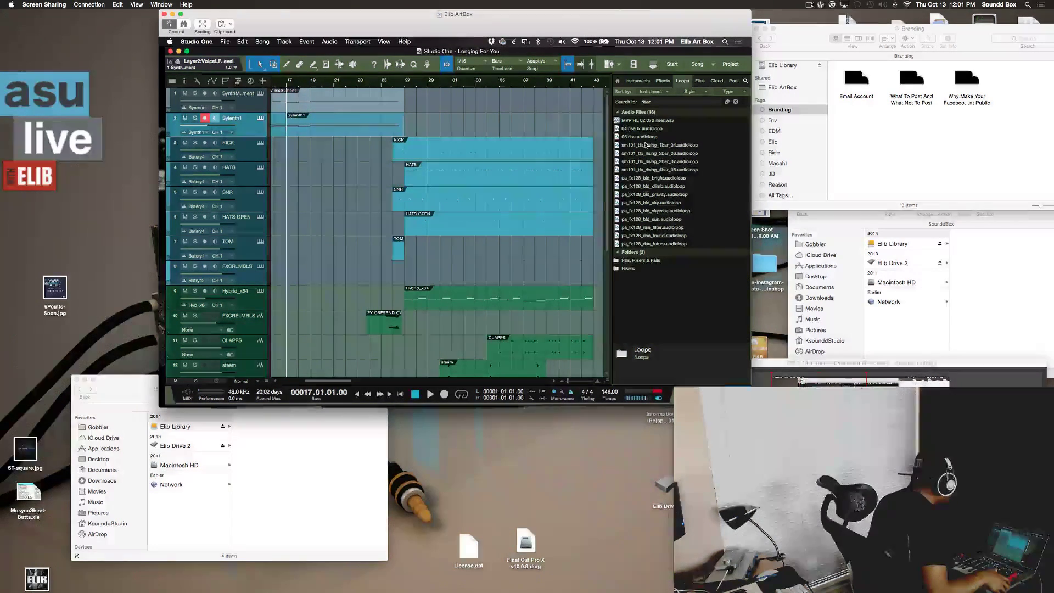
pyautogui.click(662, 146)
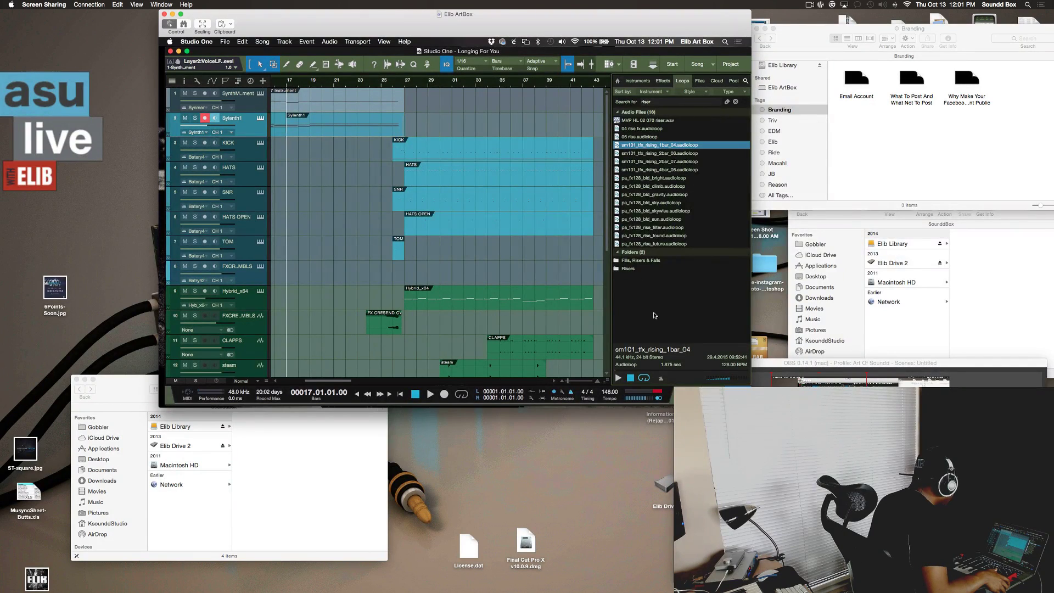
pyautogui.click(618, 377)
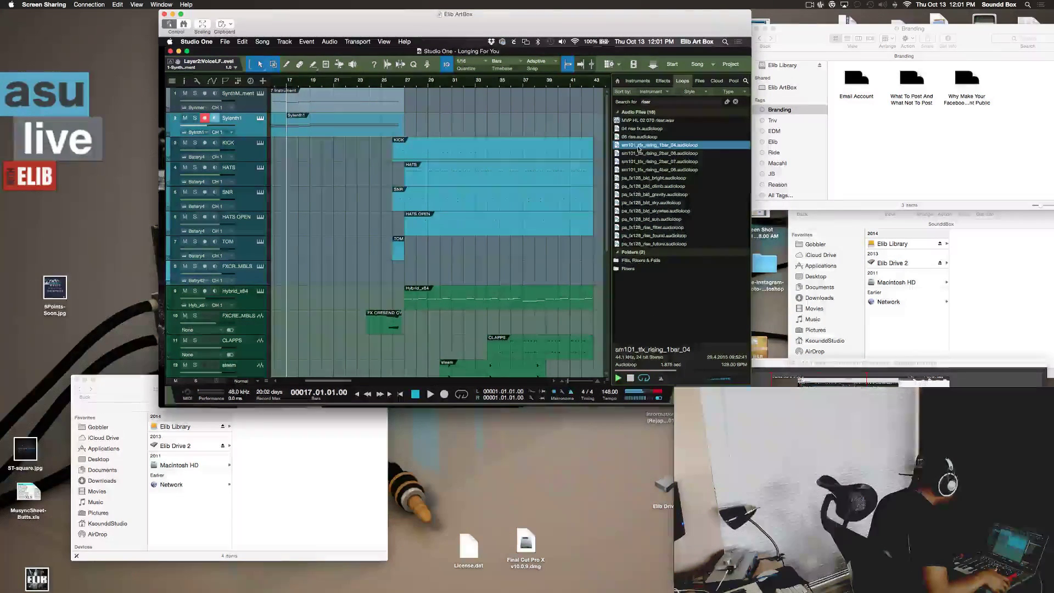
# - Preview the two sm101_tfx_rising 2-bar loops and the pa_fx128 loops from bld_climb down to rise_future
pyautogui.click(647, 154)
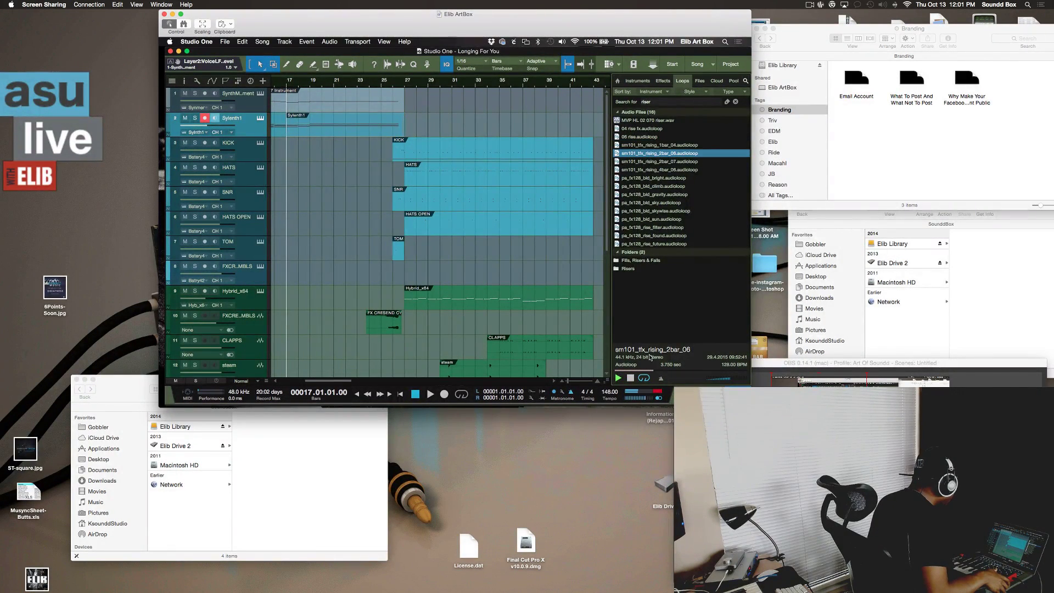
pyautogui.click(656, 162)
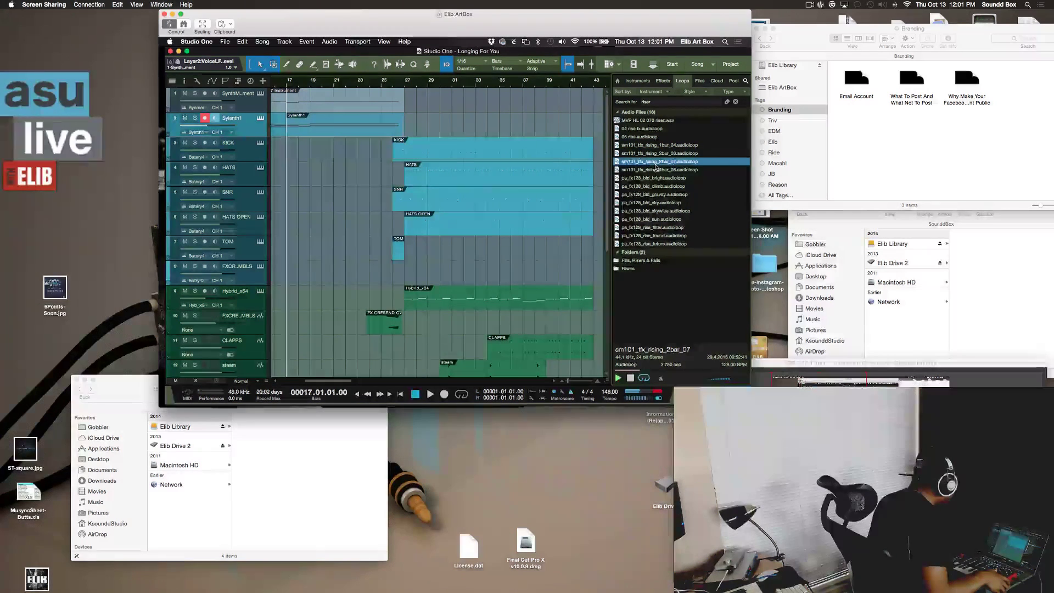
pyautogui.click(657, 187)
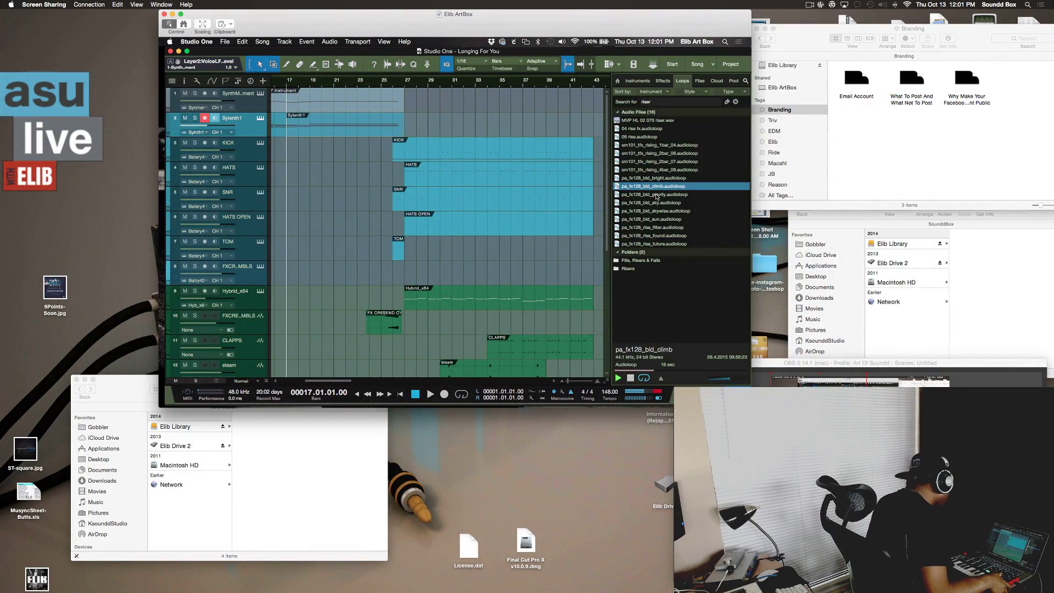
pyautogui.click(657, 195)
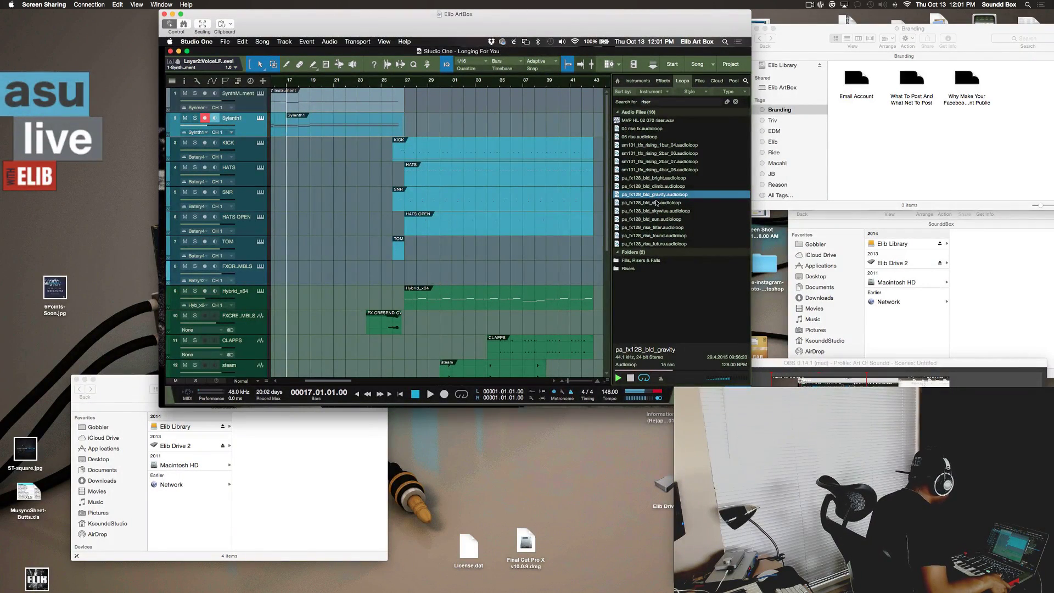
pyautogui.click(657, 203)
pyautogui.click(656, 211)
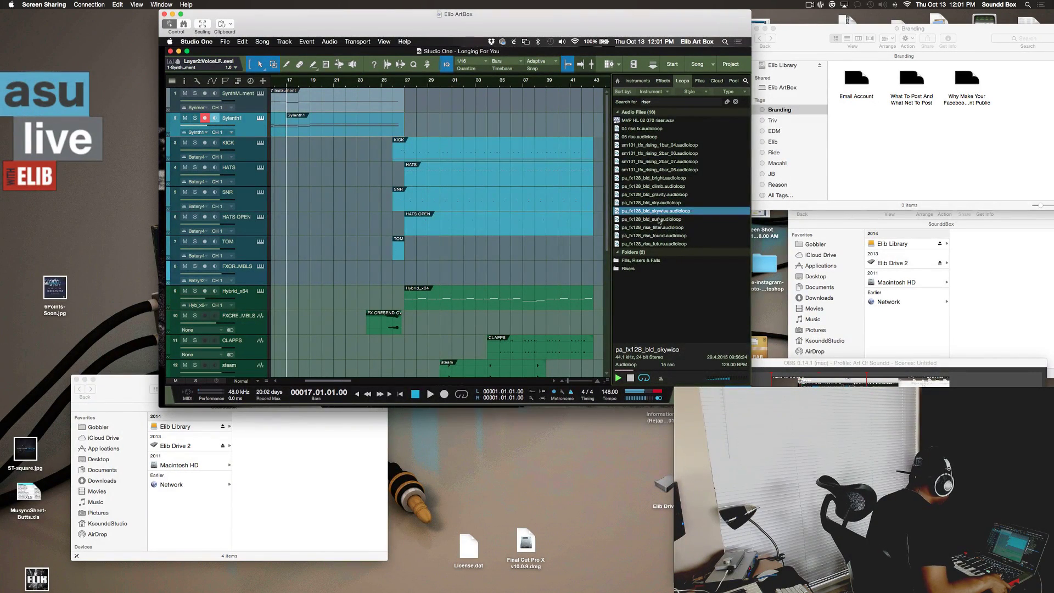
pyautogui.click(659, 220)
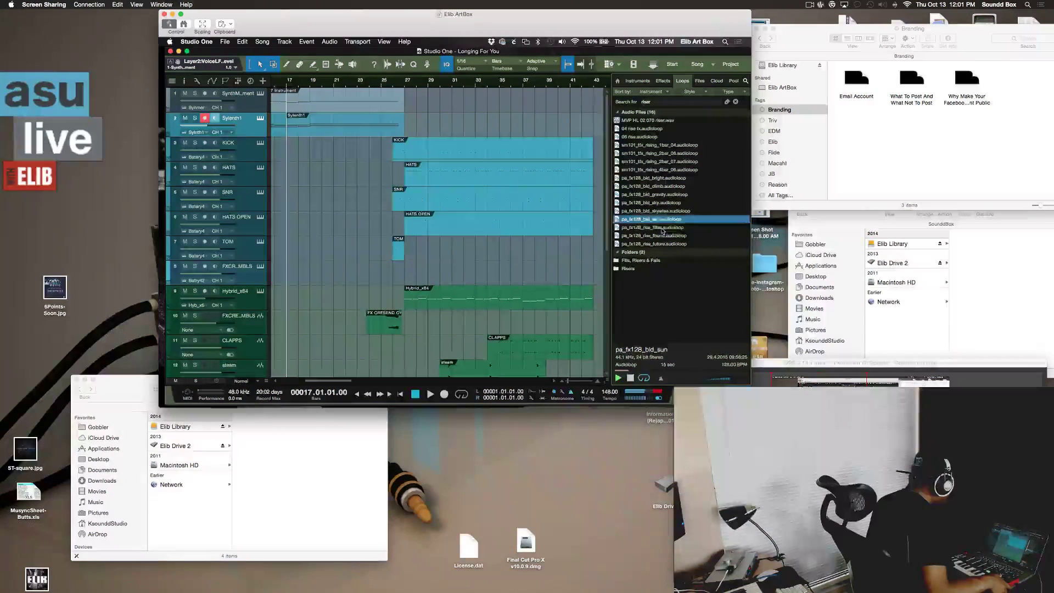
pyautogui.click(663, 229)
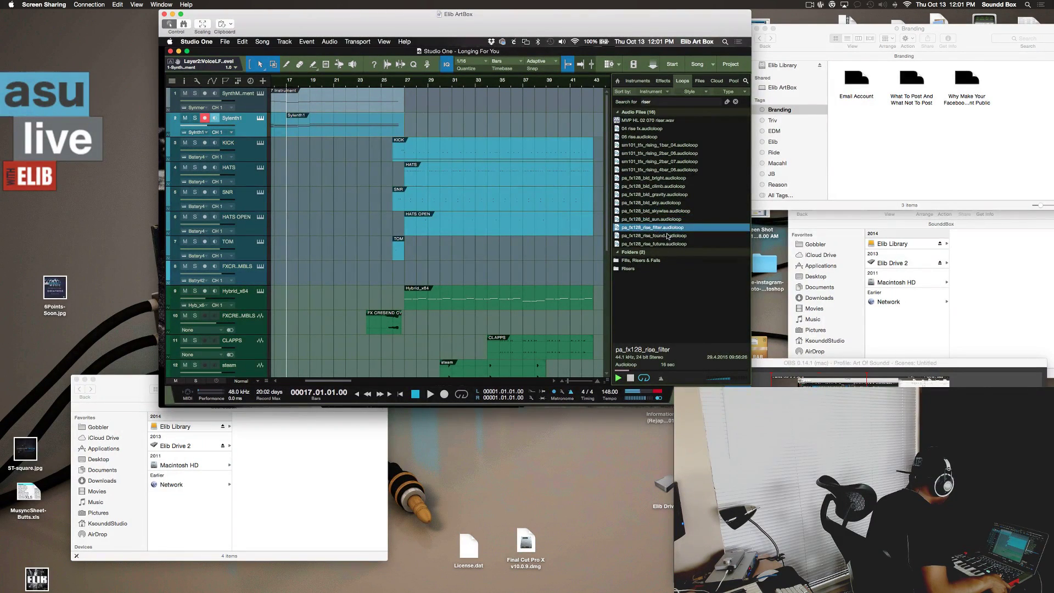
pyautogui.click(666, 236)
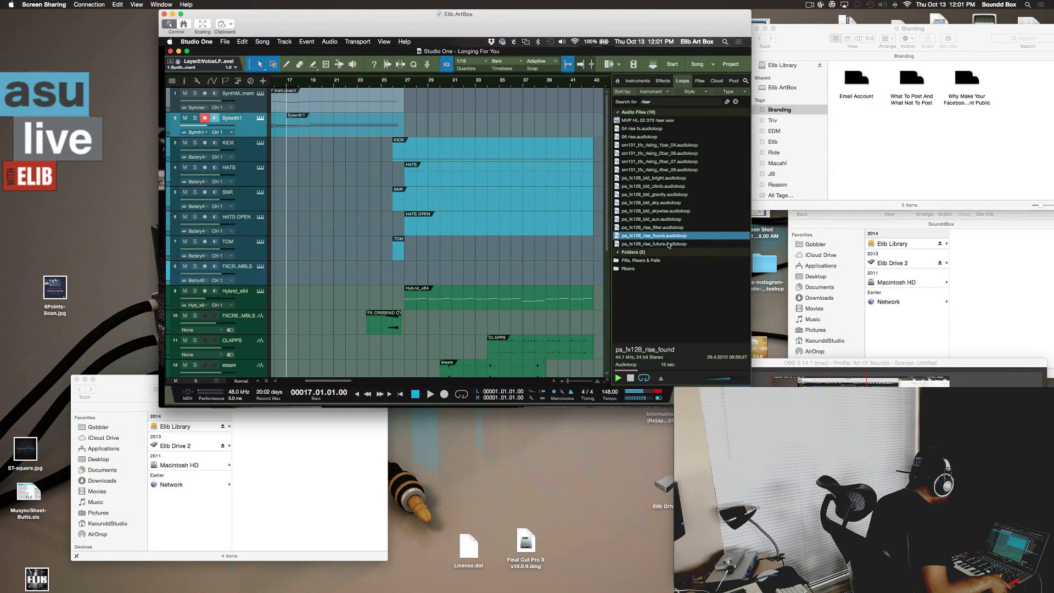
pyautogui.click(669, 244)
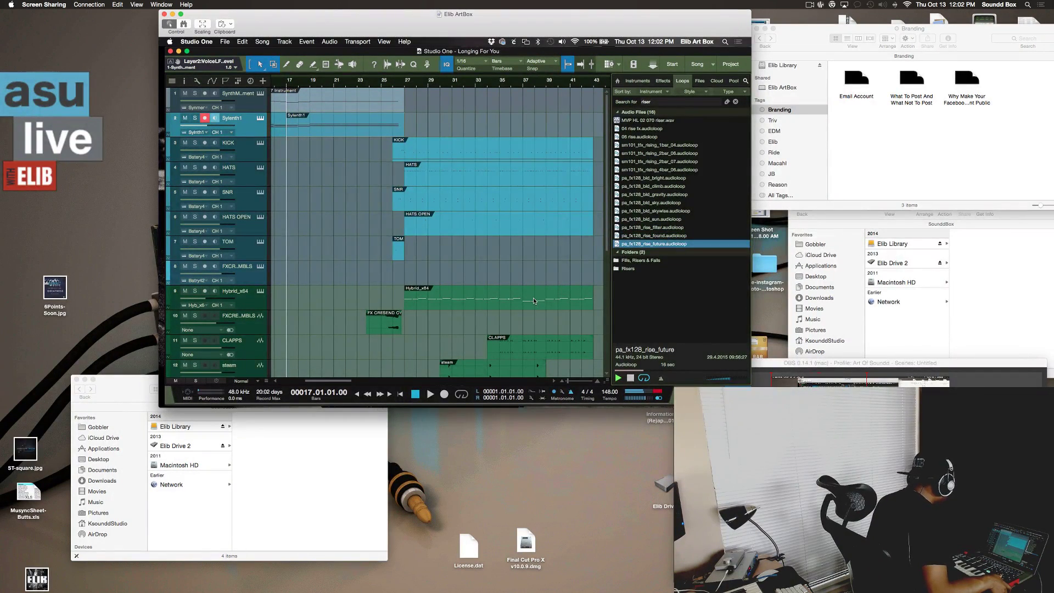
# - Preview the 06 rise, 04 rise fx and MVP HL 02 070 riser sounds from the search results
pyautogui.scroll(-5, 534, 301)
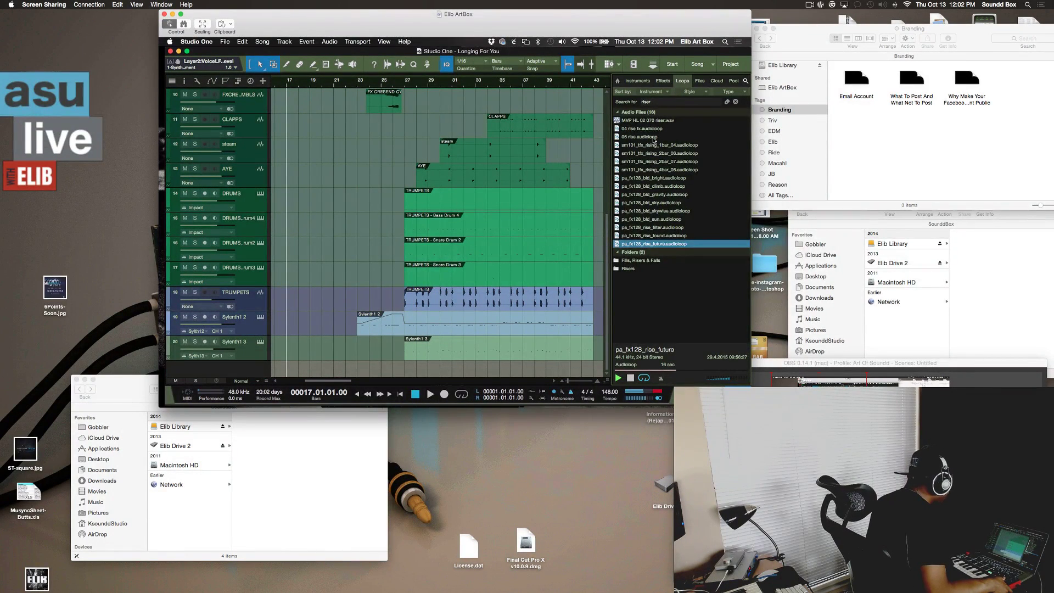
pyautogui.click(653, 137)
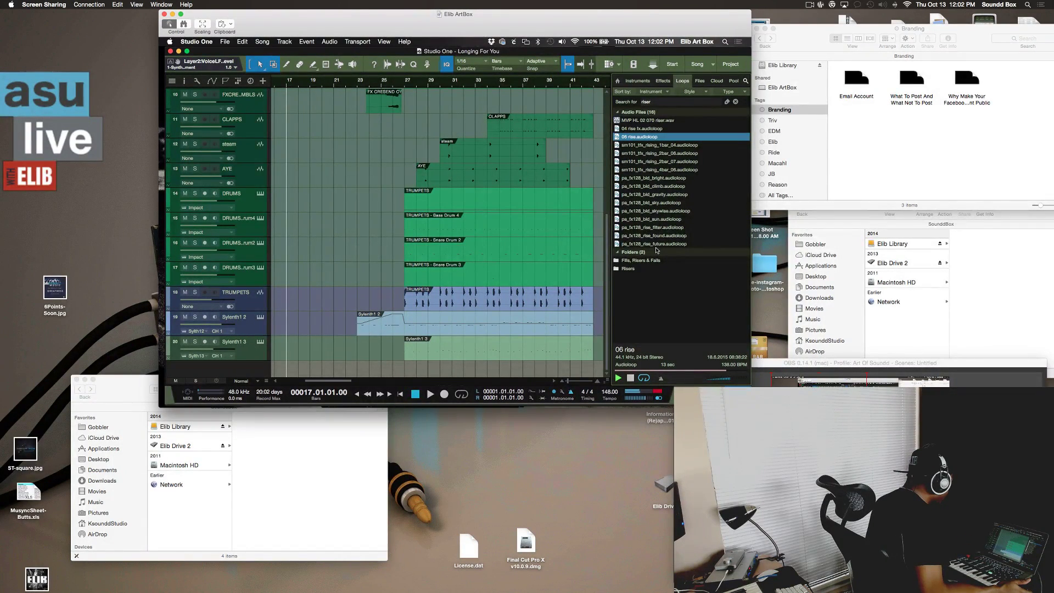
pyautogui.click(666, 130)
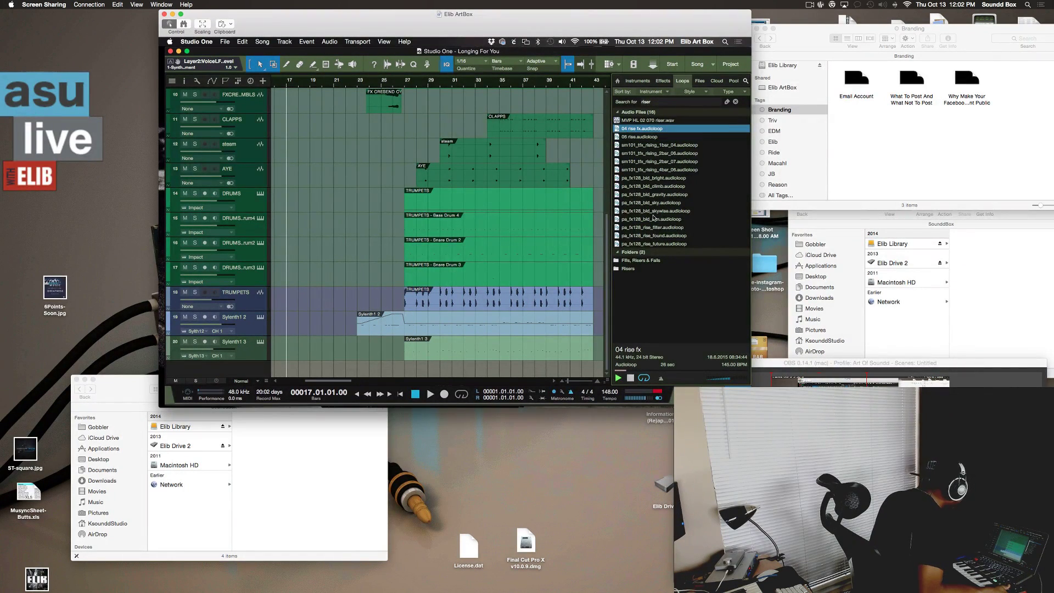
pyautogui.press('Up')
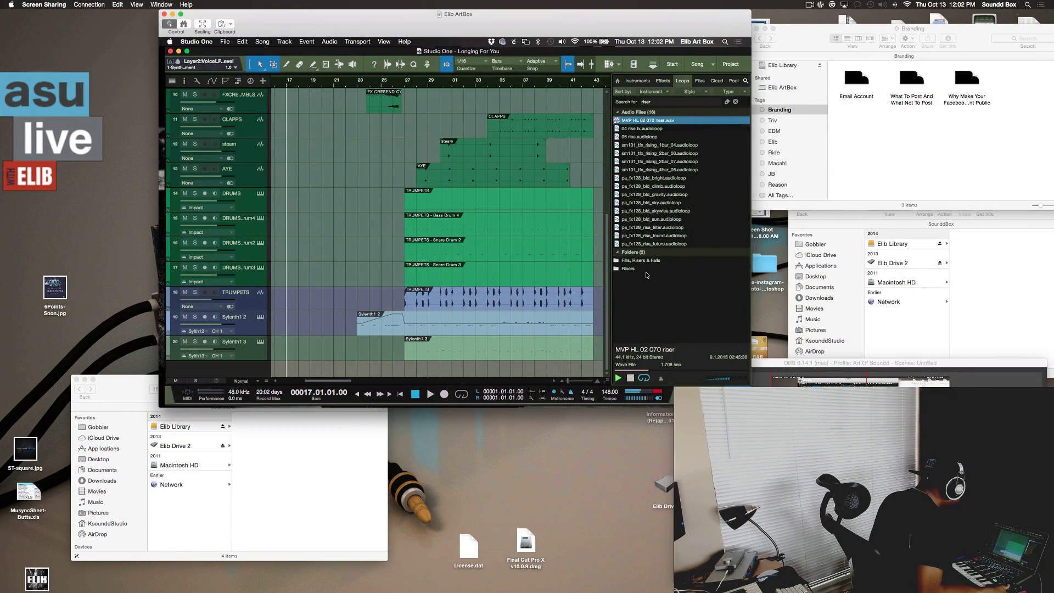
# - Place the pa_fx128_rise_future loop at about bar 18 on a new track below Sylenth1 3 and play the build-up from bar 17
pyautogui.click(653, 244)
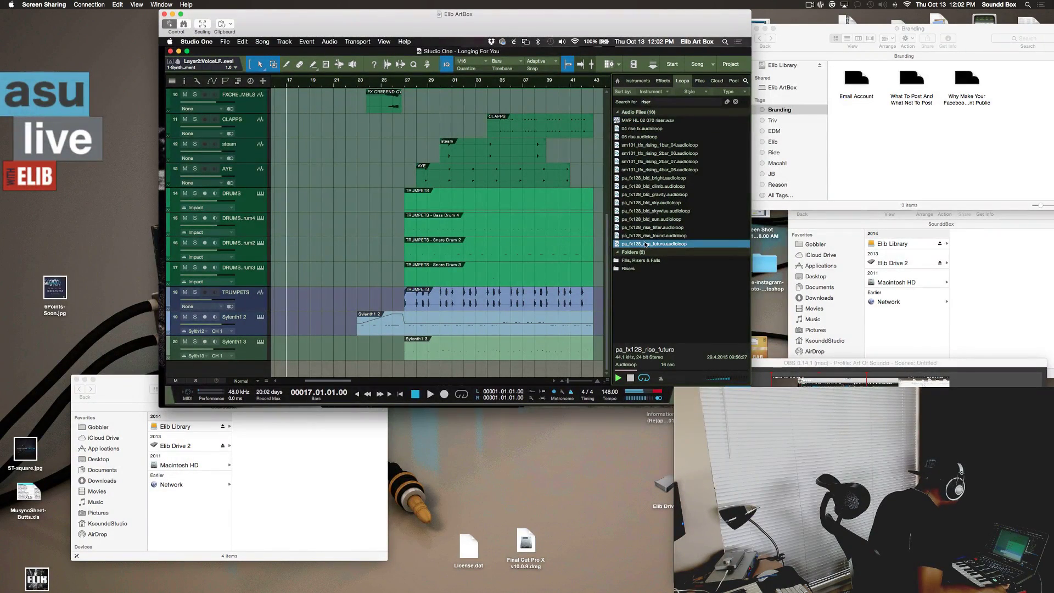
pyautogui.moveTo(467, 314); pyautogui.dragTo(316, 367)
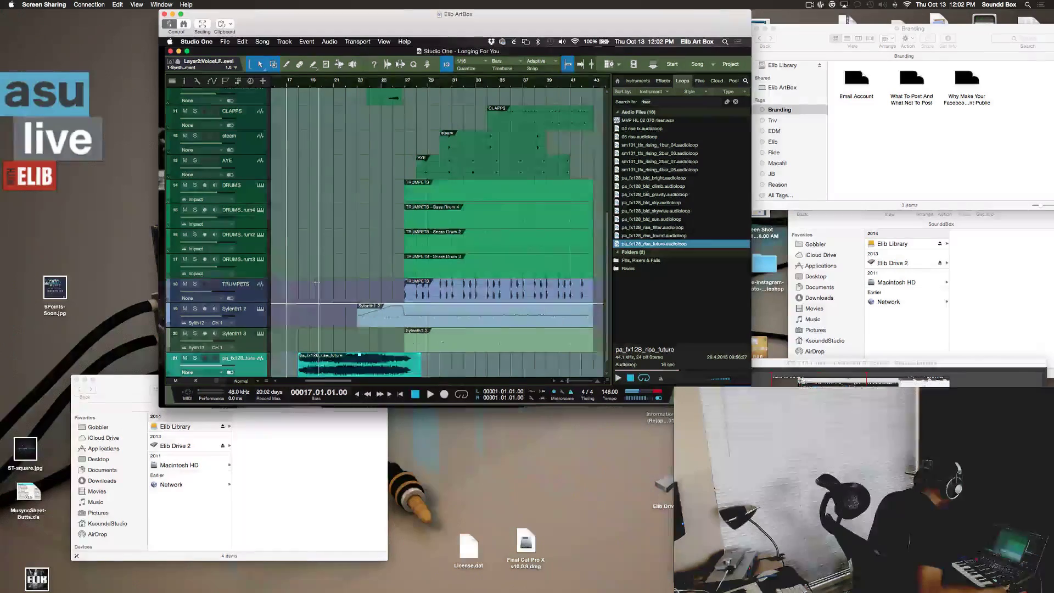
pyautogui.scroll(8, 315, 282)
pyautogui.scroll(1, 315, 282)
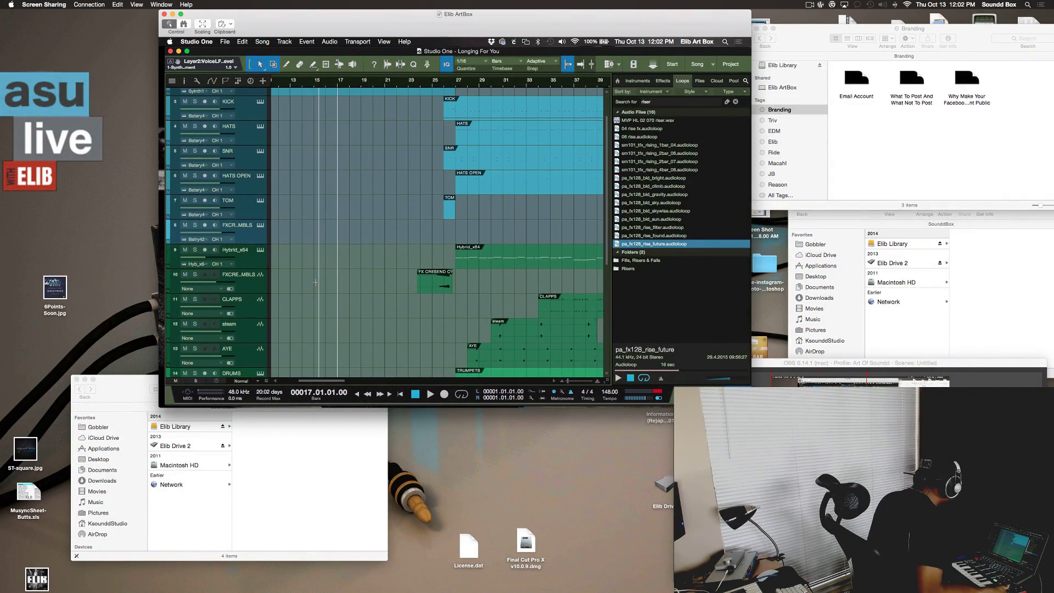
pyautogui.press('space')
pyautogui.scroll(3, 315, 282)
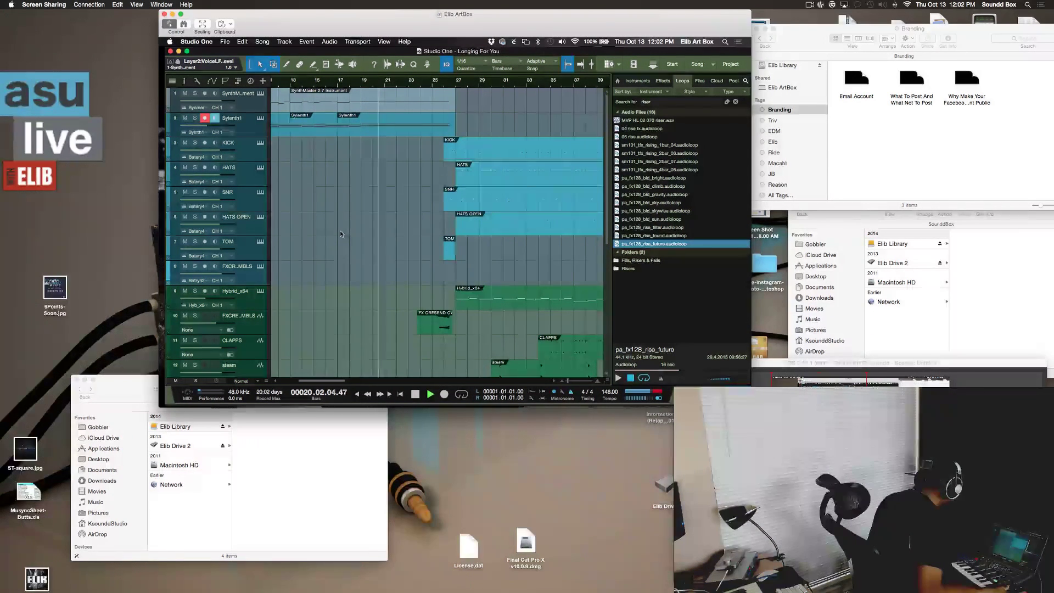
pyautogui.press('space')
# - Move the riser clip to start at bar 21, play from there, and lower its track volume to -10.4 dB
pyautogui.scroll(-10, 376, 267)
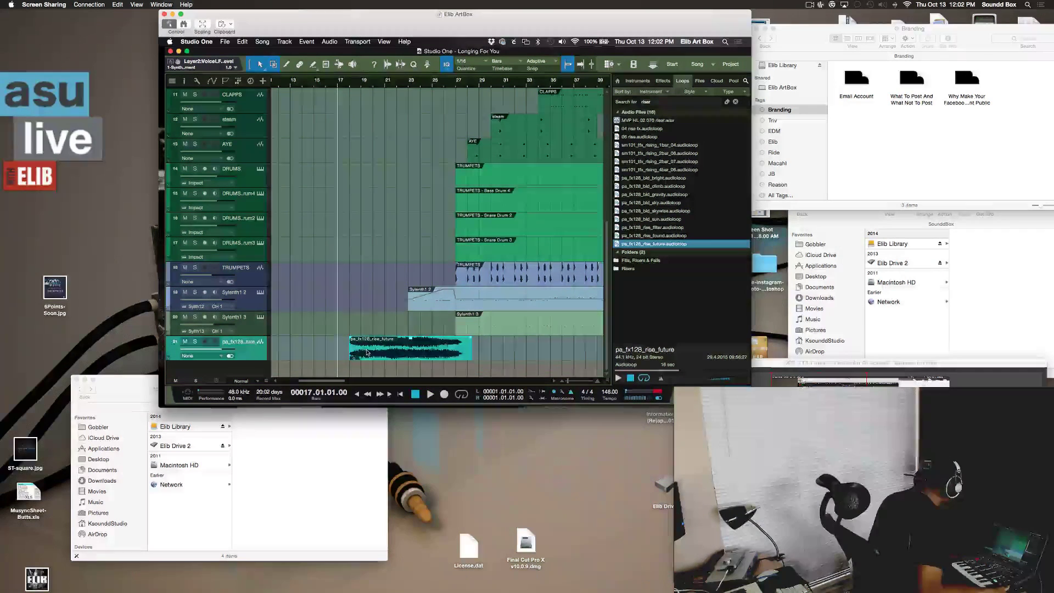
pyautogui.moveTo(387, 336); pyautogui.dragTo(400, 341)
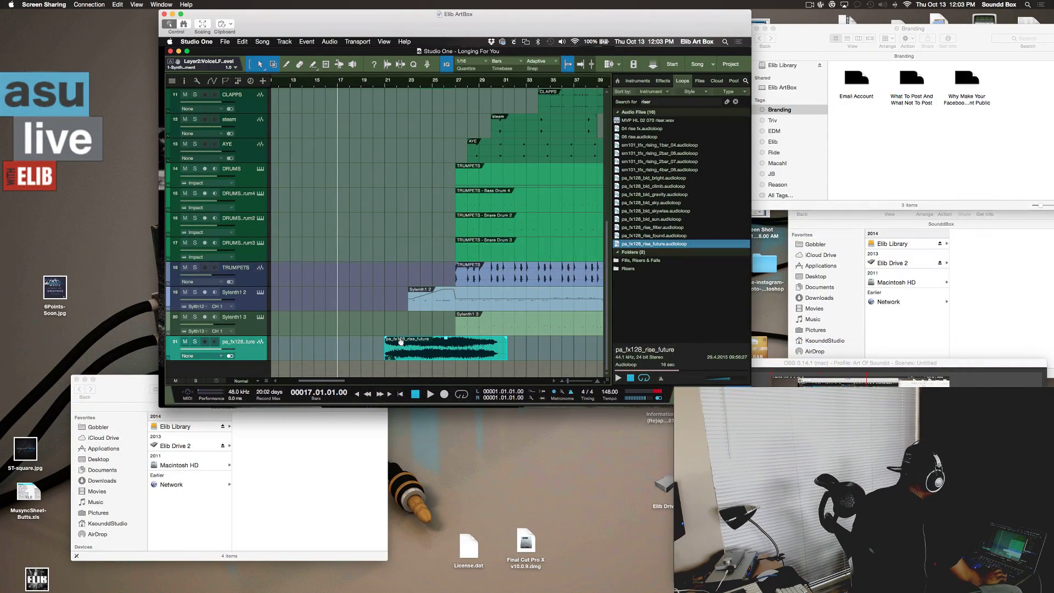
pyautogui.press('space')
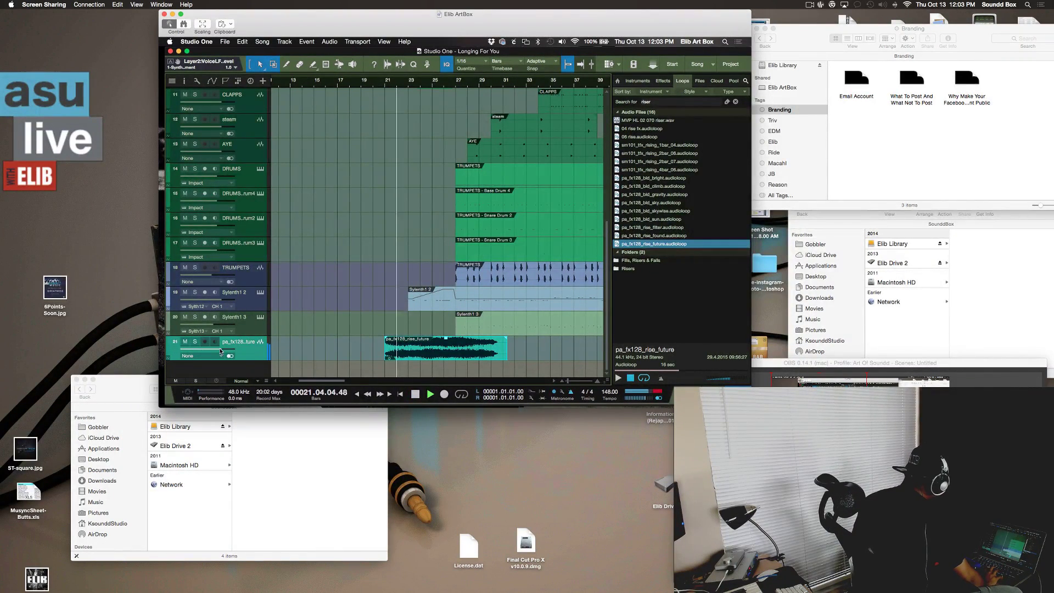
pyautogui.moveTo(211, 351)
pyautogui.moveTo(210, 351); pyautogui.dragTo(208, 352)
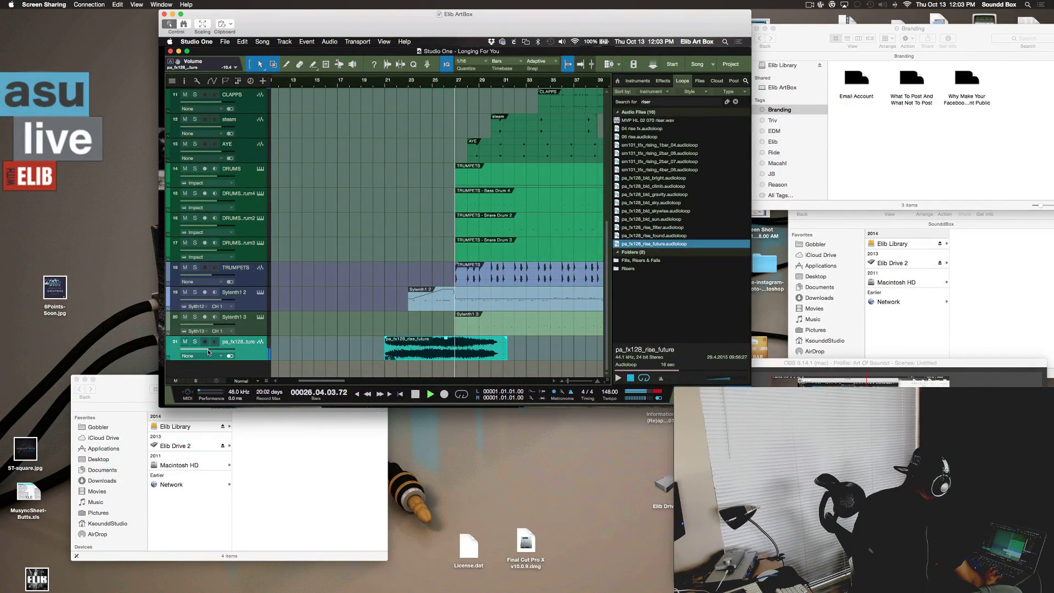
pyautogui.press('space')
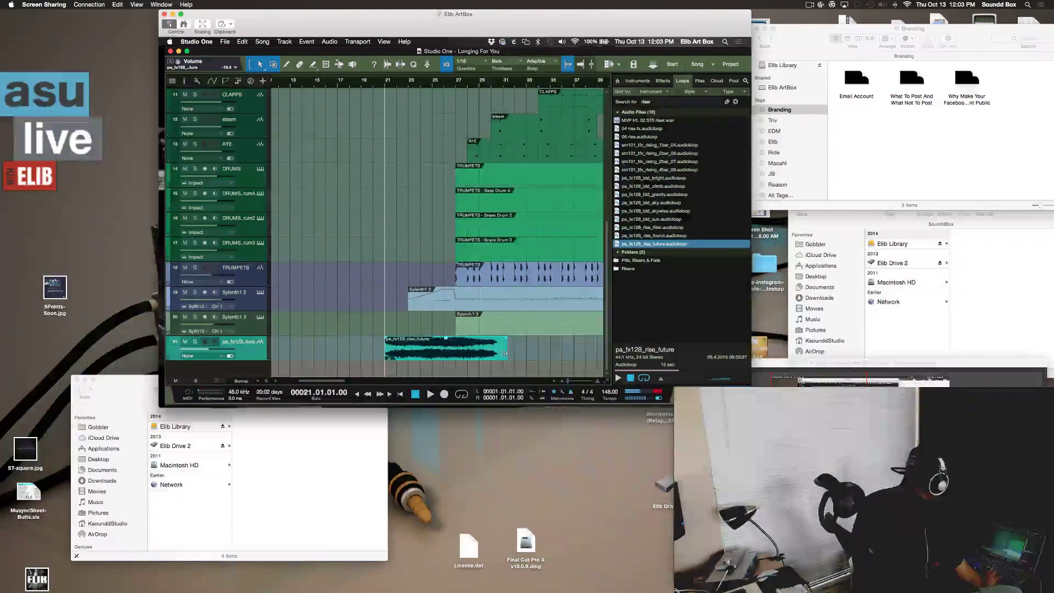
# - Try trimming the riser clip's end to the drop at bar 27 and play briefly from bar 21
pyautogui.moveTo(504, 354); pyautogui.dragTo(455, 355)
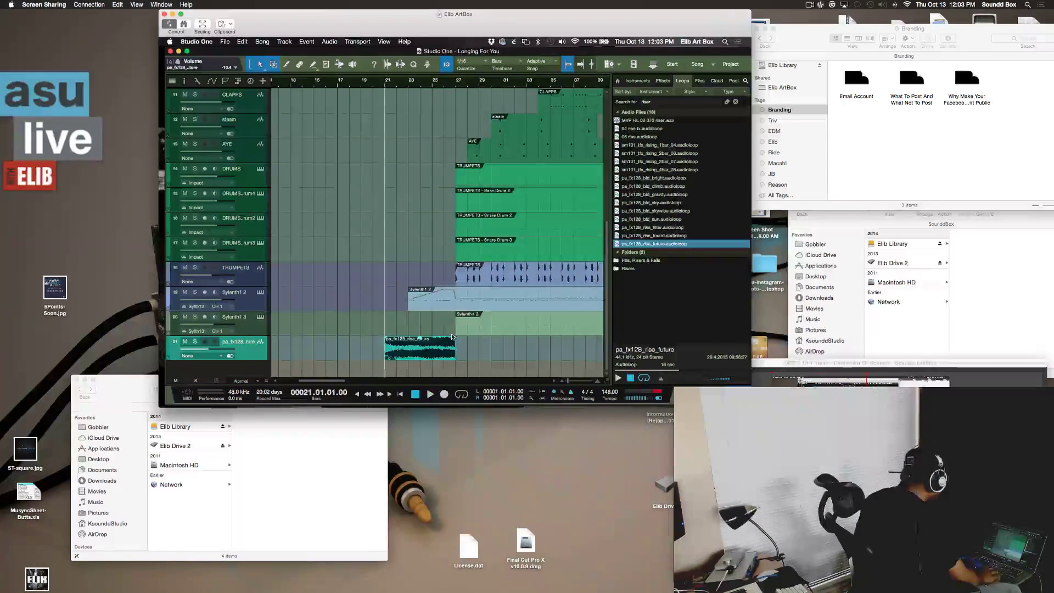
pyautogui.press('space')
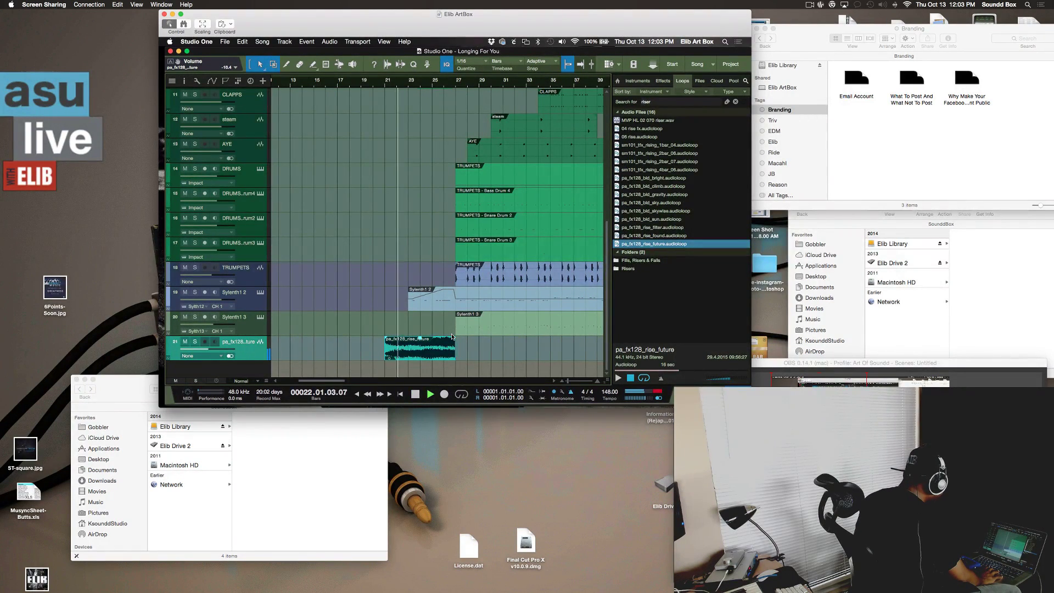
pyautogui.press('space')
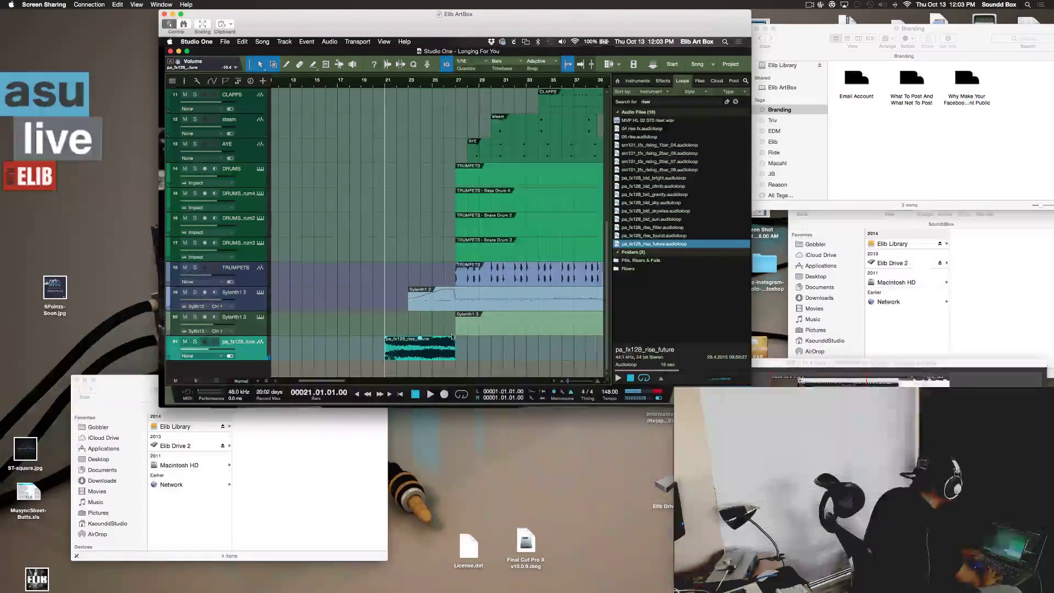
# - Try shortening the riser clip to end at bar 26 and play briefly from bar 21
pyautogui.press('e')
pyautogui.press('e')
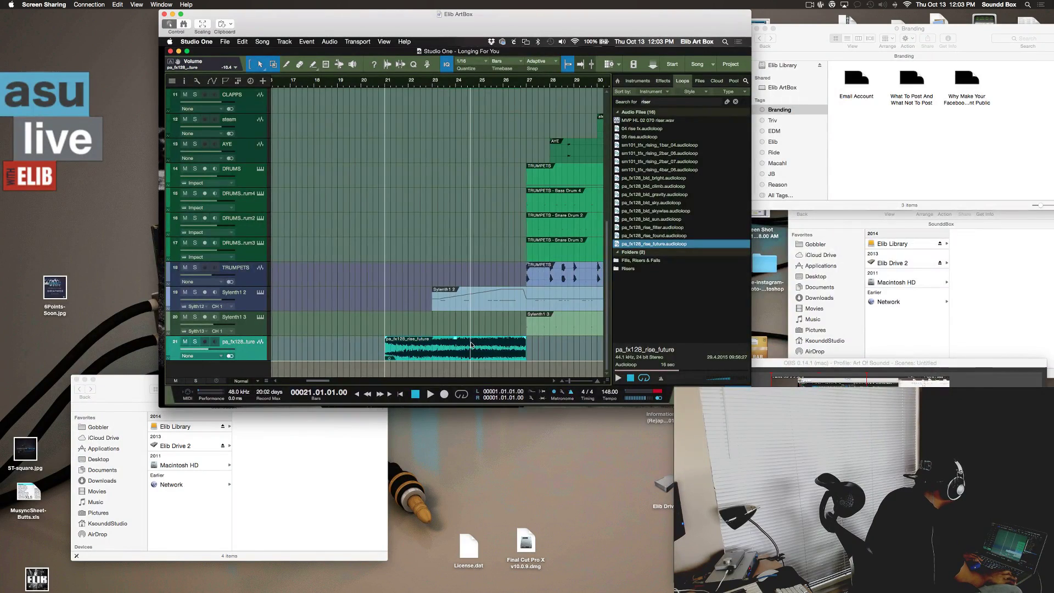
pyautogui.hotkey('shift', 'e')
pyautogui.scroll(-1, 552, 362)
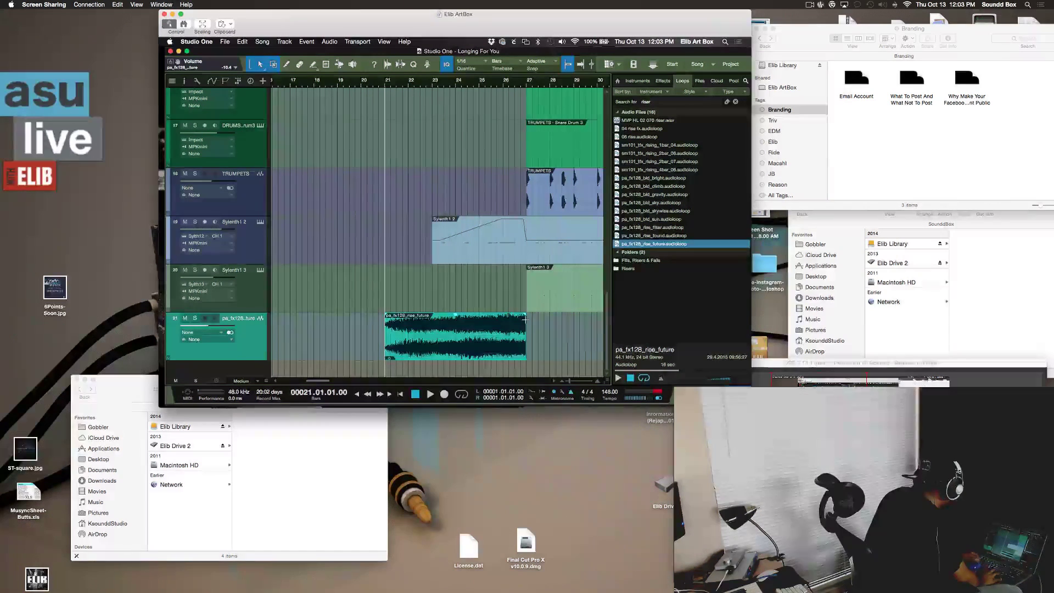
pyautogui.moveTo(526, 319); pyautogui.dragTo(501, 323)
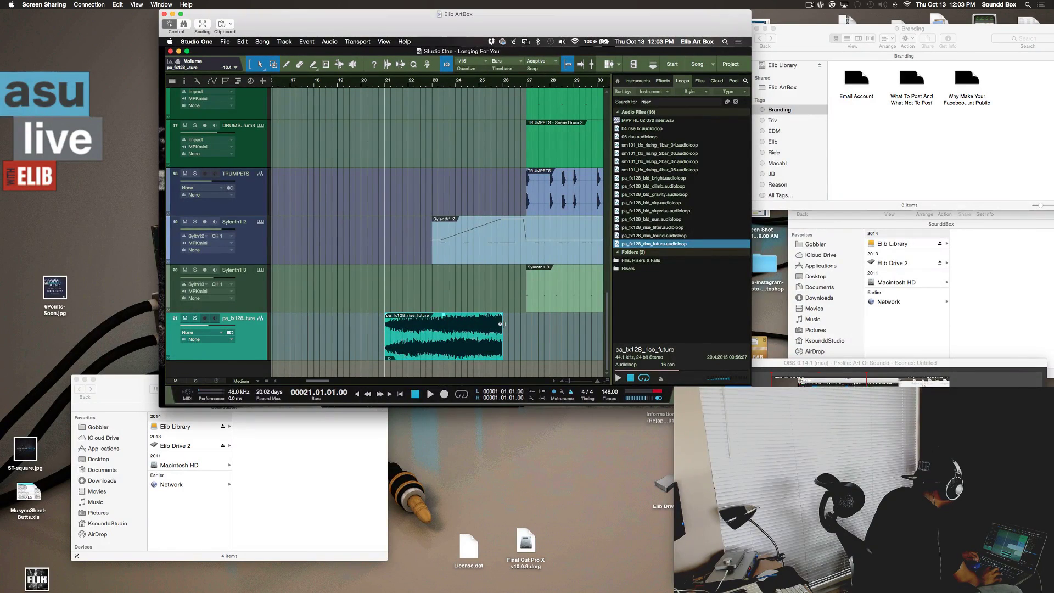
pyautogui.press('space')
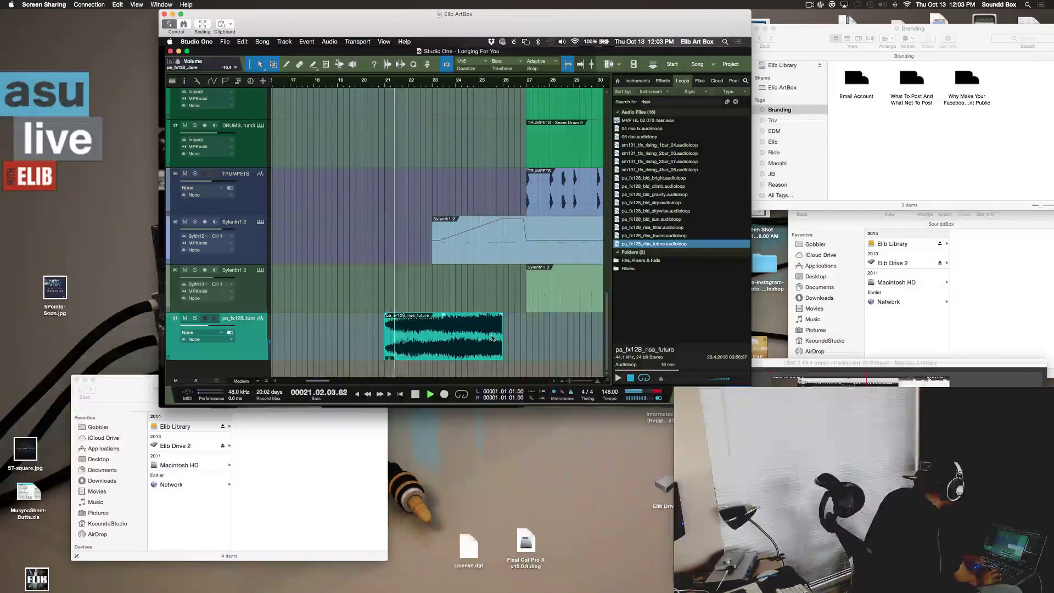
pyautogui.press('space')
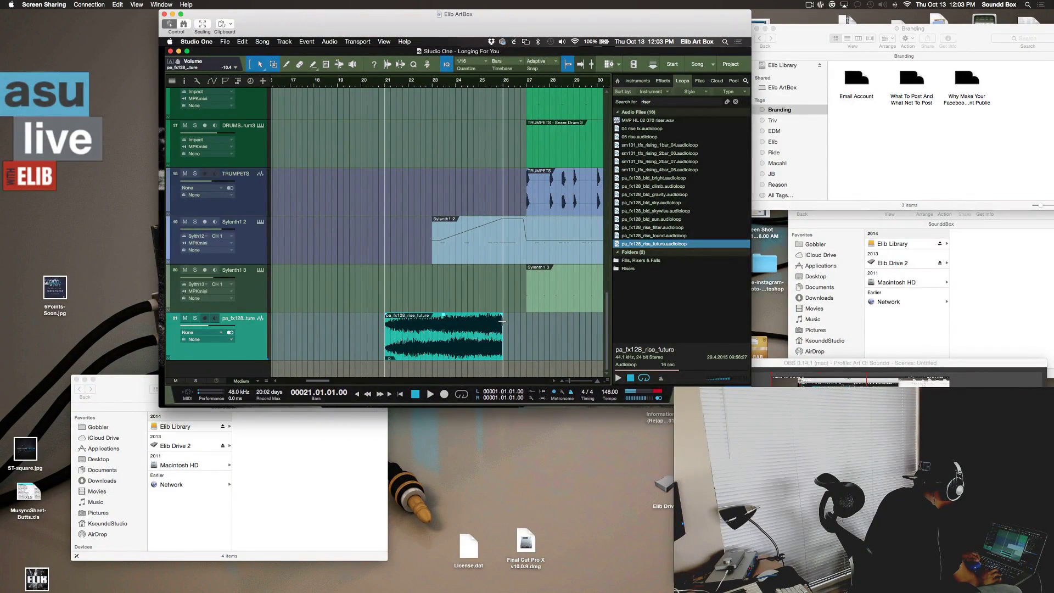
# - Try extending the riser clip's end to midway through bar 26, play from bar 21, and extend it up to bar 27
pyautogui.moveTo(503, 321); pyautogui.dragTo(510, 322)
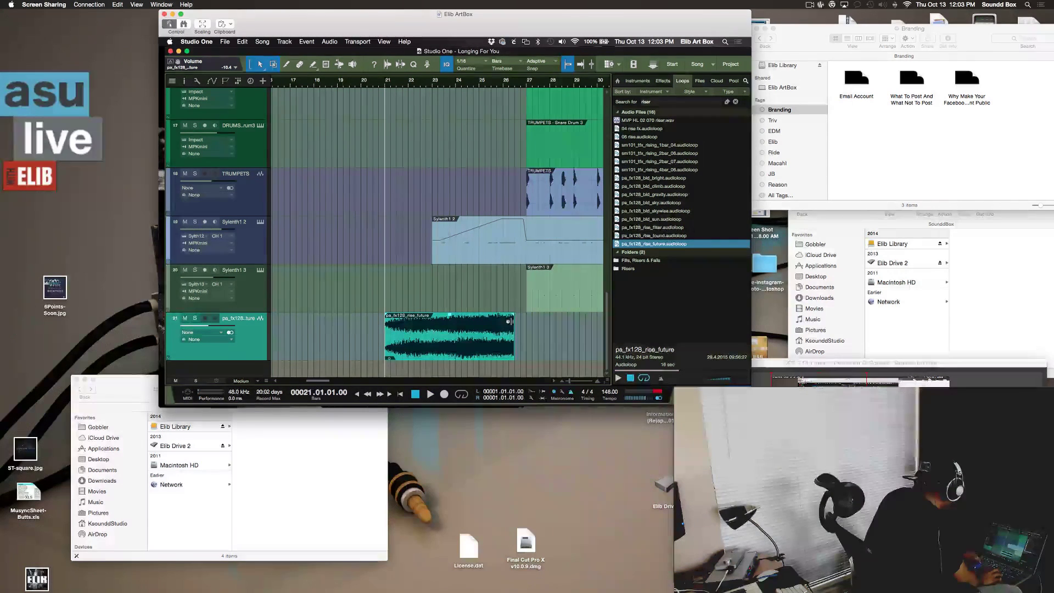
pyautogui.press('space')
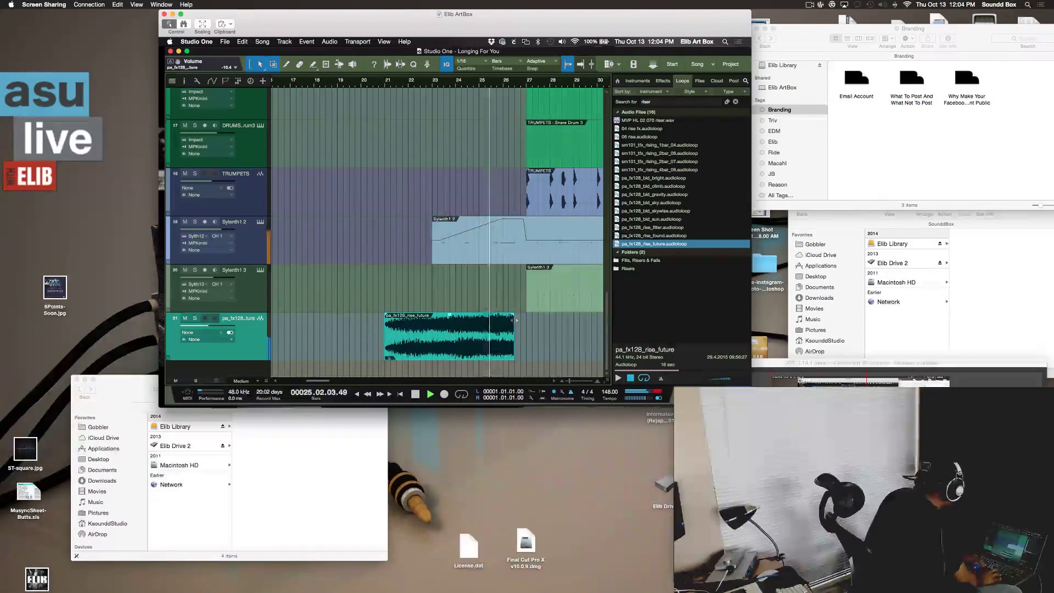
pyautogui.moveTo(516, 319); pyautogui.dragTo(529, 320)
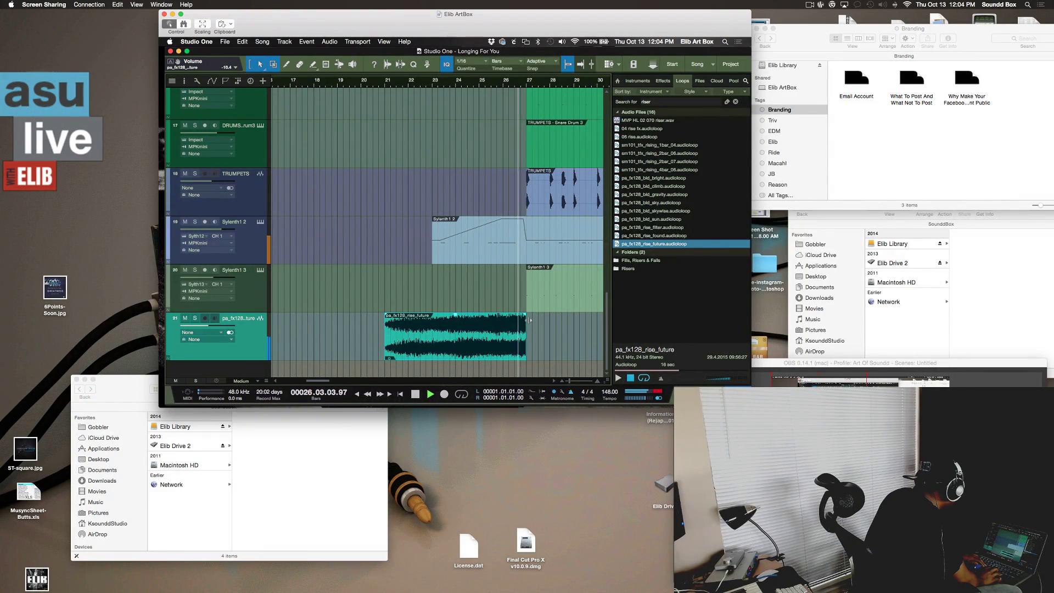
pyautogui.press('space')
# - Play the build-up from bar 21 and trim the riser clip's end to about midway through bar 26
pyautogui.press('space')
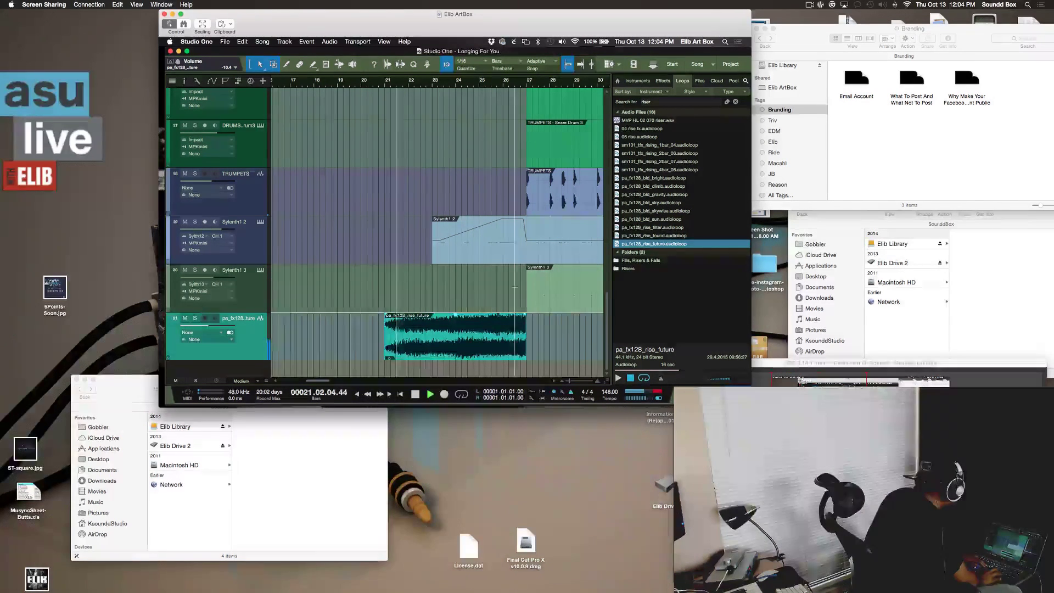
pyautogui.moveTo(525, 323); pyautogui.dragTo(514, 321)
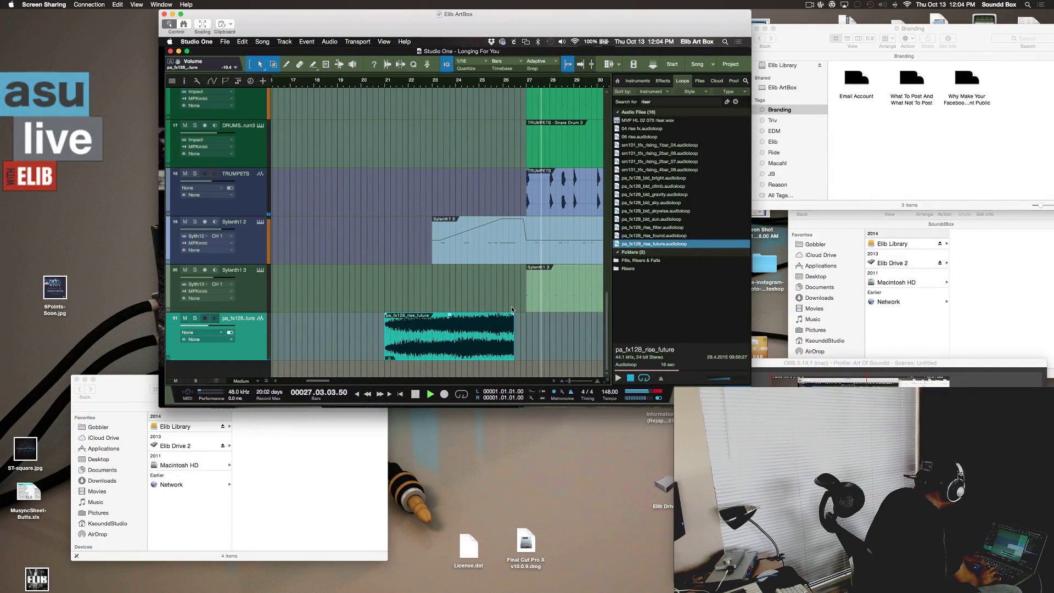
# - Play the build-up briefly from bar 21 and compare the riser clip with the synth and drum tracks
pyautogui.press('space')
pyautogui.scroll(10, 476, 272)
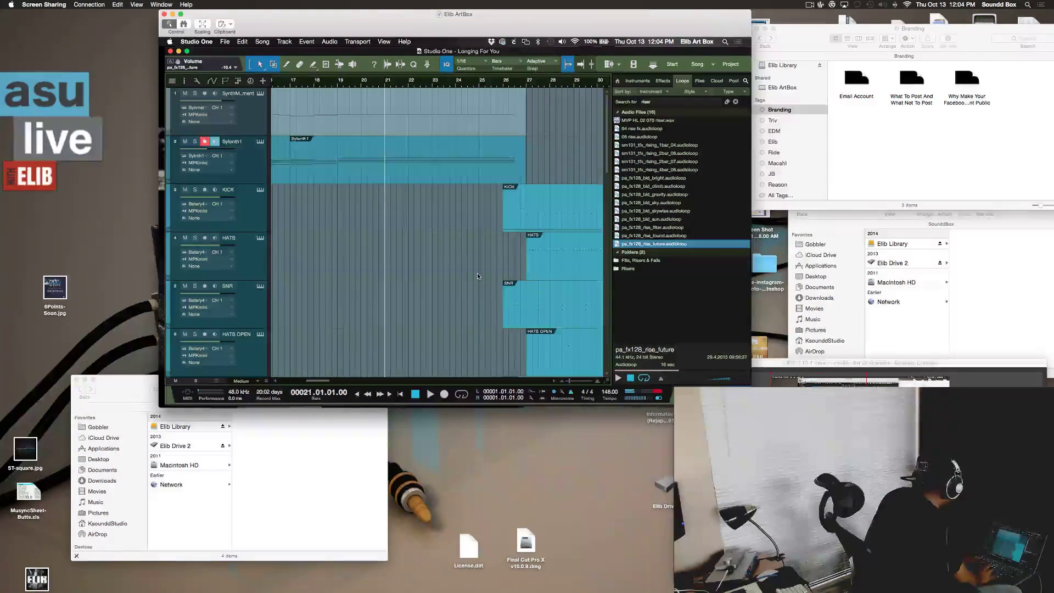
pyautogui.scroll(-10, 477, 272)
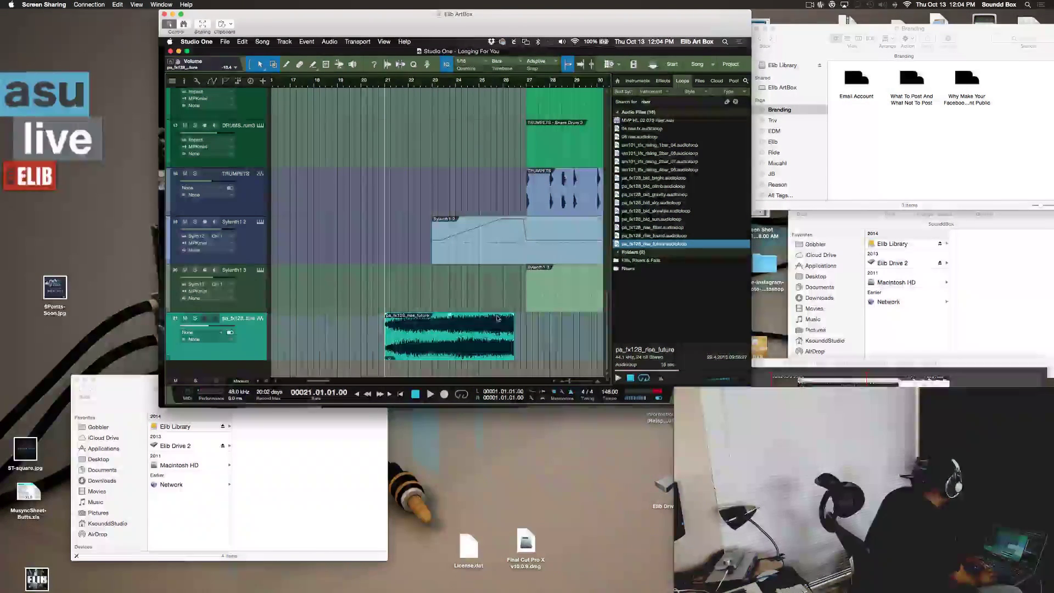
pyautogui.press('space')
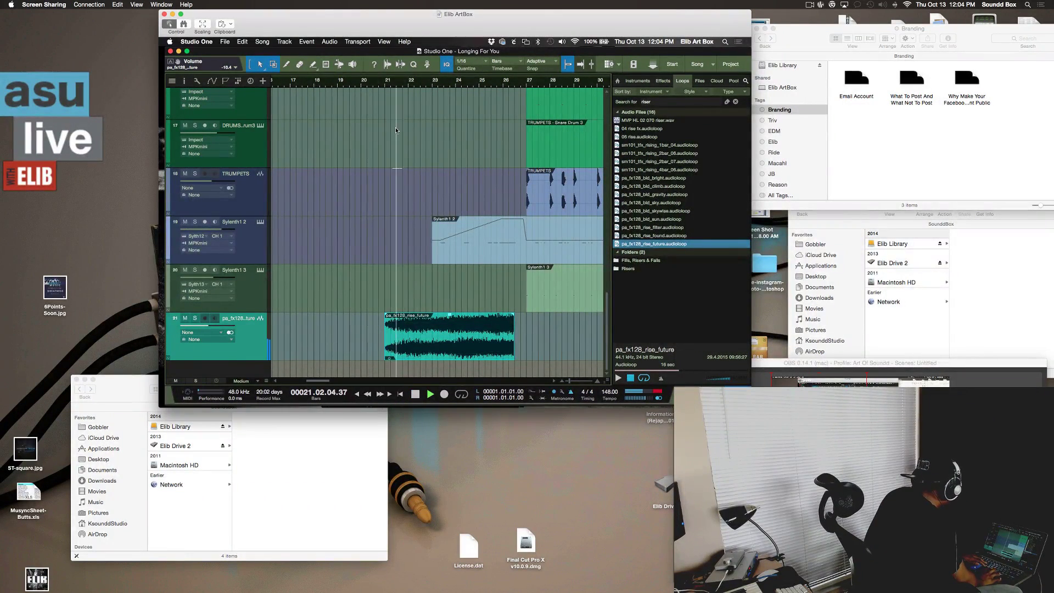
pyautogui.scroll(10, 371, 104)
pyautogui.press('space')
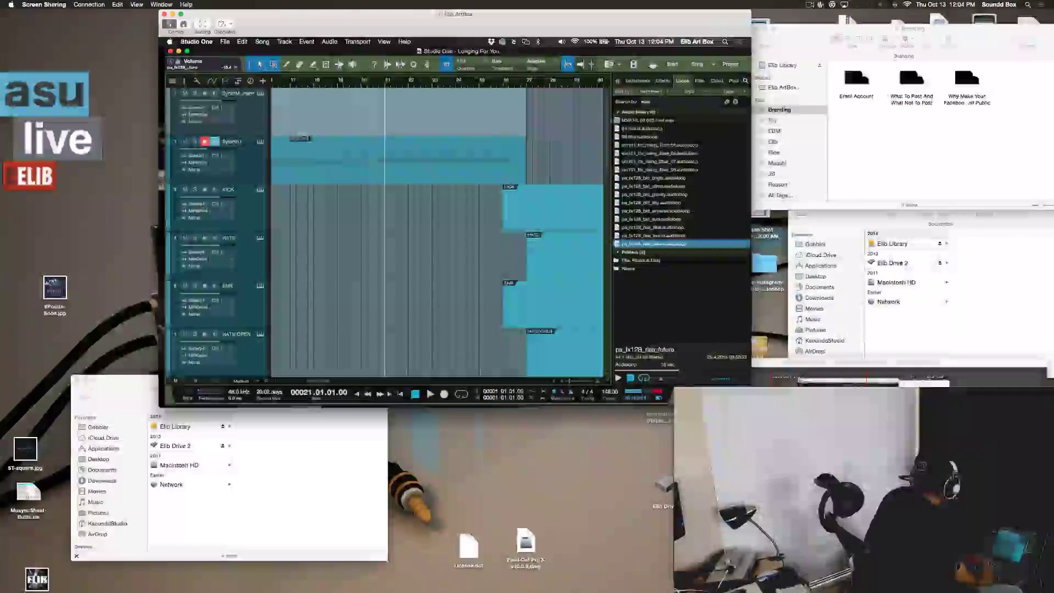
# - Select all the Sylenth1 clips from the song start up to the drop and merge them into one part
pyautogui.click(441, 166)
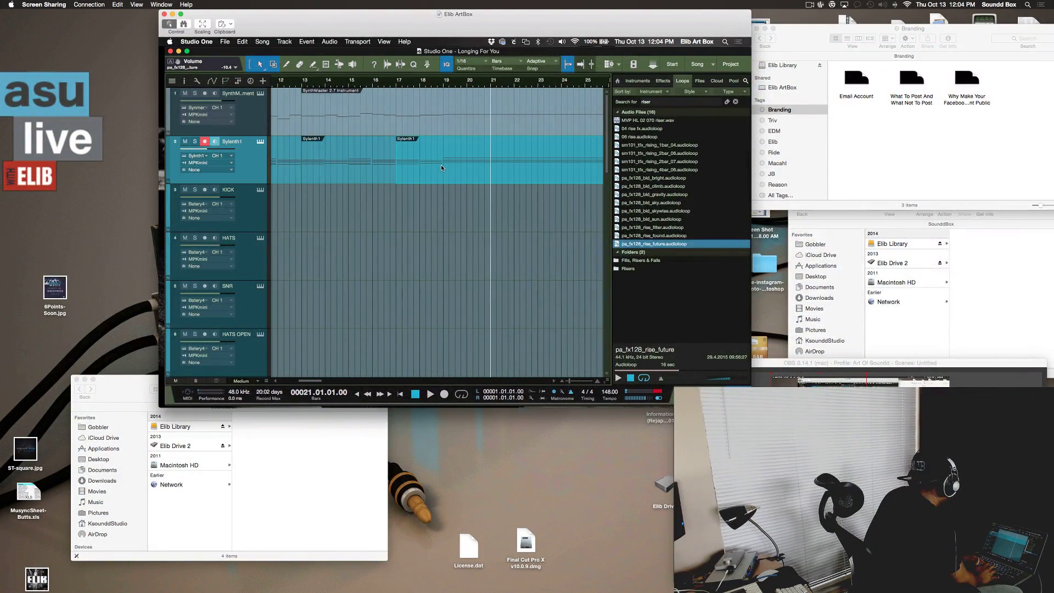
pyautogui.hscroll(3, 441, 168)
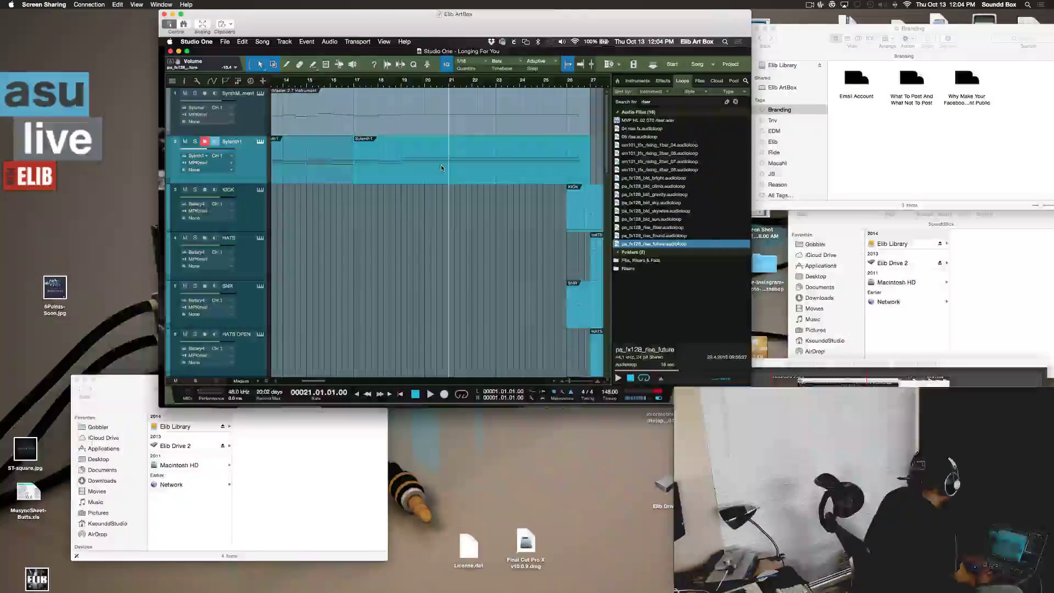
pyautogui.press('w')
pyautogui.press('w')
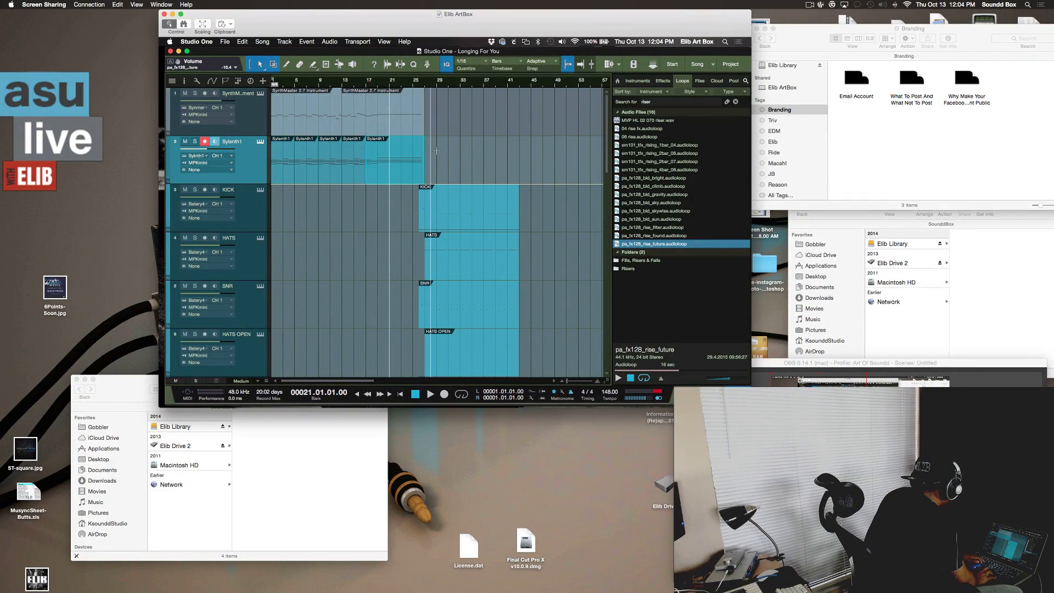
pyautogui.moveTo(442, 169); pyautogui.dragTo(265, 146)
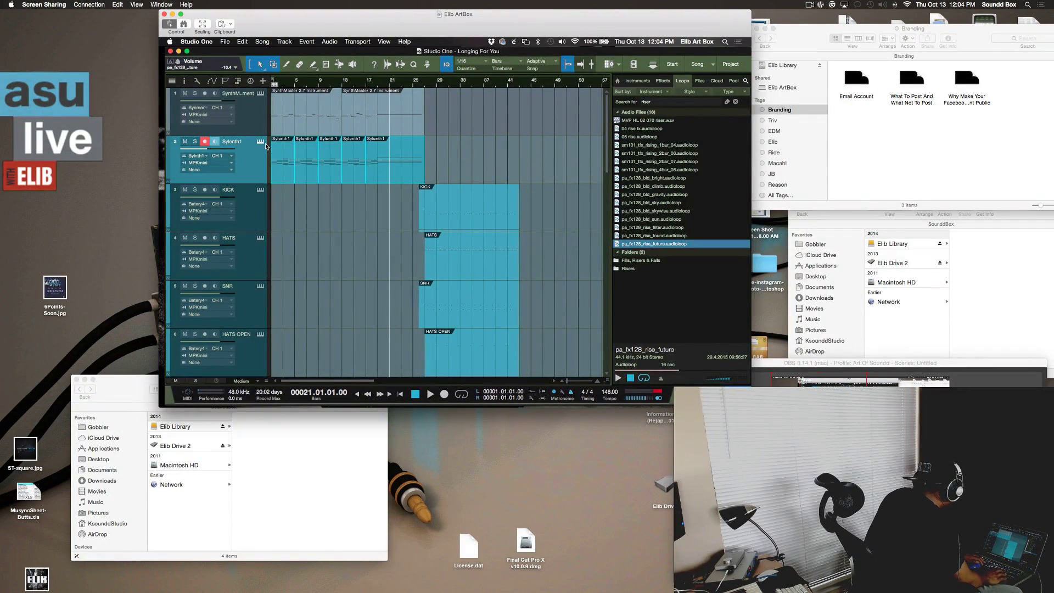
pyautogui.press('g')
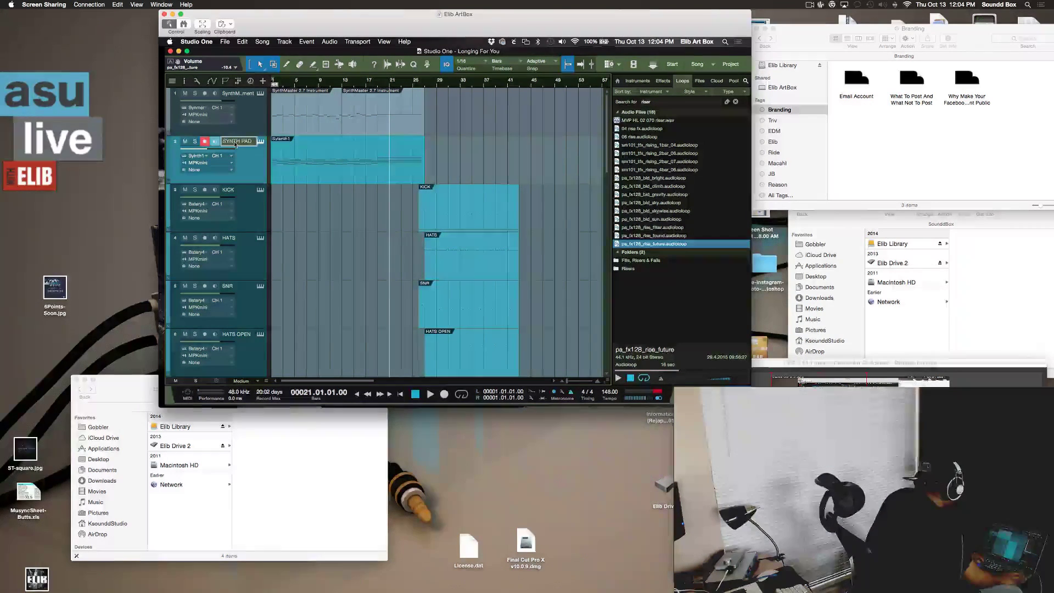
# - Rename the Sylenth1 track SYNTH PAD and bounce its merged part to a new audio track
pyautogui.press('Return')
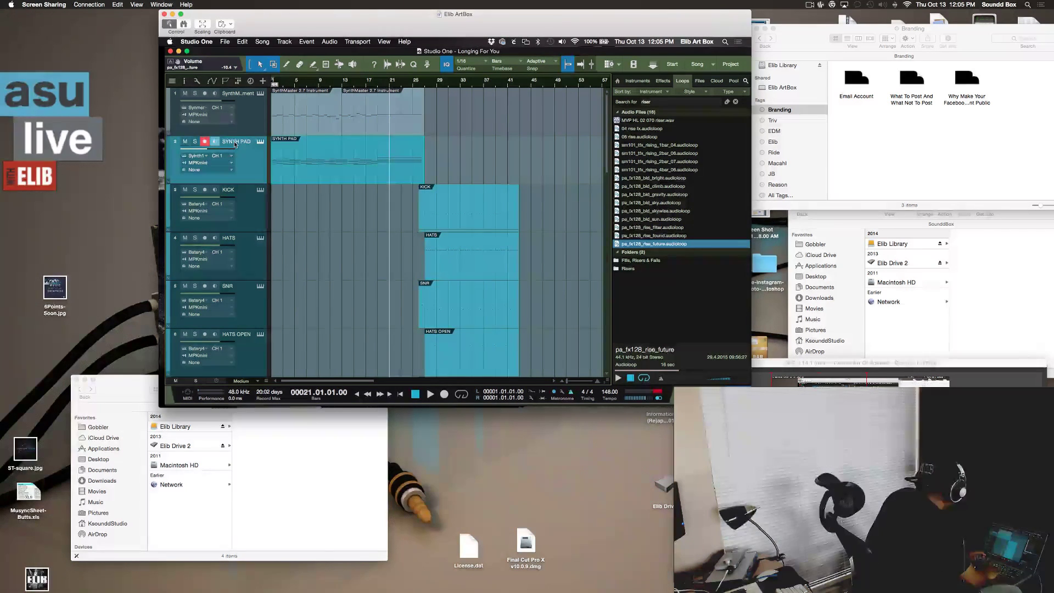
pyautogui.press('super+b')
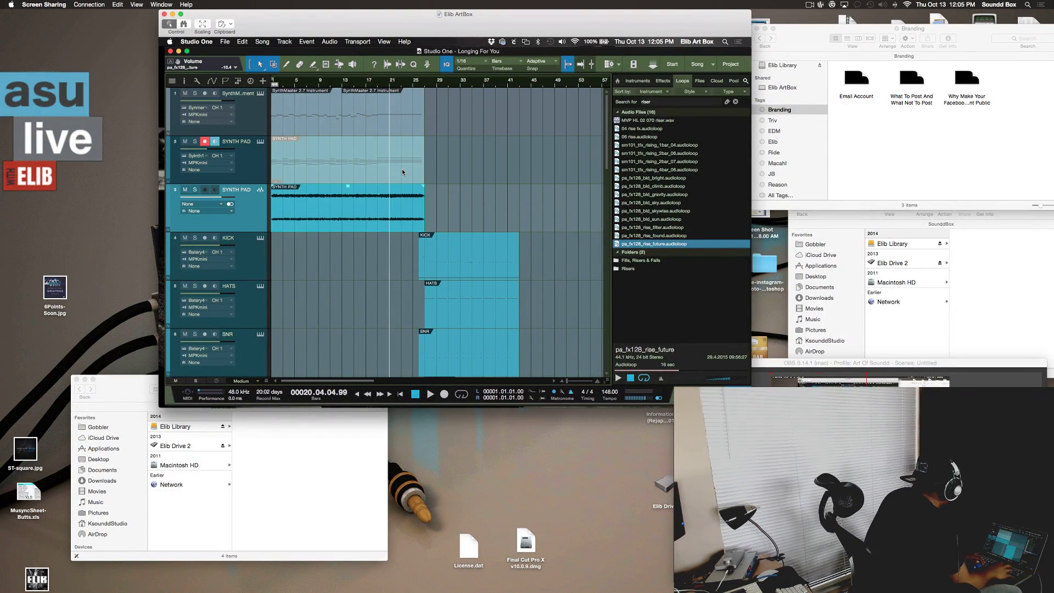
# - Play the build-up into the drop and examine how the bounced synth pad and the riser end
pyautogui.scroll(-5, 406, 165)
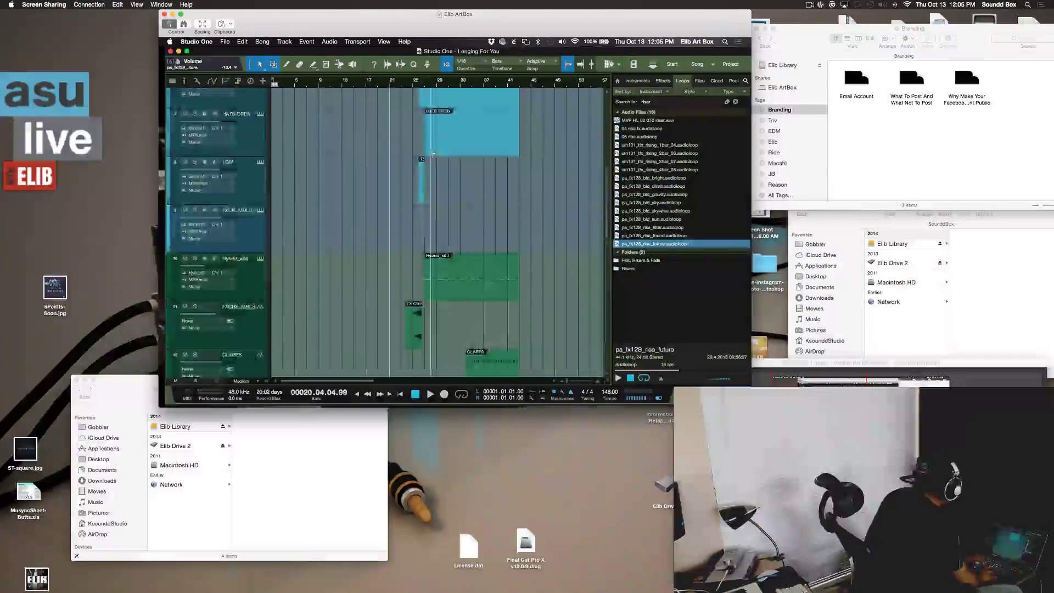
pyautogui.scroll(-8, 433, 154)
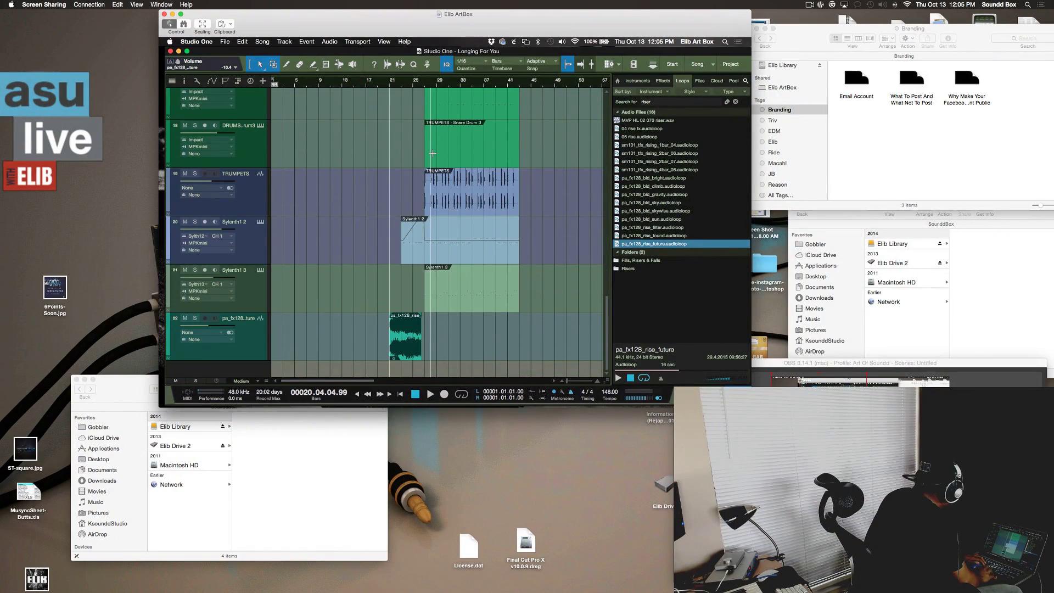
pyautogui.scroll(12, 433, 154)
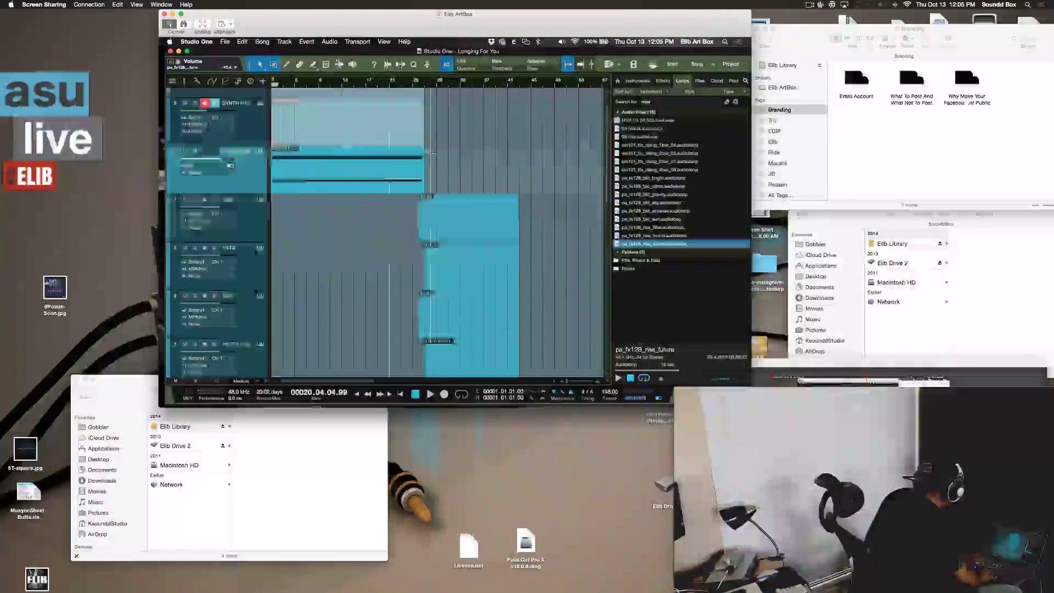
pyautogui.scroll(2, 432, 153)
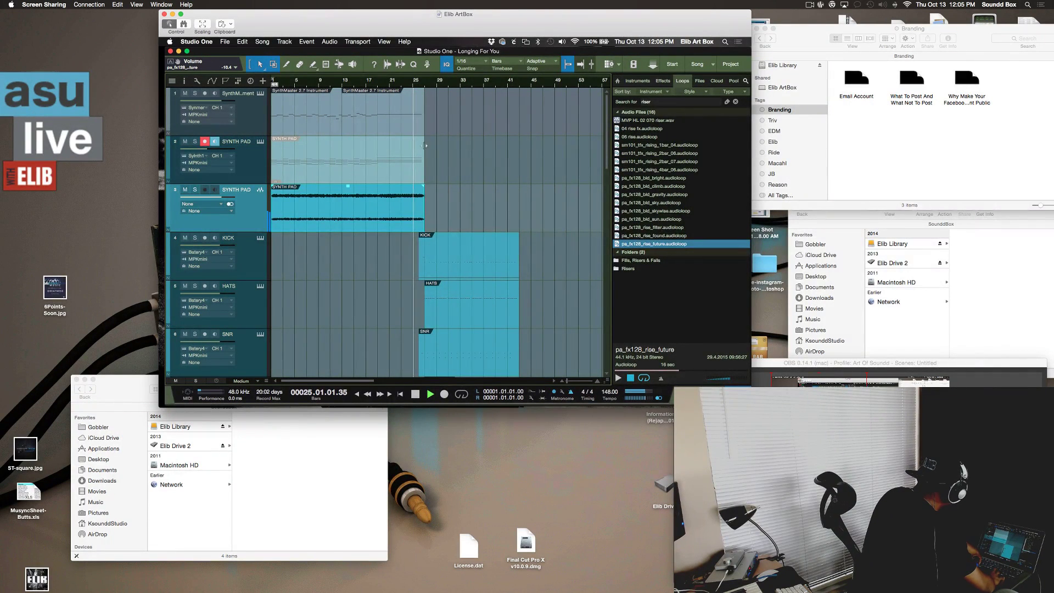
pyautogui.scroll(-10, 420, 192)
pyautogui.scroll(-7, 420, 193)
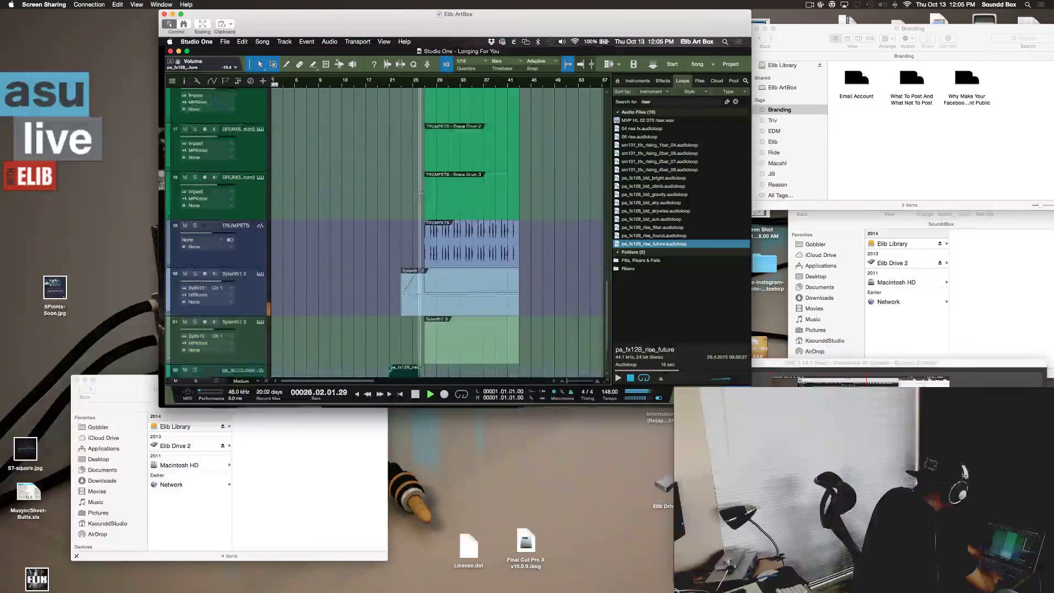
pyautogui.scroll(16, 421, 192)
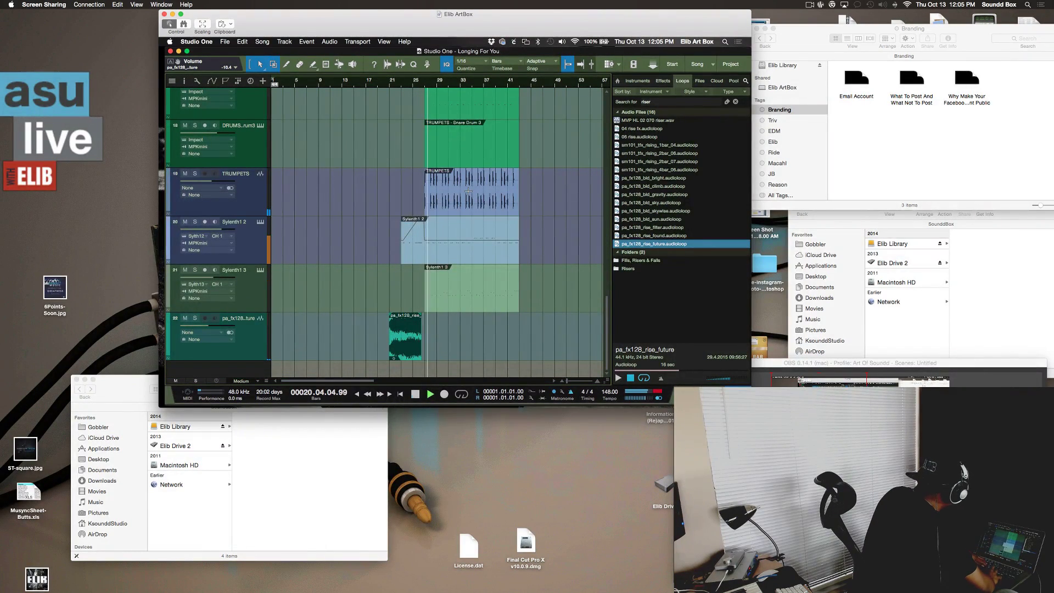
pyautogui.press('space')
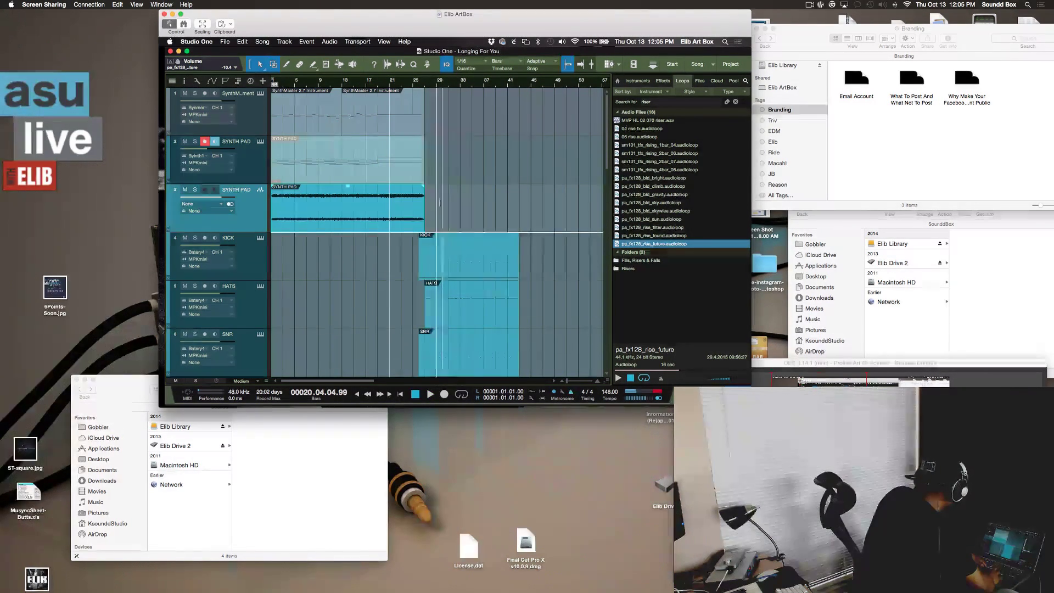
# - Trim the end of the bounced SYNTH PAD audio clip to about midway through bar 26, matching the riser's end
pyautogui.hscroll(10, 421, 207)
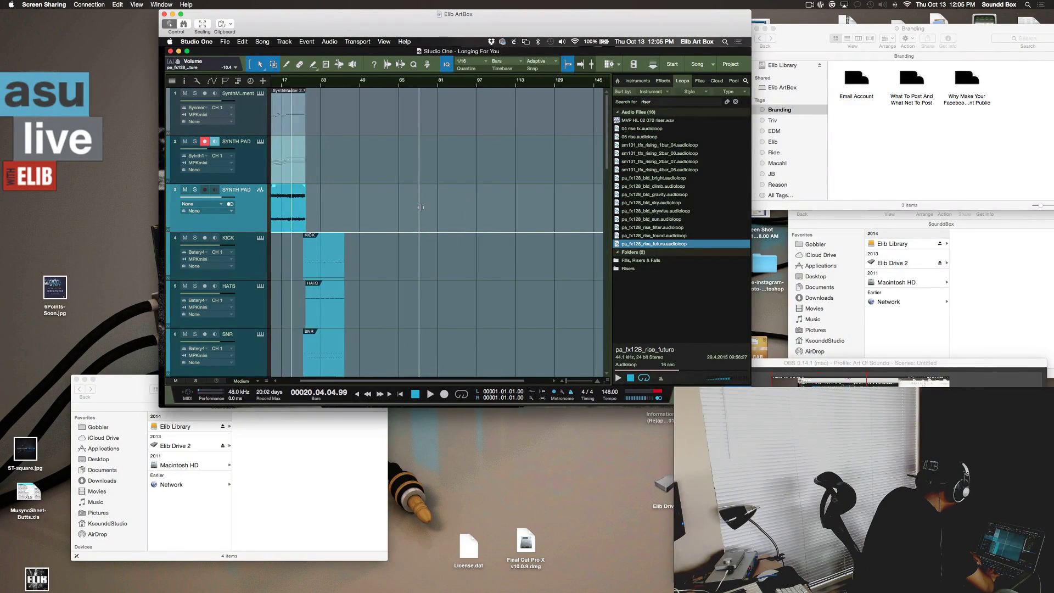
pyautogui.scroll(5, 421, 208)
pyautogui.hscroll(-5, 420, 207)
pyautogui.hscroll(-8, 421, 208)
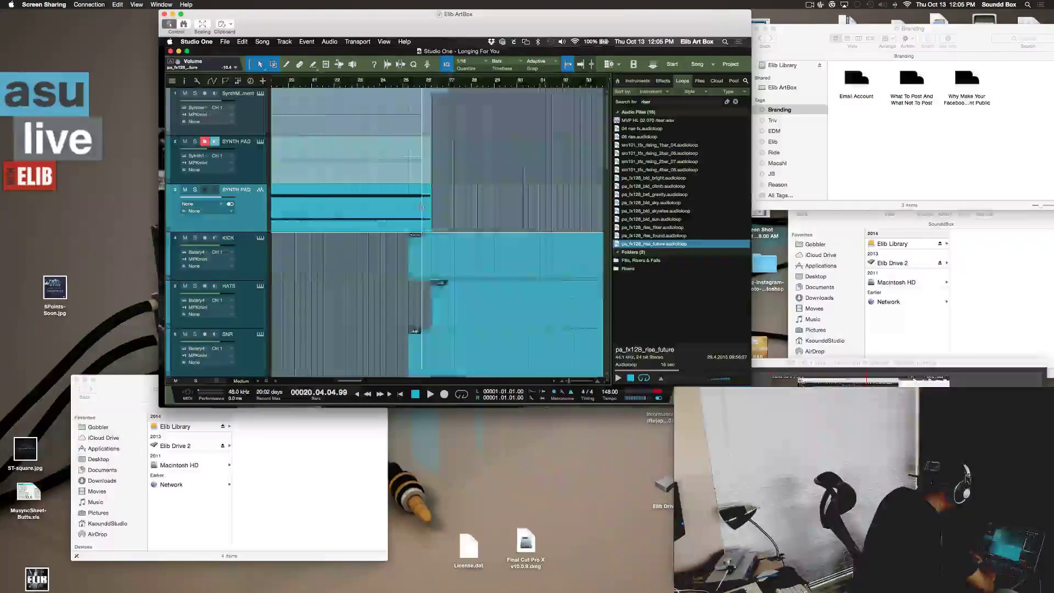
pyautogui.scroll(-2, 421, 207)
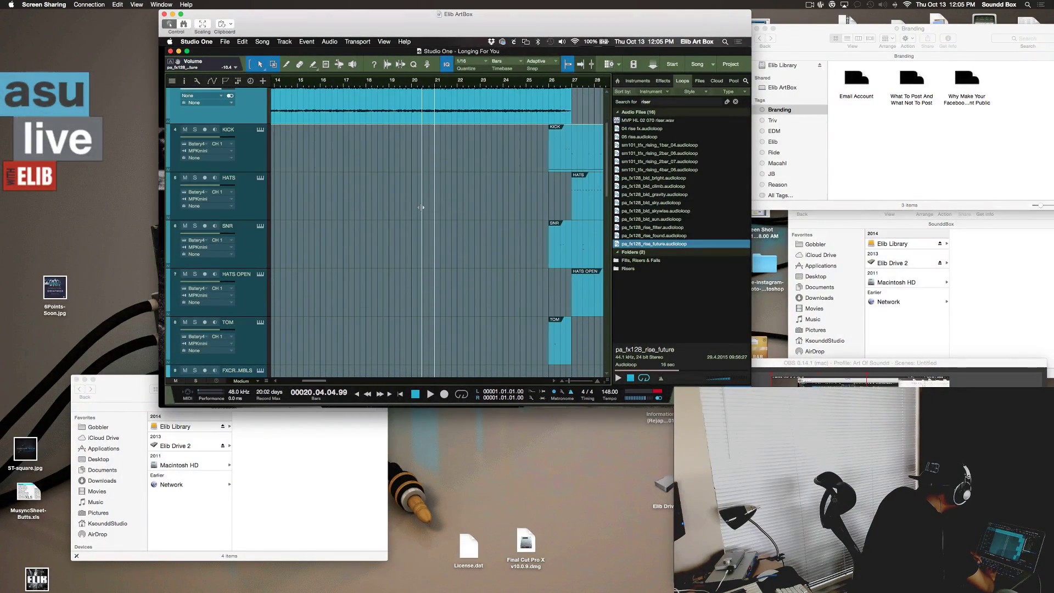
pyautogui.scroll(2, 420, 208)
pyautogui.scroll(-2, 511, 127)
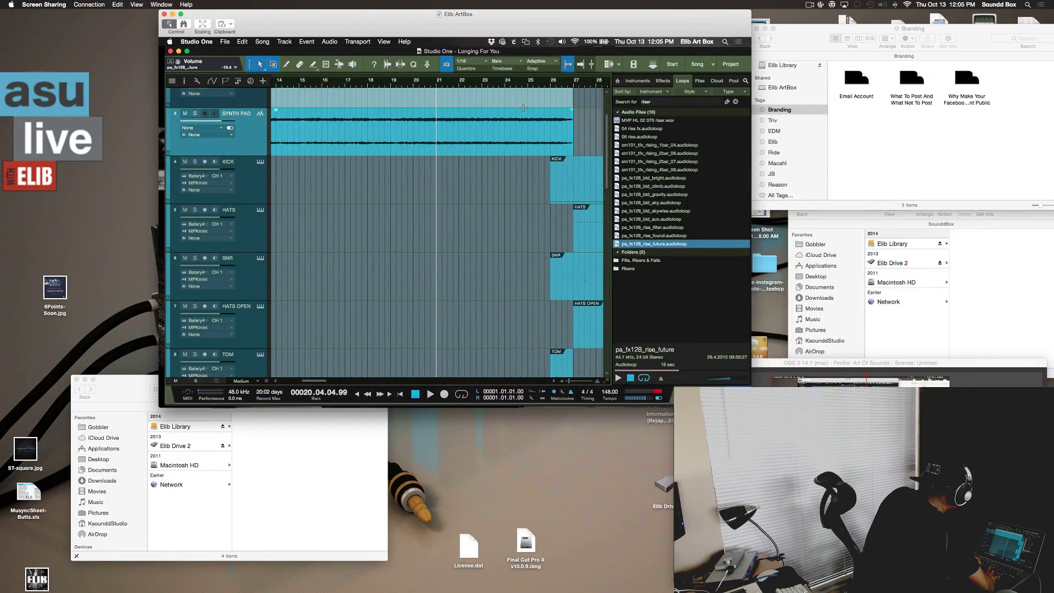
pyautogui.scroll(-10, 520, 108)
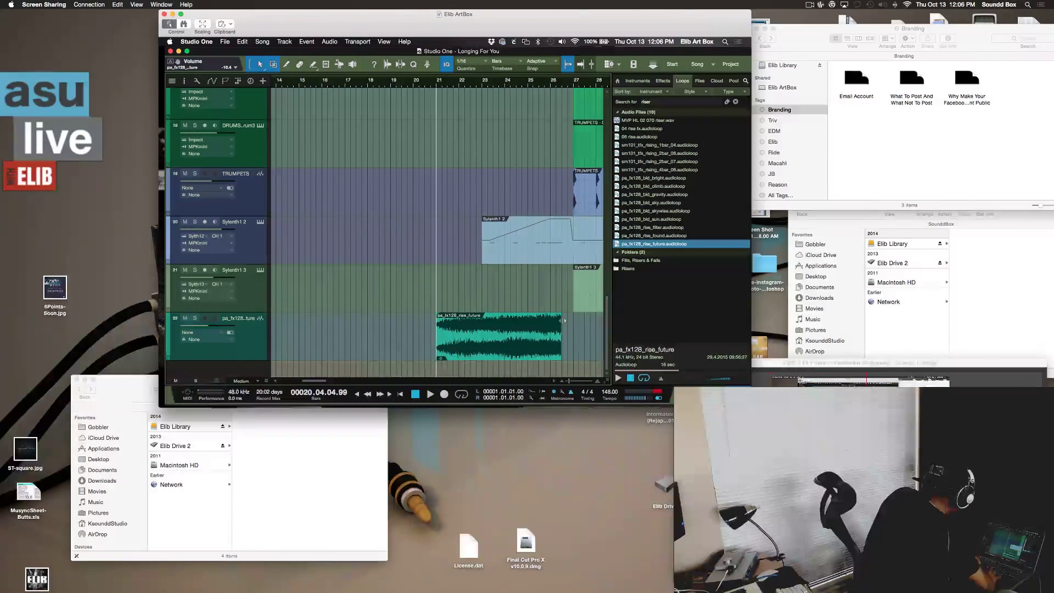
pyautogui.scroll(15, 563, 321)
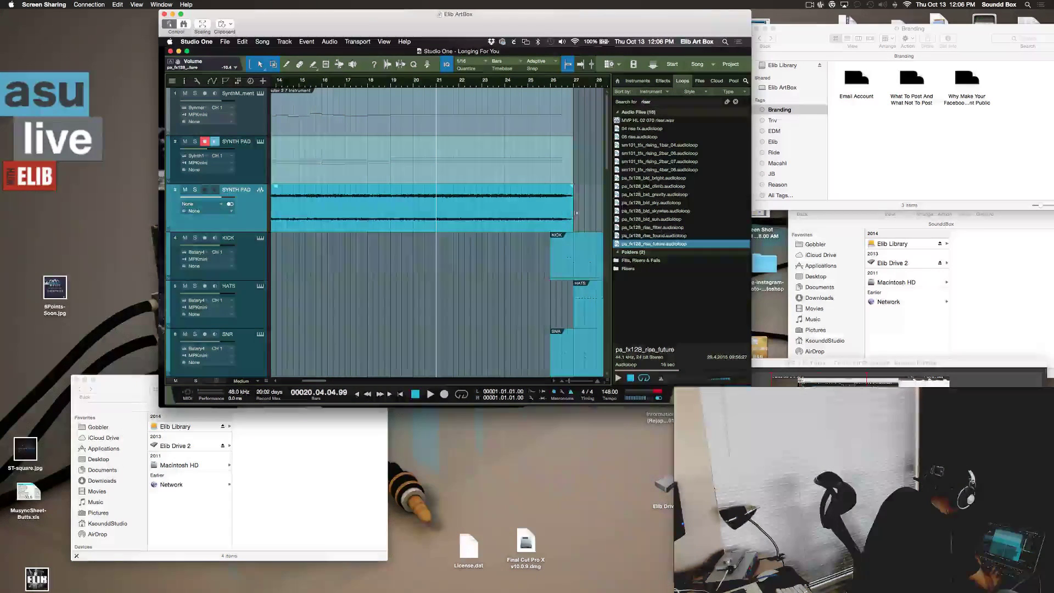
pyautogui.moveTo(570, 210); pyautogui.dragTo(563, 211)
pyautogui.scroll(-3, 564, 211)
pyautogui.scroll(1, 563, 211)
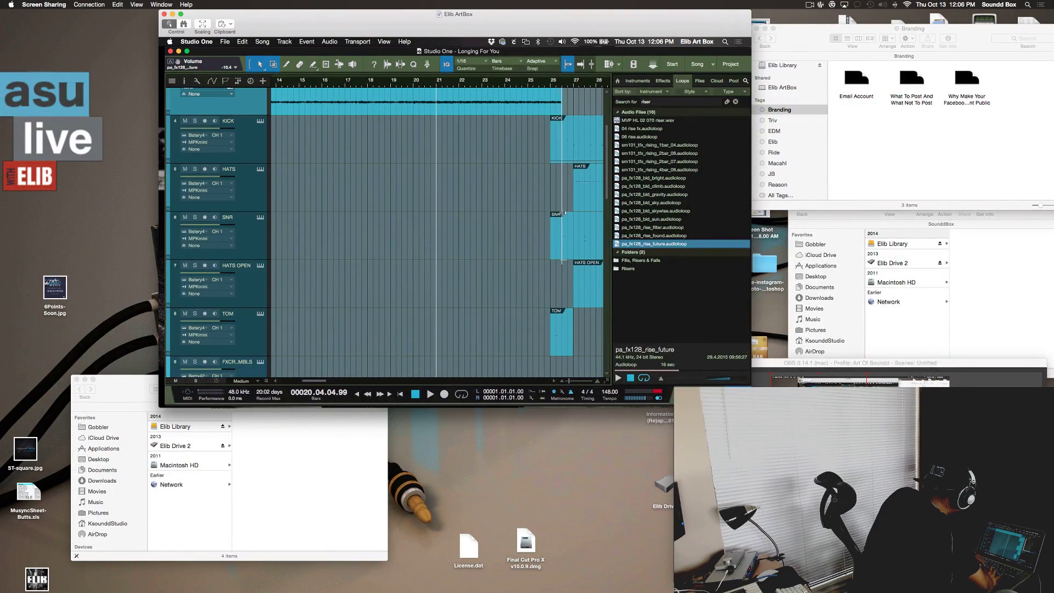
# - Play from bar 25 into the drop to check the gap before it
pyautogui.click(535, 86)
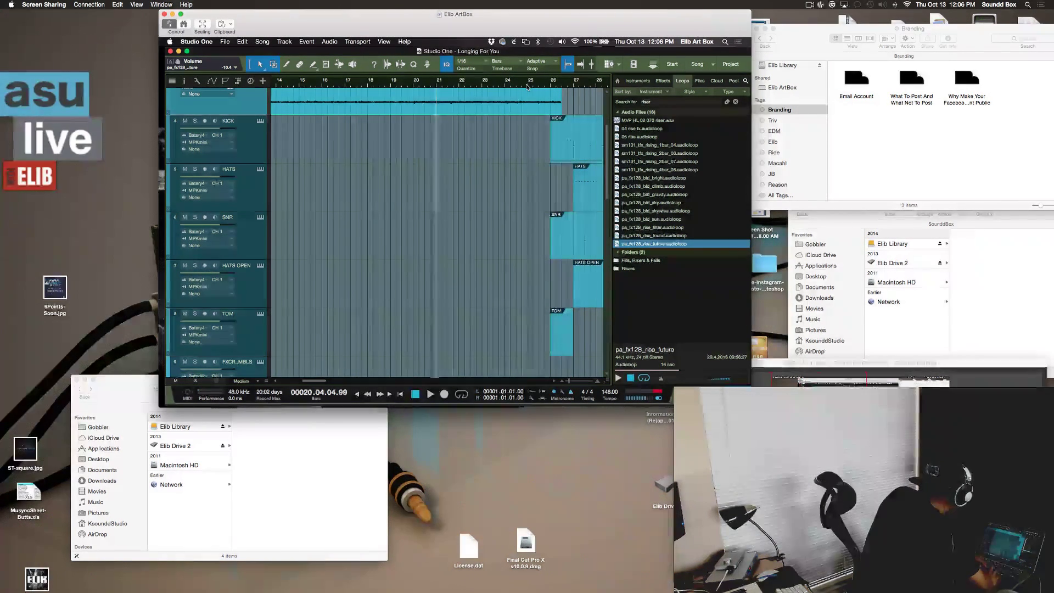
pyautogui.press('space')
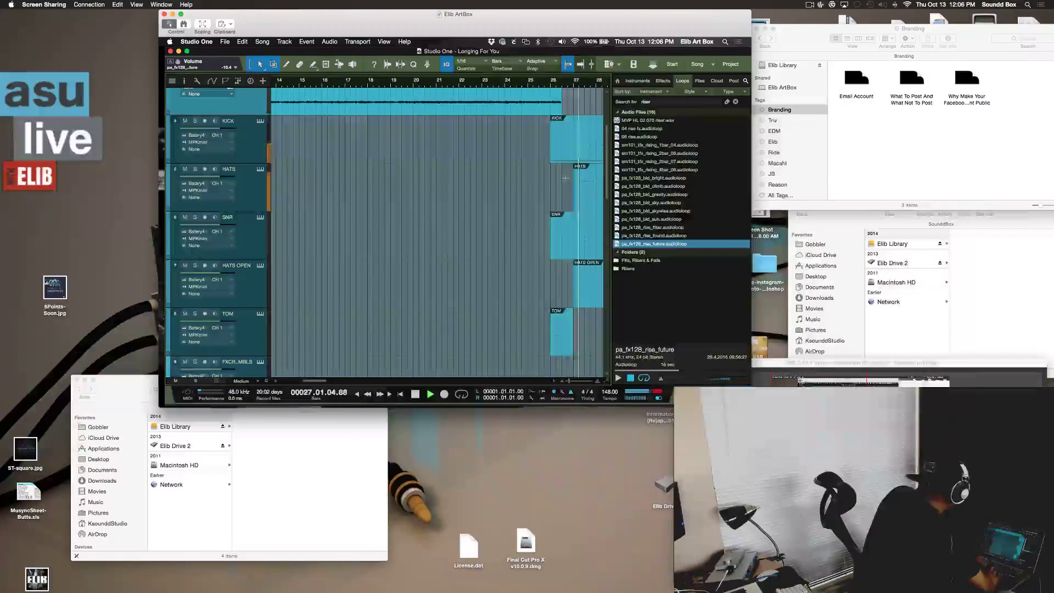
pyautogui.press('space')
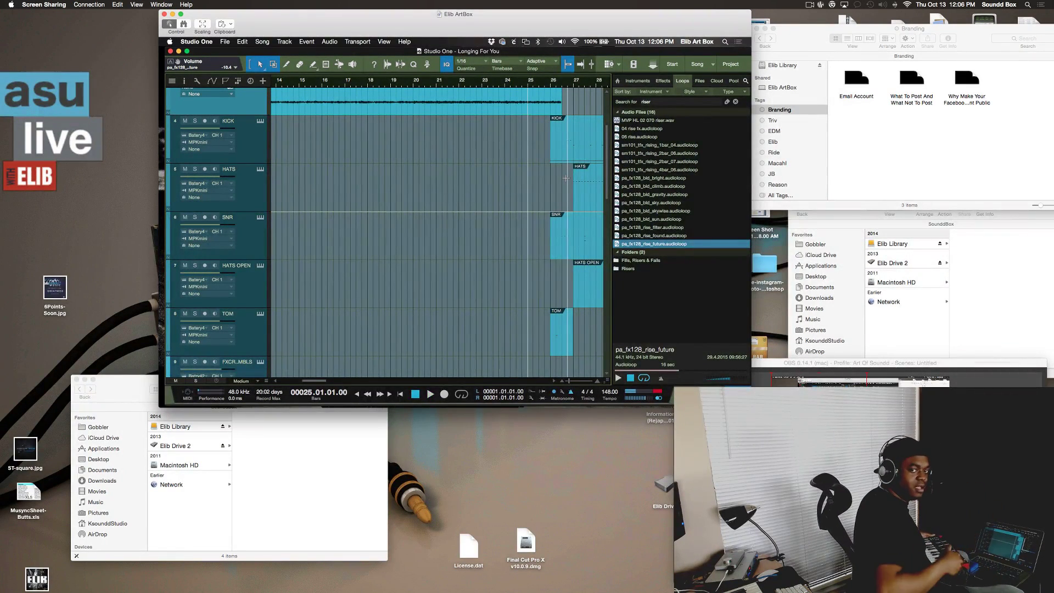
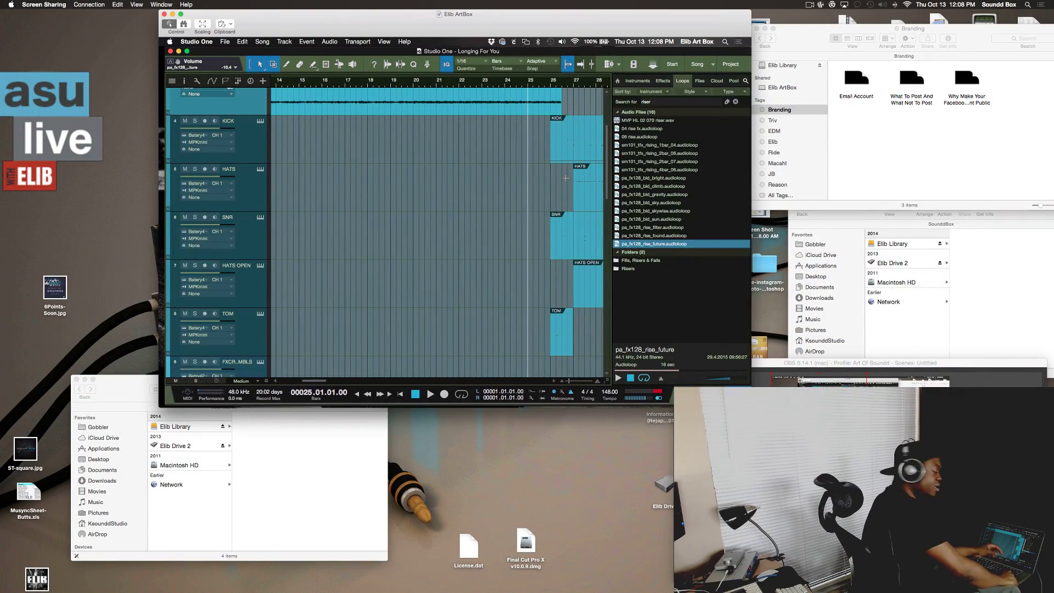
# - Explode the pitches of the Sylenth1 2 part to separate tracks and save the song
pyautogui.scroll(-10, 517, 134)
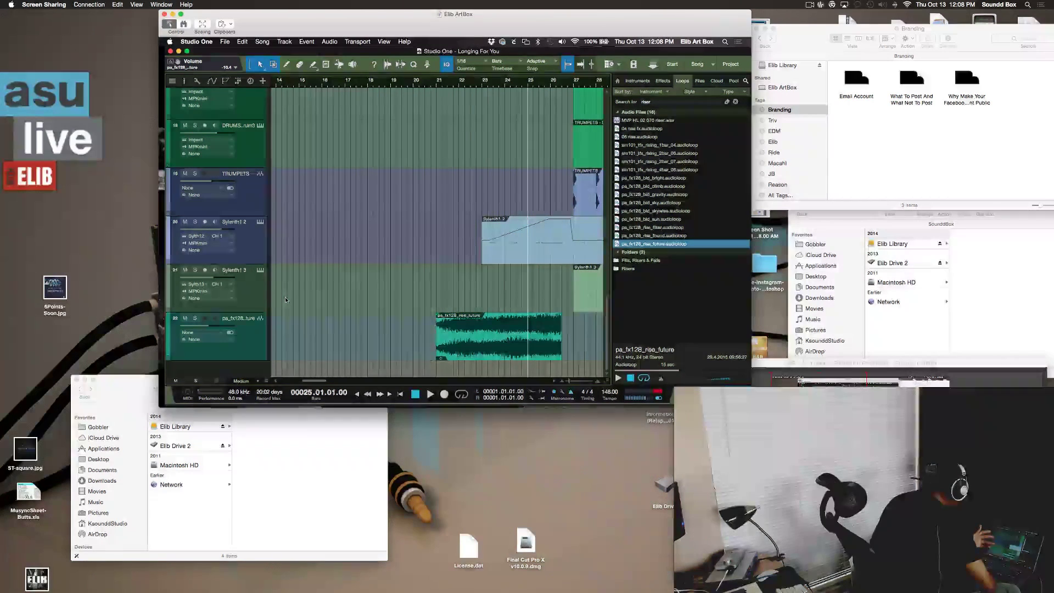
pyautogui.hscroll(5, 548, 247)
pyautogui.click(554, 255)
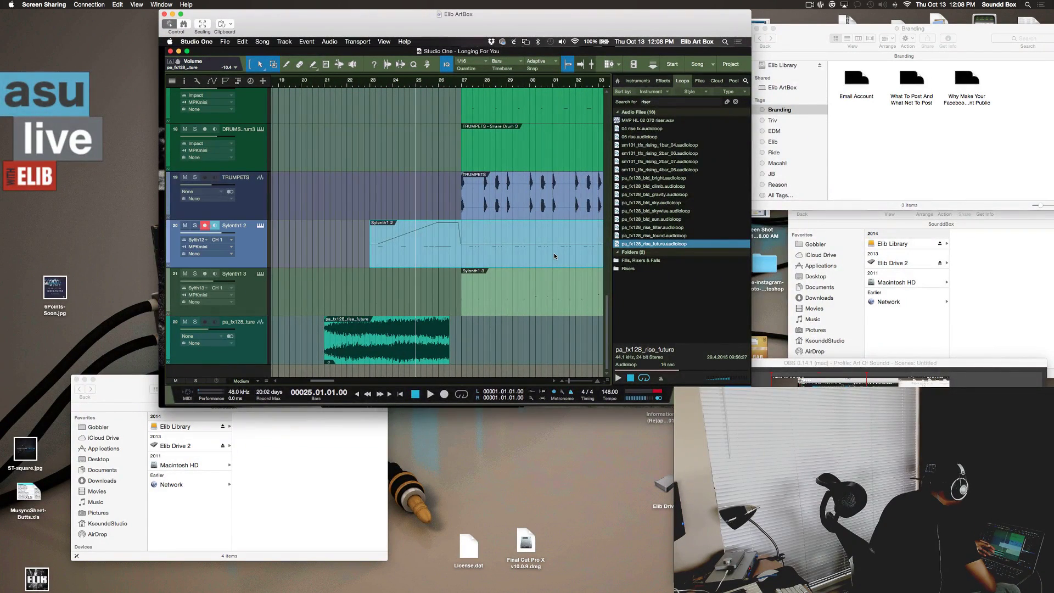
pyautogui.hscroll(7, 554, 256)
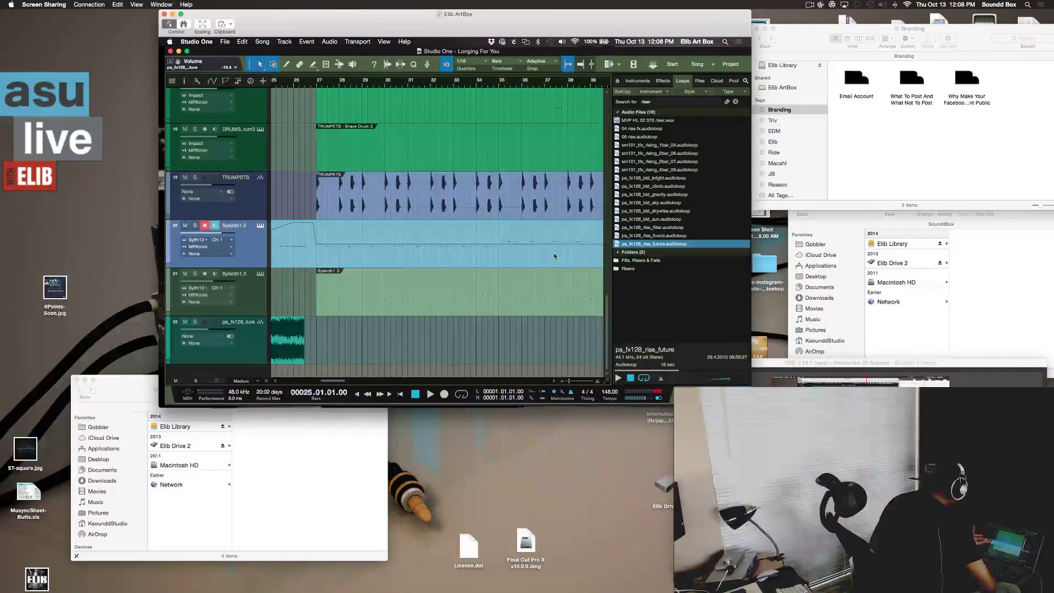
pyautogui.hscroll(2, 555, 256)
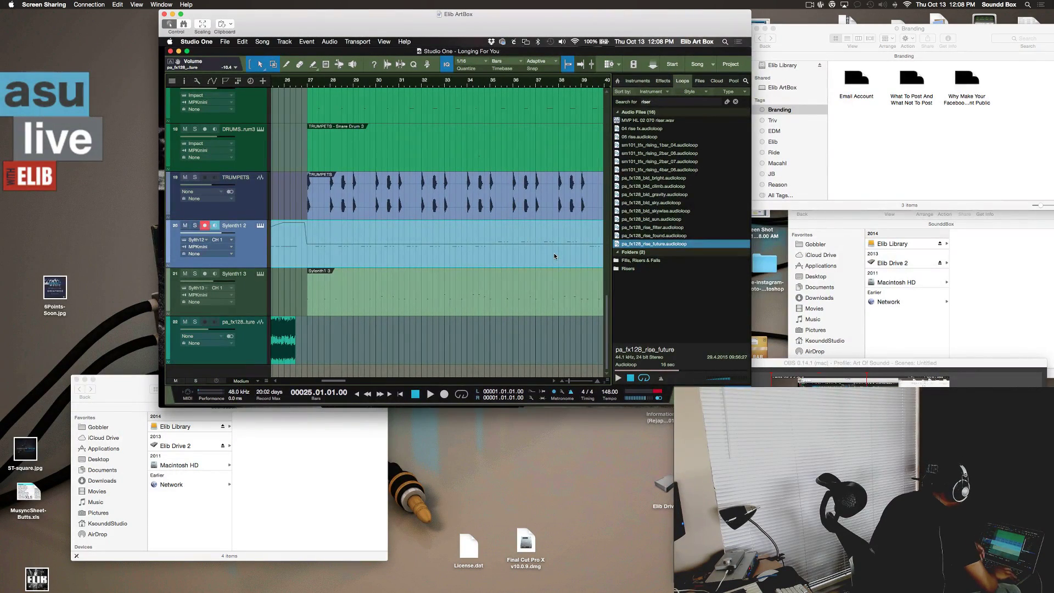
pyautogui.press('w')
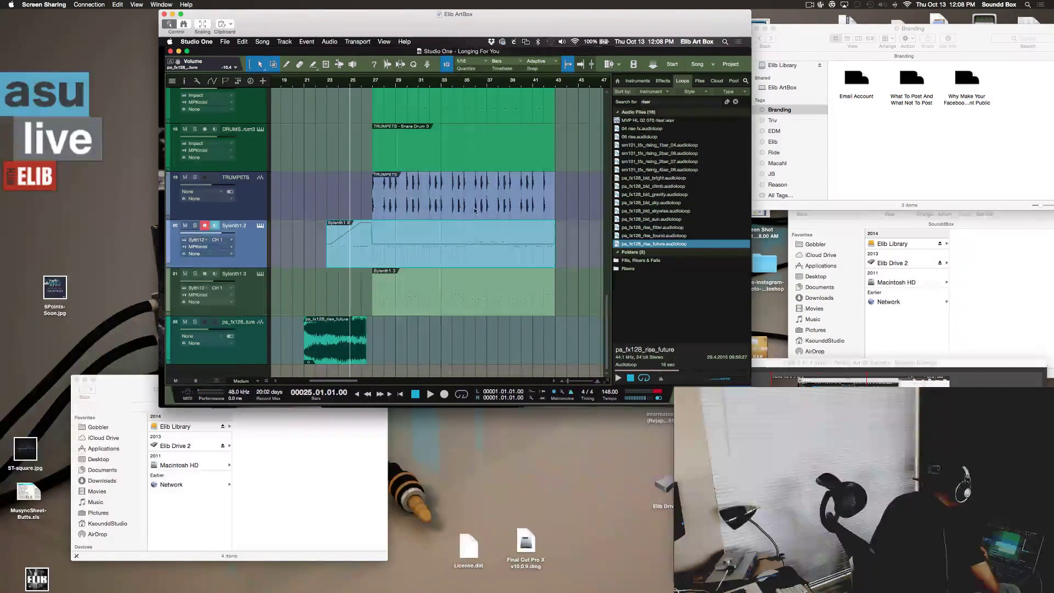
pyautogui.rightClick(467, 234)
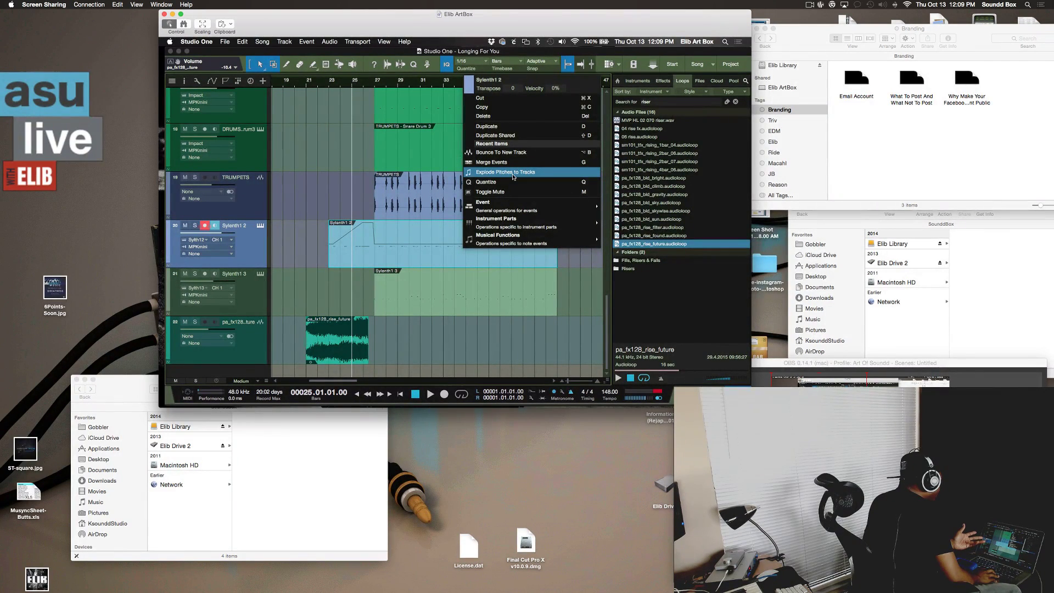
pyautogui.moveTo(509, 203)
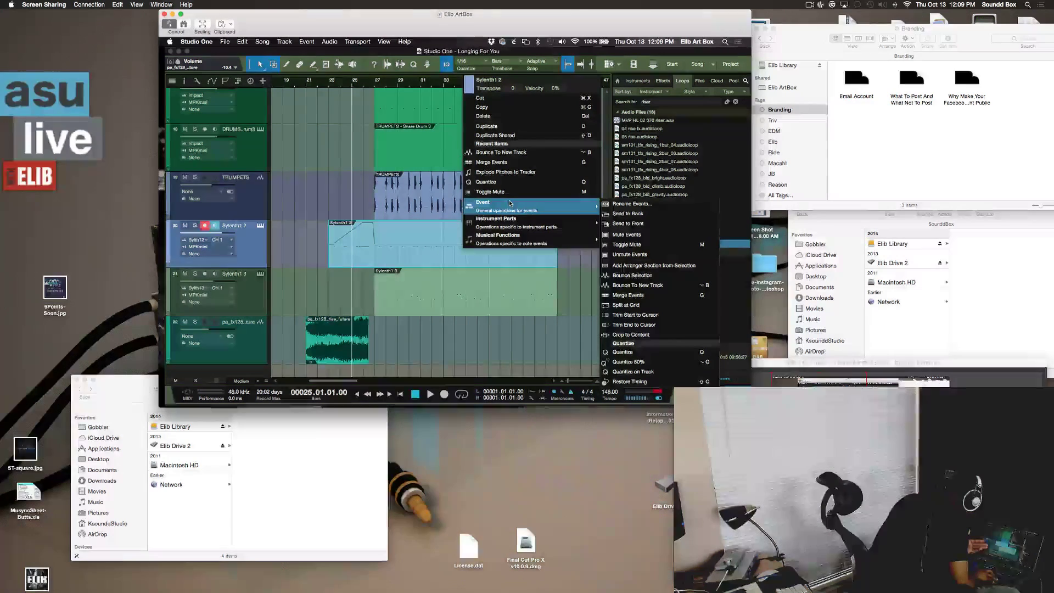
pyautogui.moveTo(510, 222)
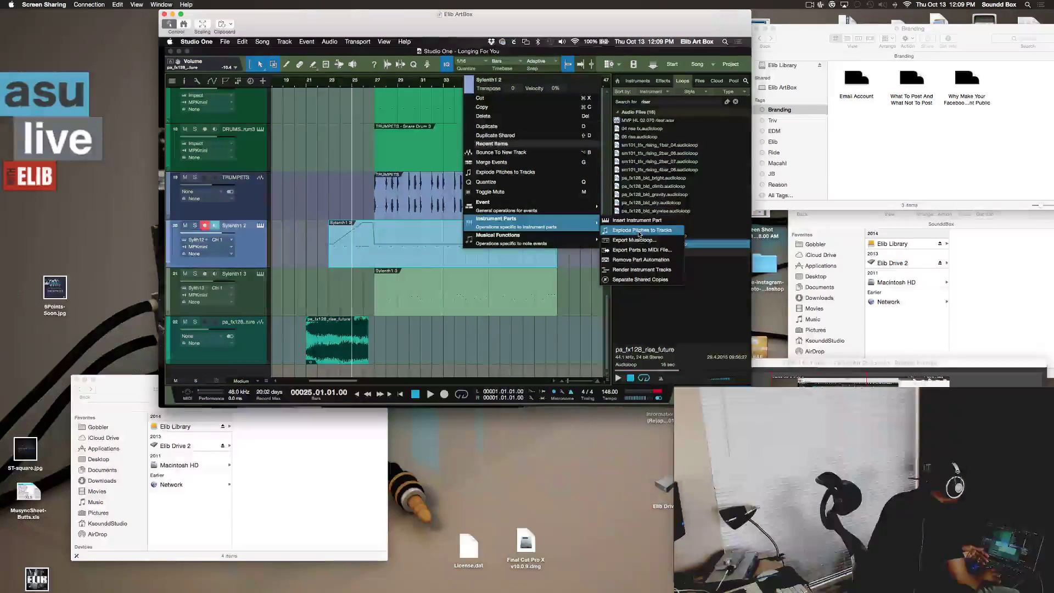
pyautogui.click(639, 230)
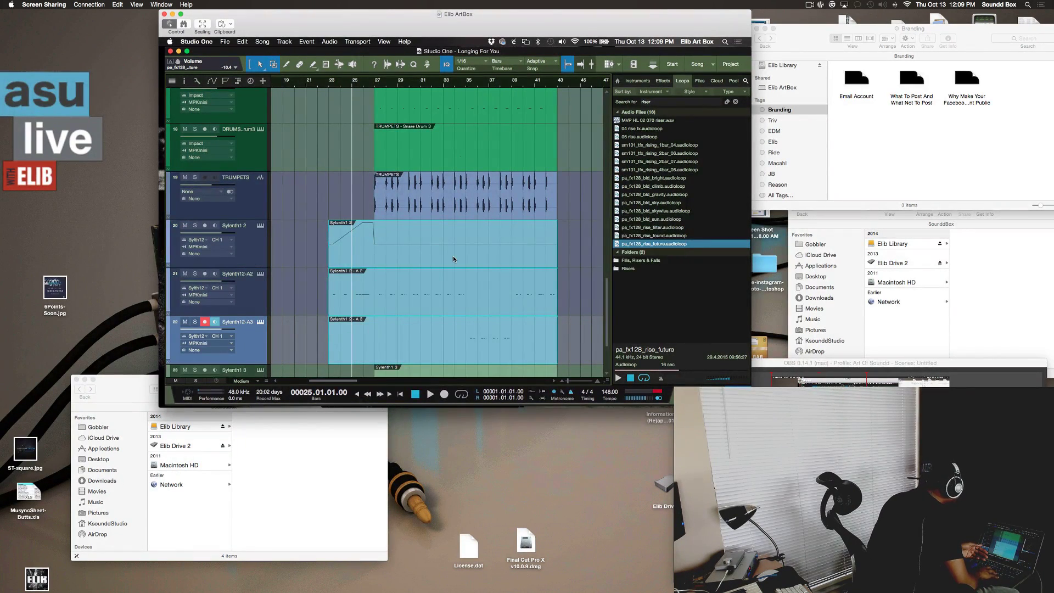
pyautogui.scroll(-3, 453, 256)
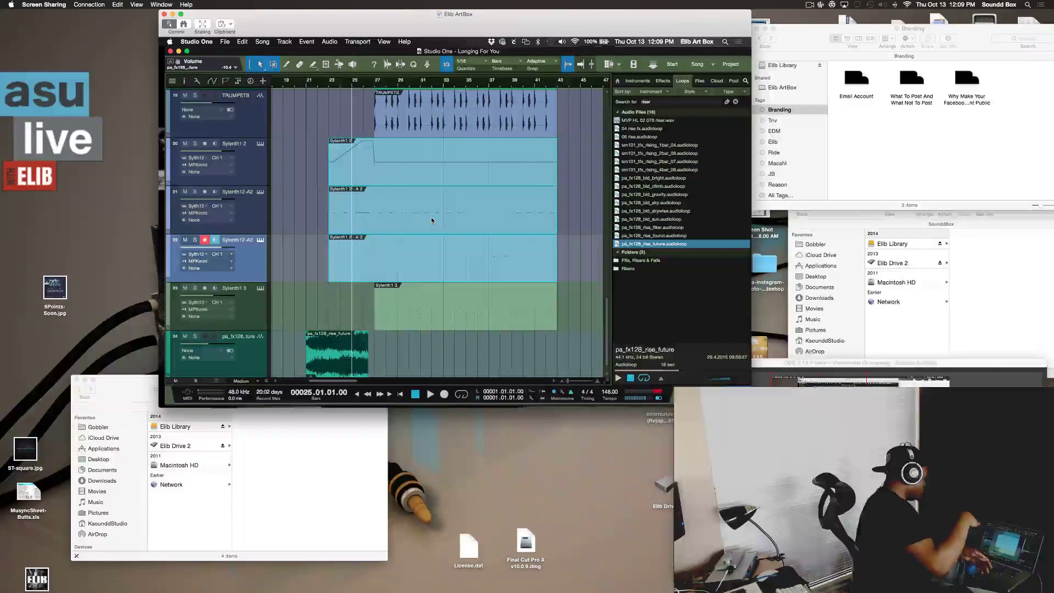
pyautogui.press('super+s')
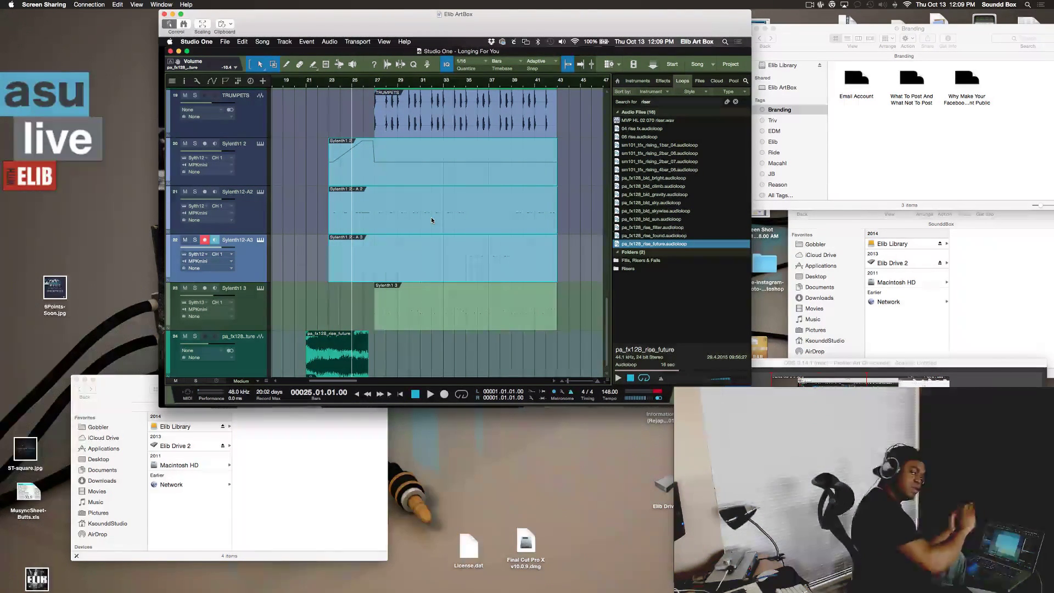
pyautogui.click(380, 233)
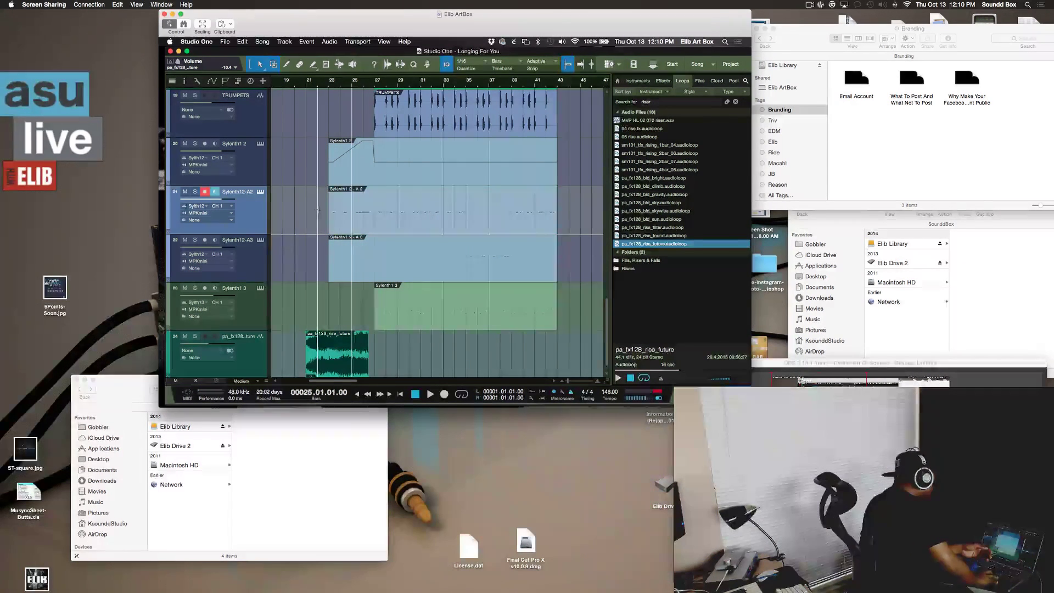
pyautogui.moveTo(319, 227); pyautogui.dragTo(366, 267)
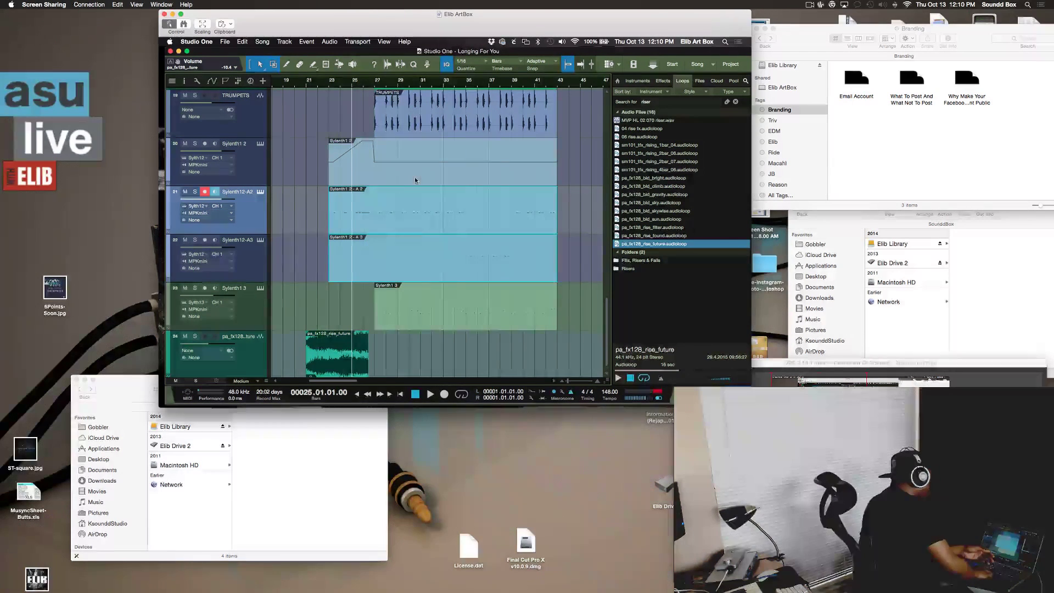
pyautogui.scroll(1, 474, 226)
pyautogui.rightClick(474, 225)
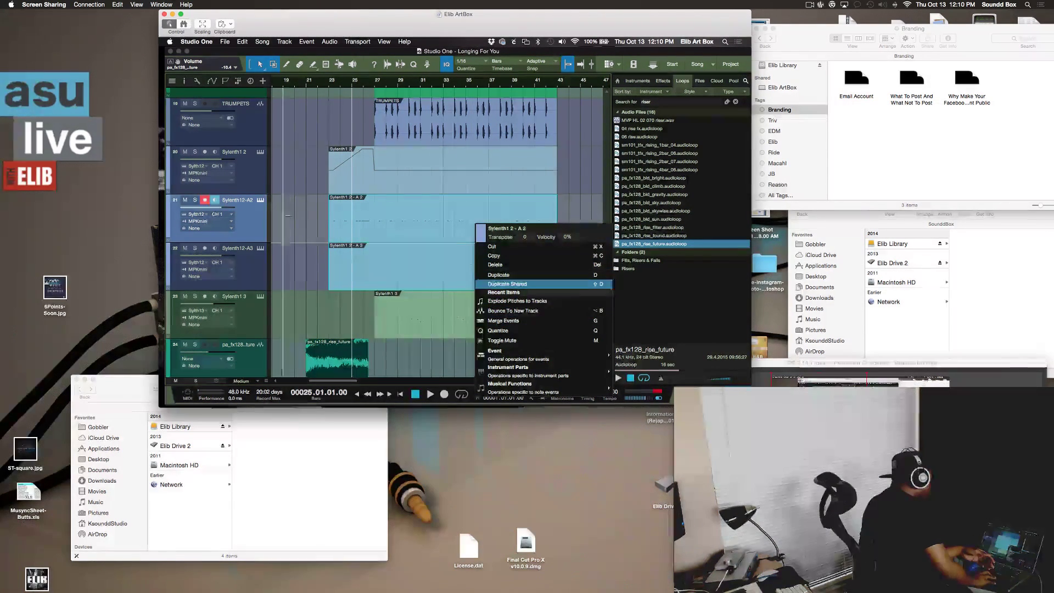
pyautogui.click(312, 224)
pyautogui.click(313, 224)
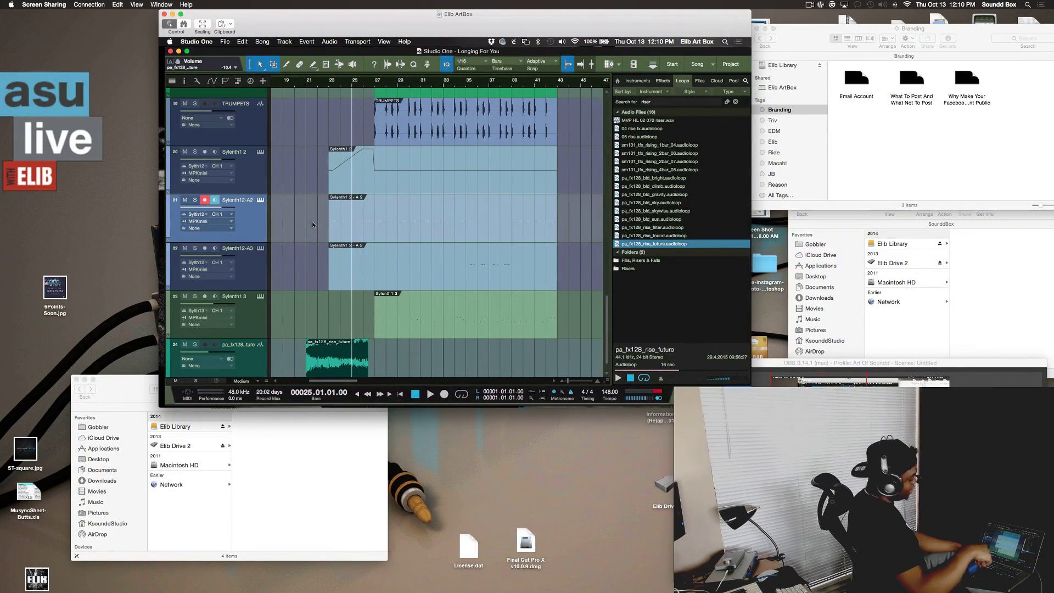
# - Rename the two tracks made from the exploded pitches hat and snr
pyautogui.doubleClick(236, 200)
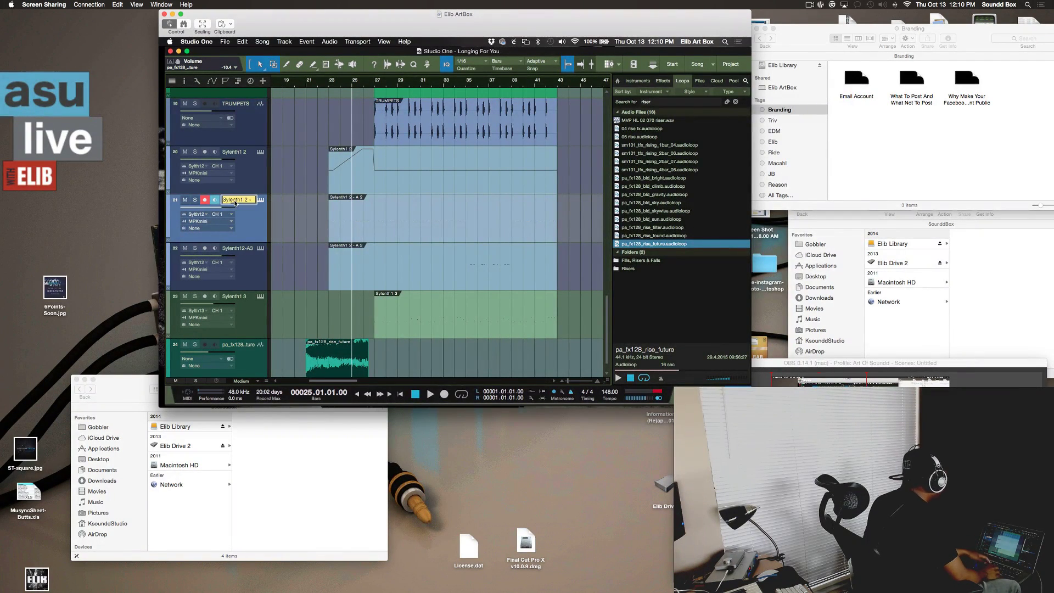
pyautogui.write('hat')
pyautogui.press('Tab')
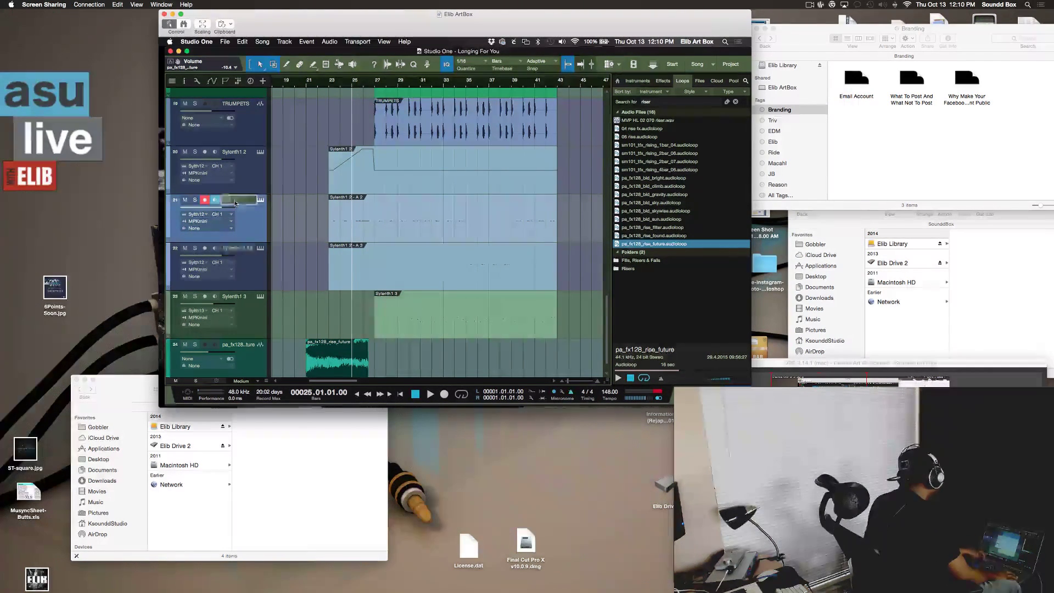
pyautogui.write('san')
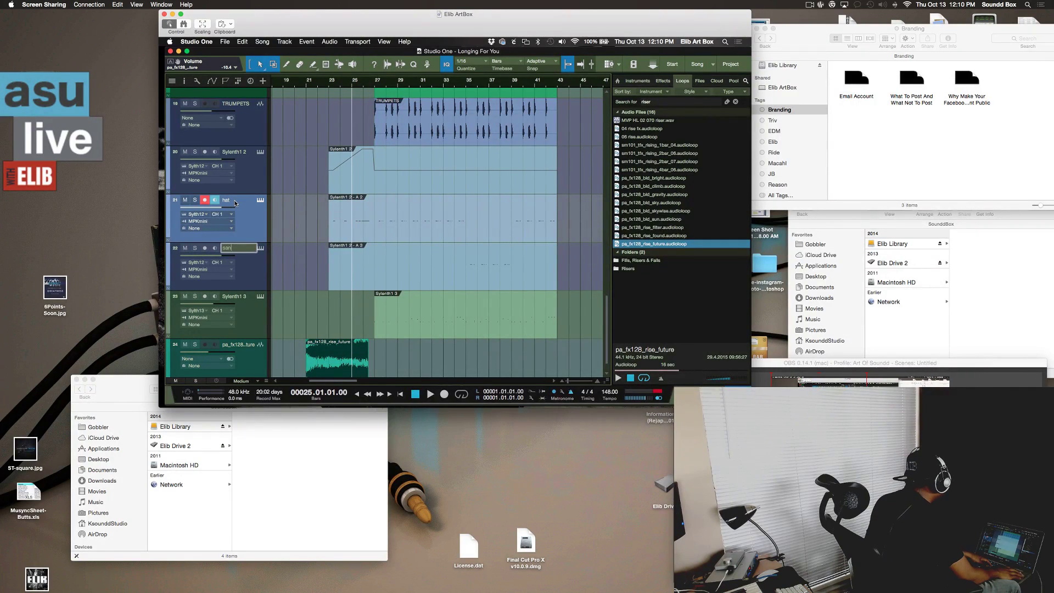
pyautogui.write('na')
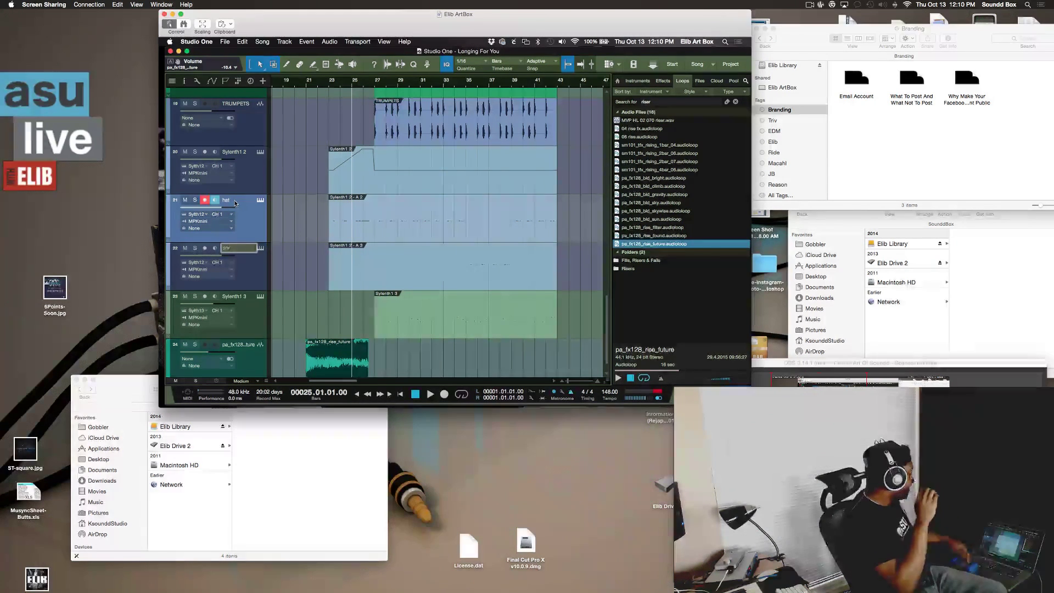
pyautogui.press('Return')
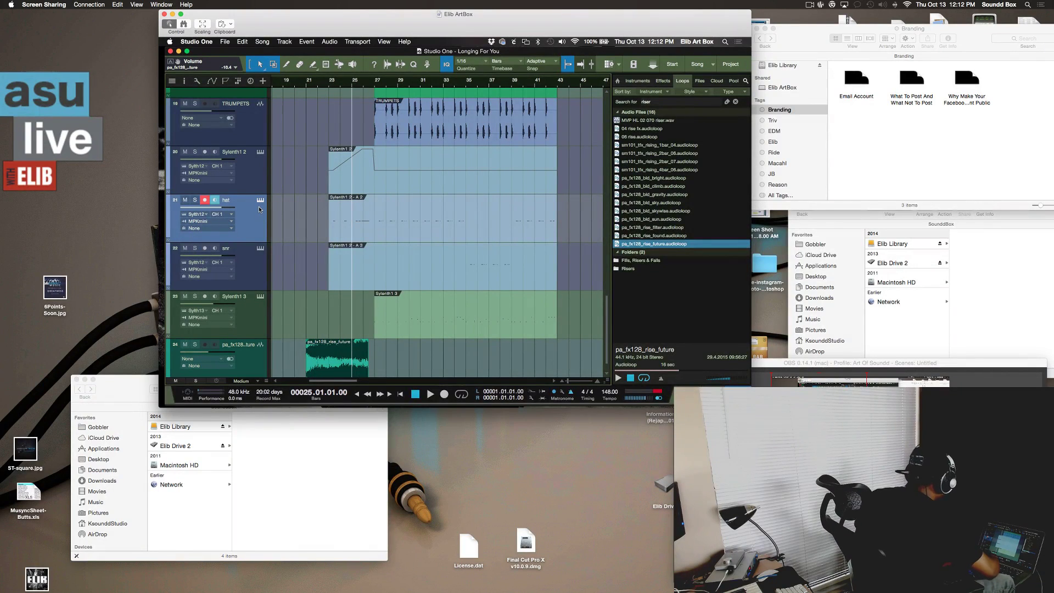
# - Undo both track renames and the exploding of the Sylenth1 2 pitches
pyautogui.press('super+z')
pyautogui.press('super+z')
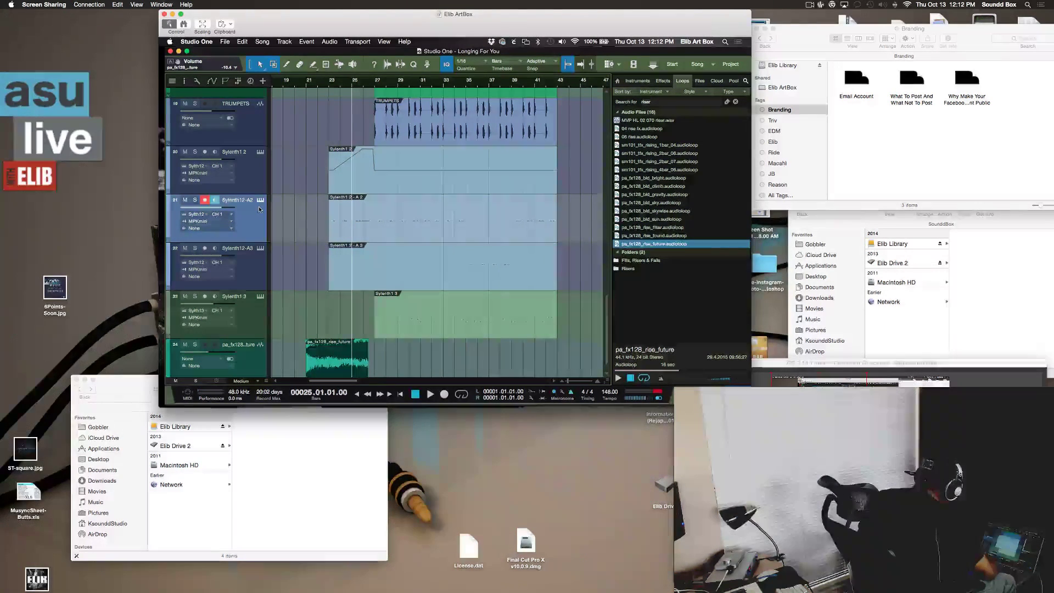
pyautogui.press('super+z')
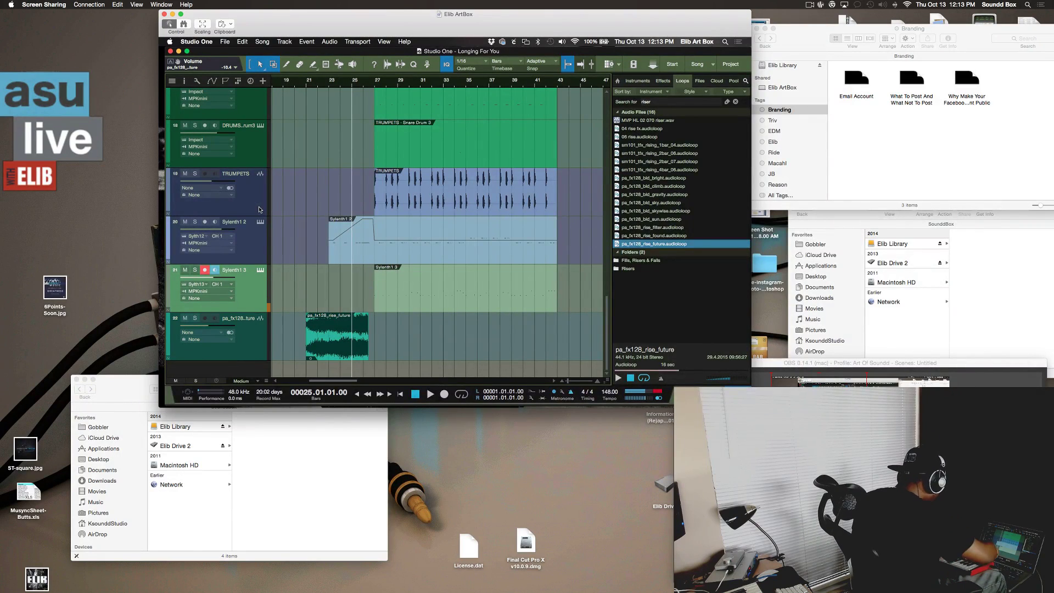
# - Play from bar 20 through the drop and raise the pa_fx128_rise_future track's volume to -7.0 dB
pyautogui.press('-')
pyautogui.press('-')
pyautogui.press('-')
pyautogui.press('-')
pyautogui.press('-')
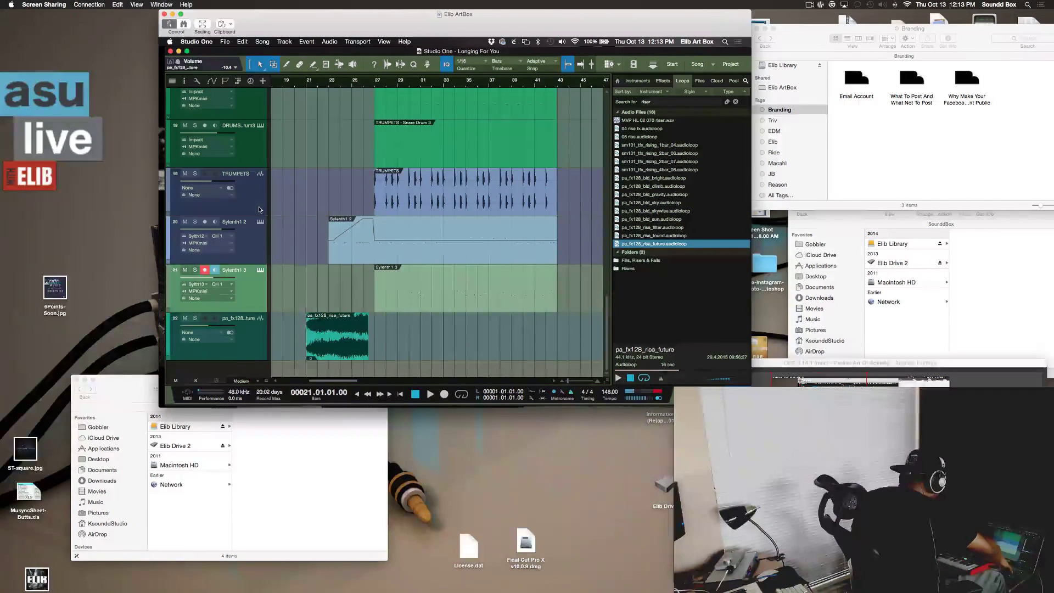
pyautogui.press('space')
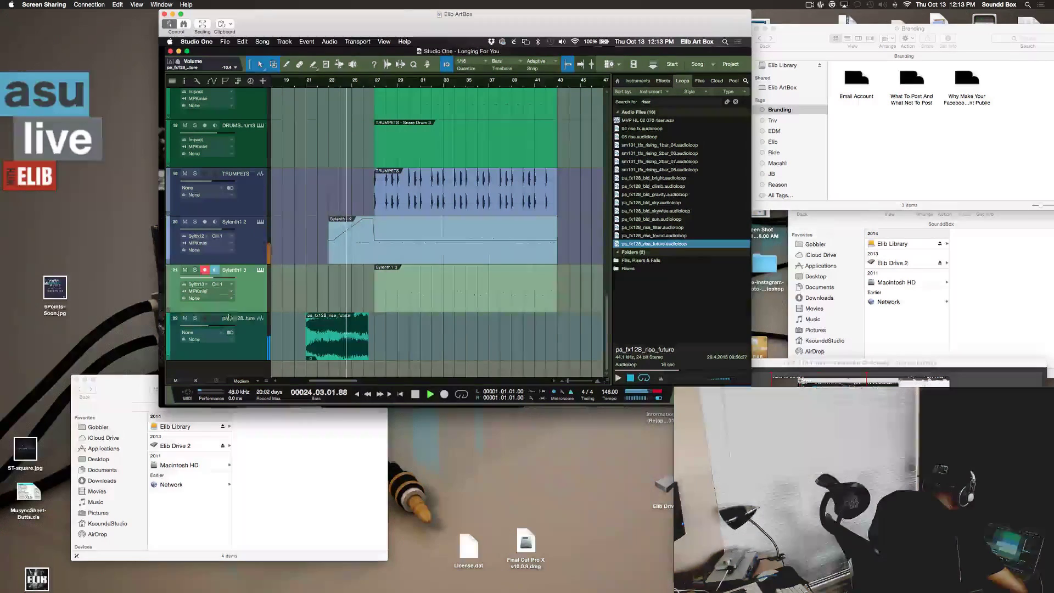
pyautogui.moveTo(208, 325); pyautogui.dragTo(215, 328)
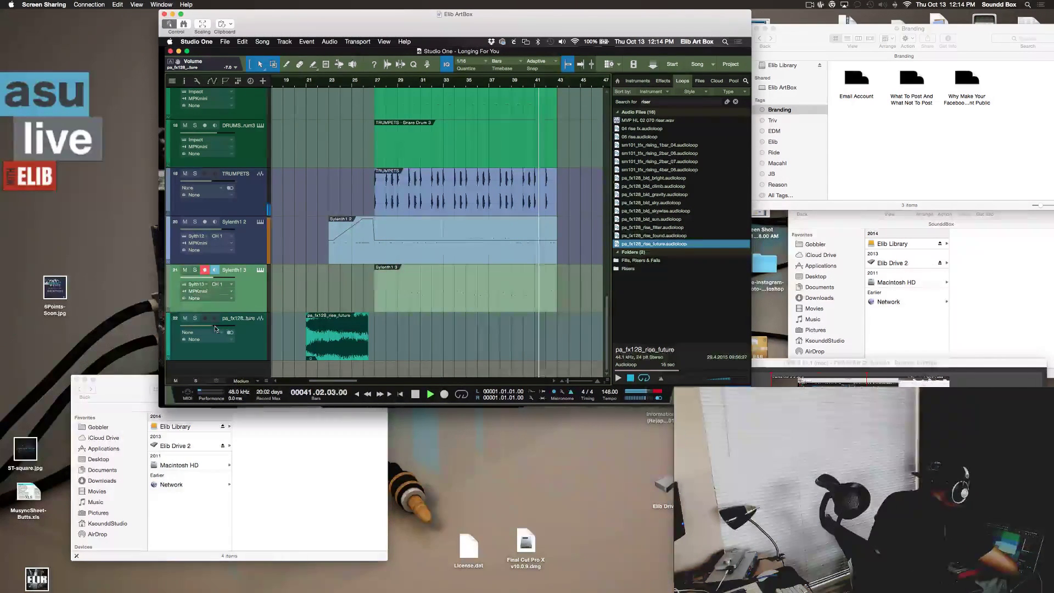
pyautogui.press('space')
# - Open the Sylenth1 3 part in the note editor and play from the end of bar 36, examining the notes around bars 38 to 40
pyautogui.click(488, 288)
pyautogui.doubleClick(487, 289)
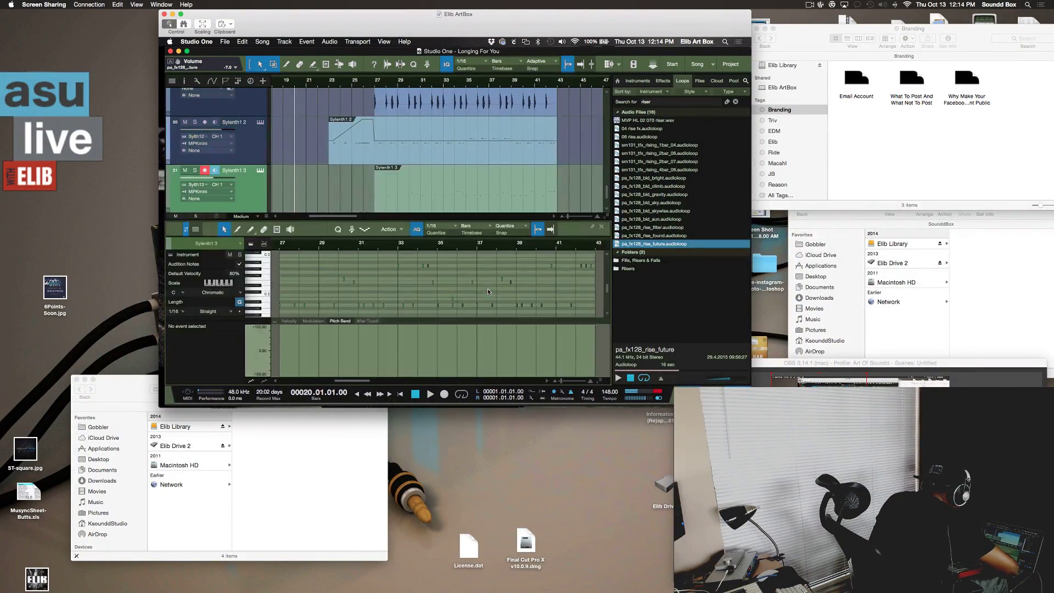
pyautogui.click(481, 248)
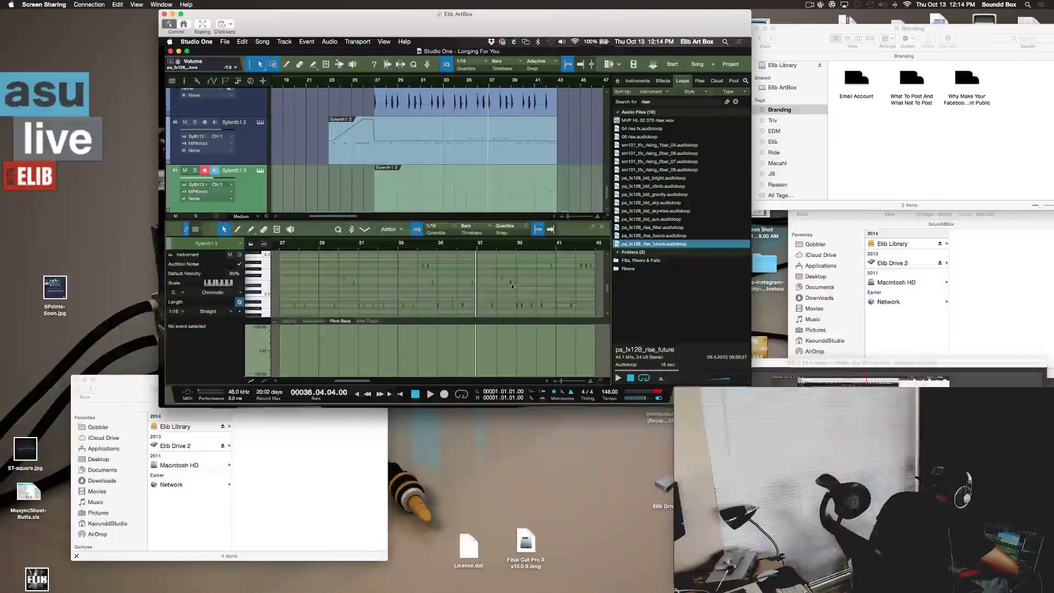
pyautogui.press('space')
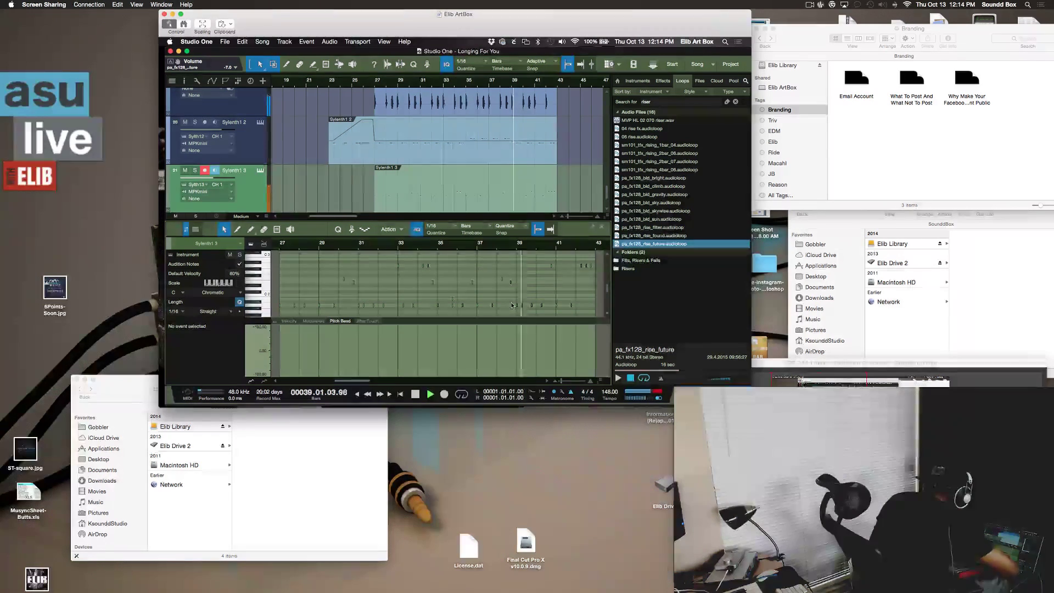
pyautogui.press('e')
pyautogui.press('e')
pyautogui.press('e')
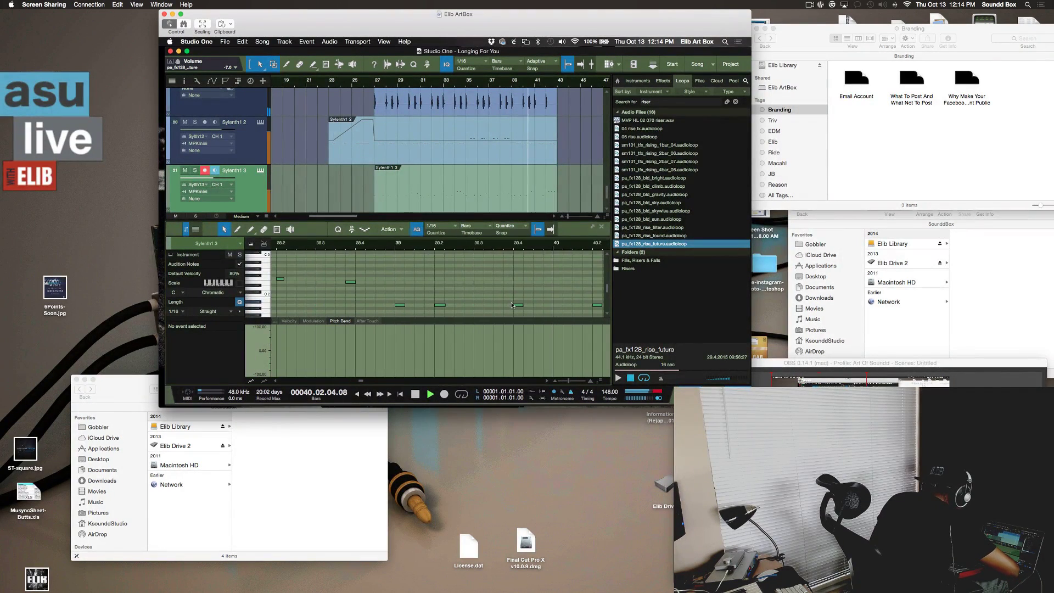
pyautogui.press('space')
# - Move the E 2 note near the end of bar 38 in Sylenth1 3 a sixteenth later, to 38.04.01, and play the passage
pyautogui.hscroll(-2, 347, 268)
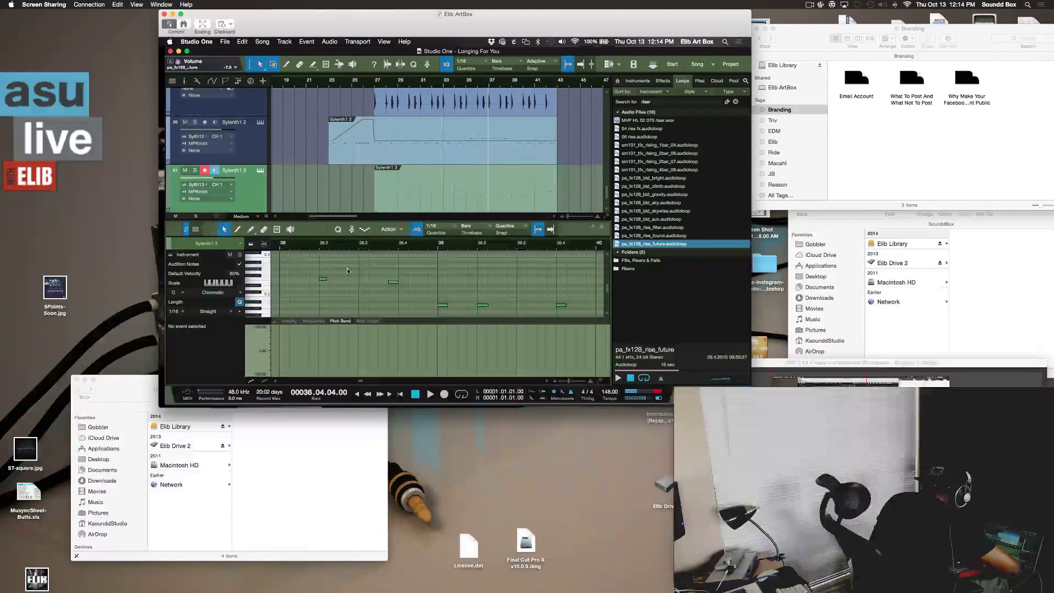
pyautogui.click(393, 282)
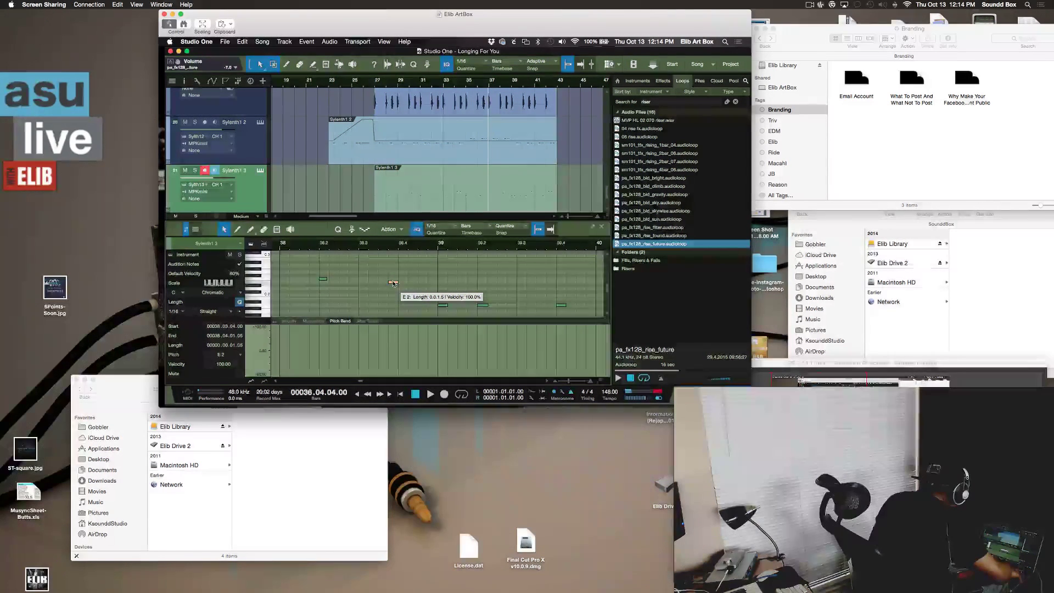
pyautogui.hscroll(1, 393, 282)
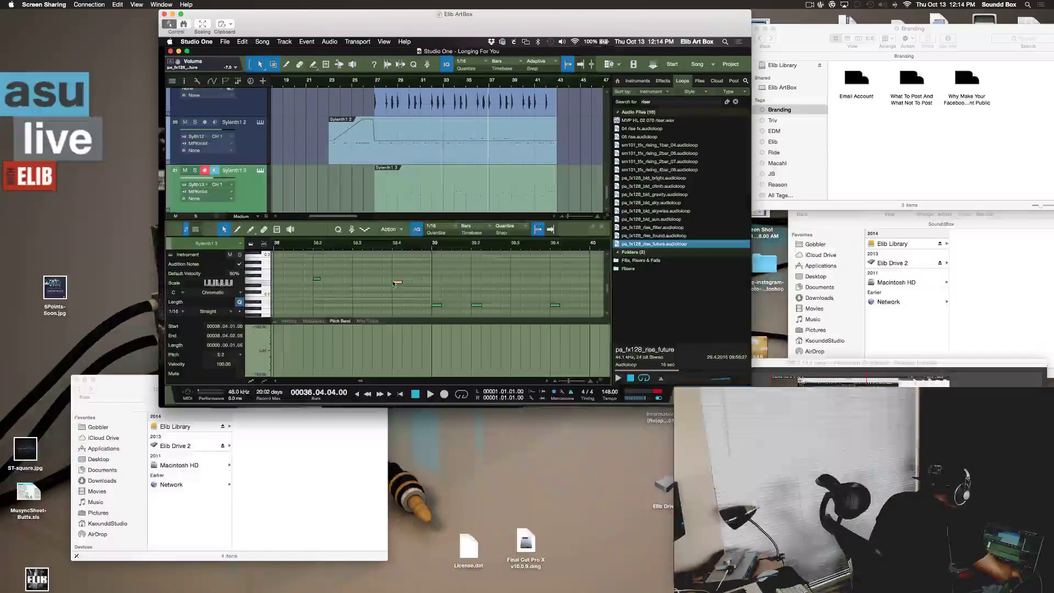
pyautogui.press('space')
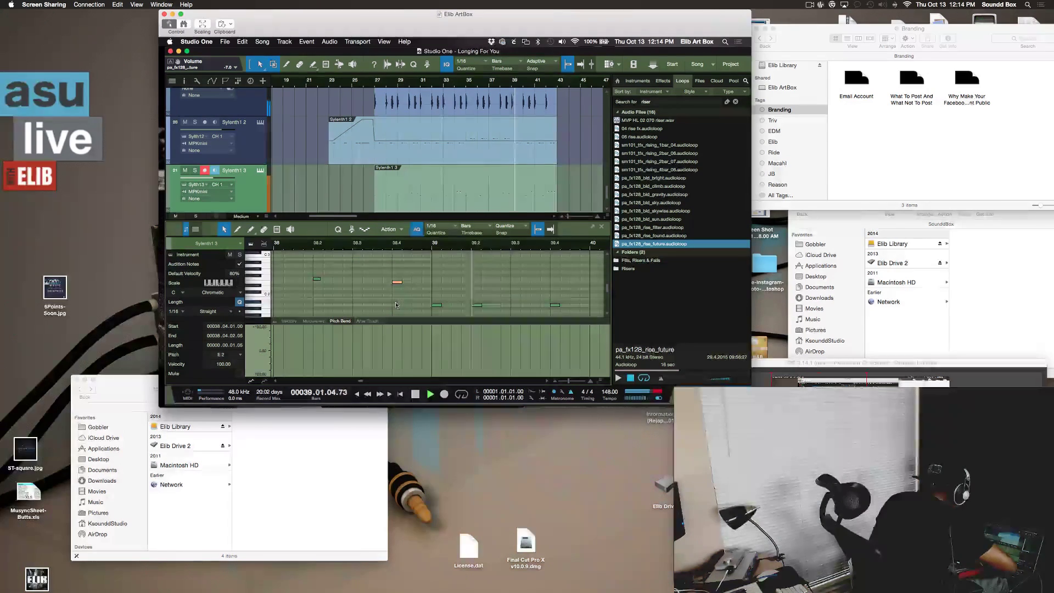
pyautogui.press('w')
pyautogui.press('w')
pyautogui.press('w')
pyautogui.press('w')
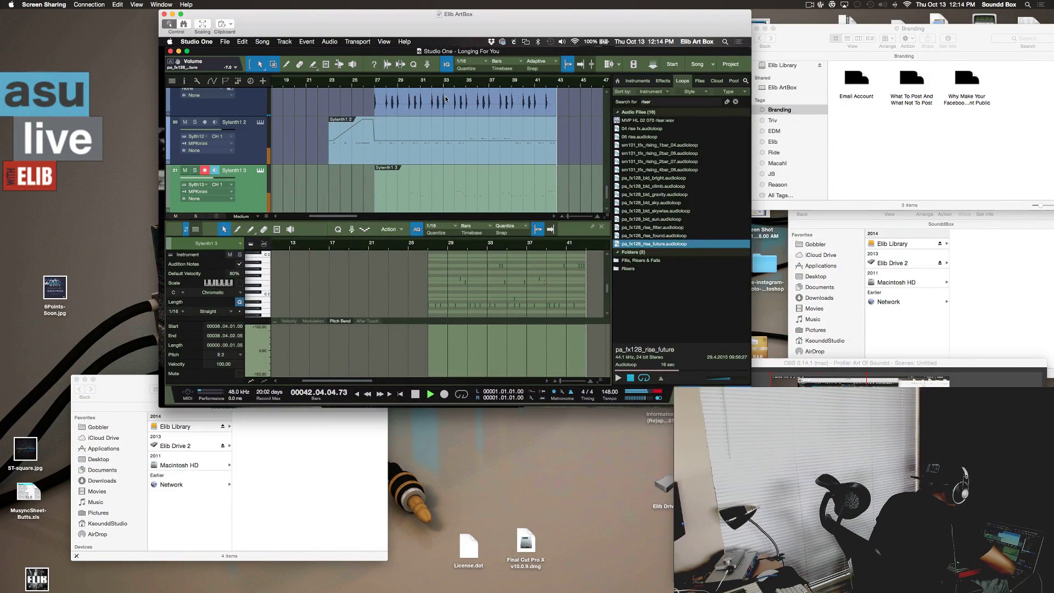
pyautogui.press('space')
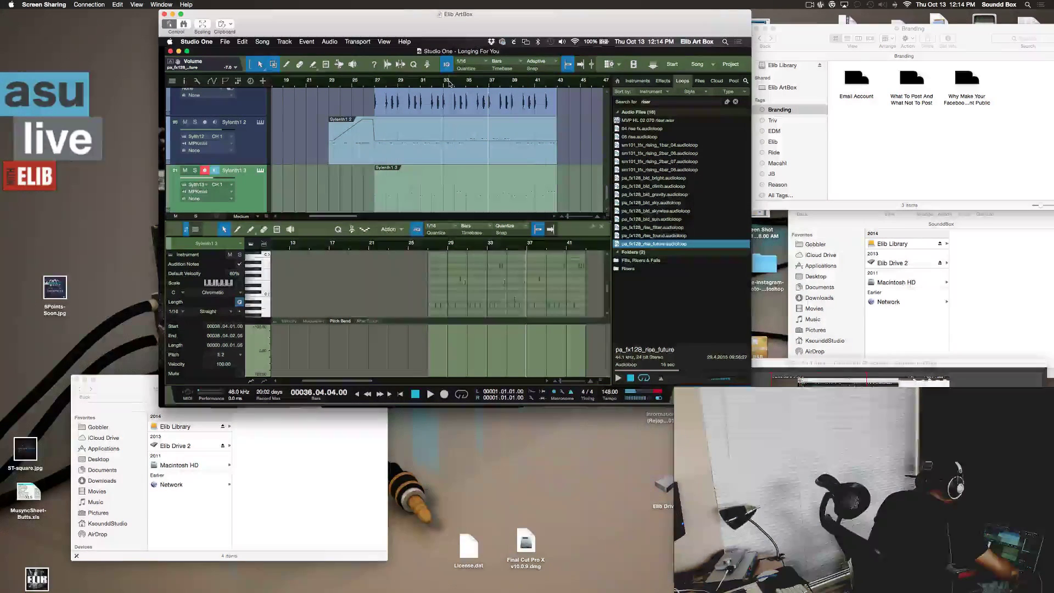
# - Select the Sylenth1 2 part and shrink the arrangement's track height to Tiny to view the upper tracks
pyautogui.click(473, 160)
pyautogui.hotkey('shift', 'w')
pyautogui.hotkey('shift', 'w')
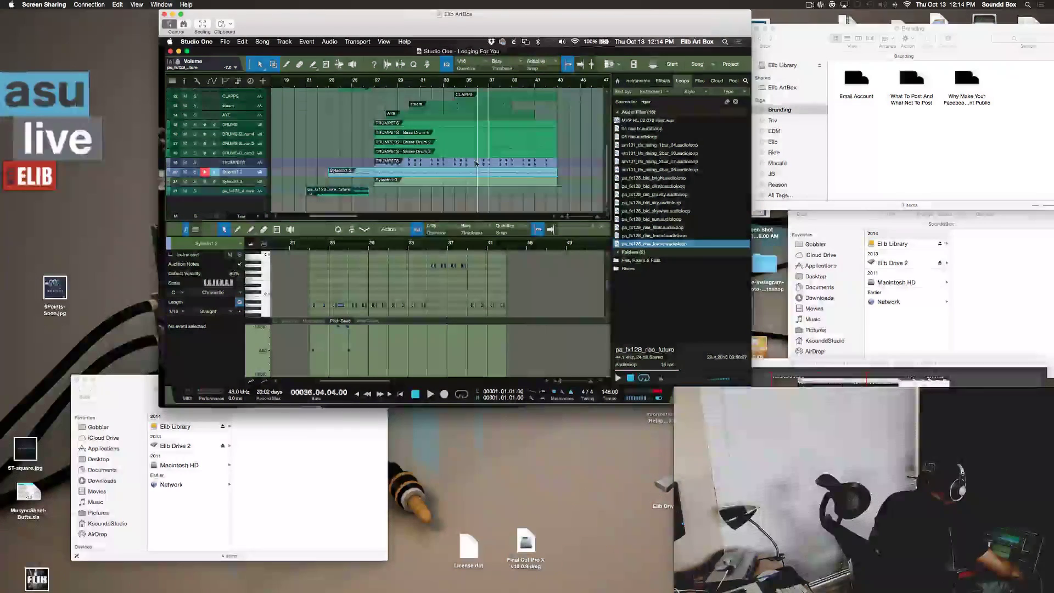
pyautogui.scroll(6, 475, 163)
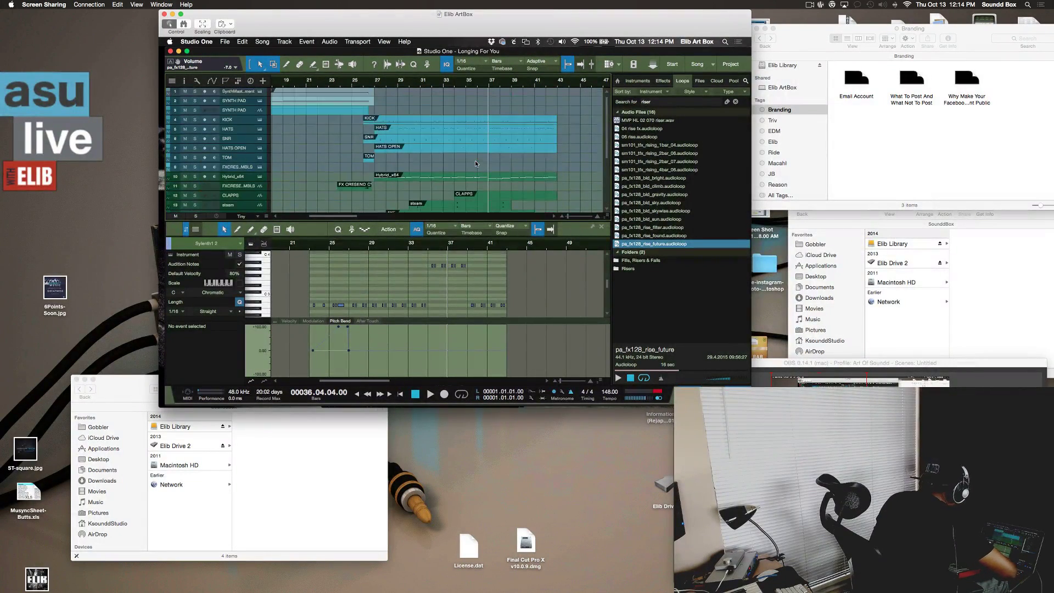